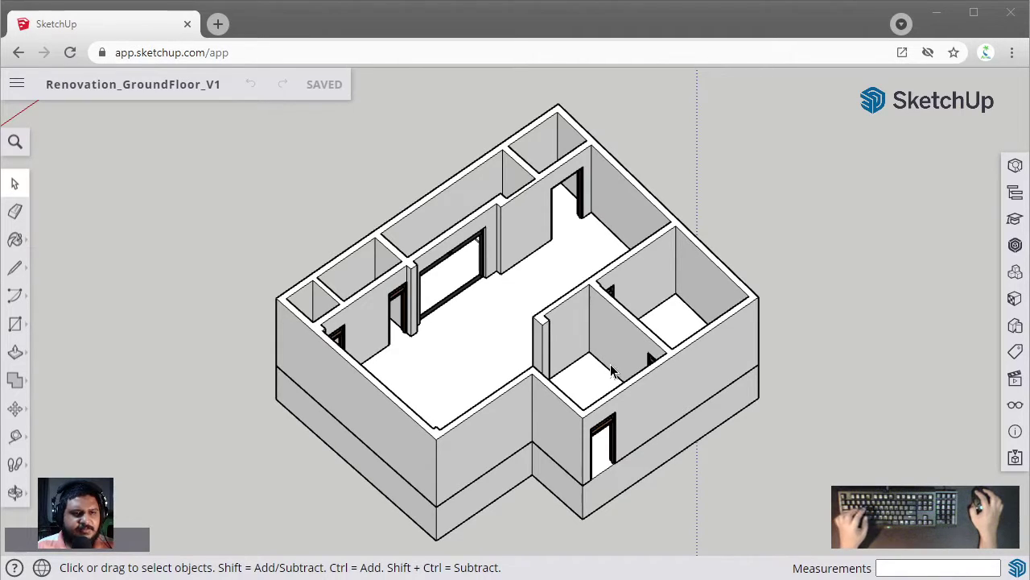
- Examine the ground-floor model from several angles, focusing on the small open-sided room and the surrounding walls and doorways
{"action": "middle_click_drag", "start_coordinate": [599, 371], "coordinate": [862, 405]}
{"action": "scroll", "coordinate": [518, 327], "scroll_direction": "up", "scroll_amount": 5}
{"action": "scroll", "coordinate": [518, 327], "scroll_direction": "up", "scroll_amount": 3}
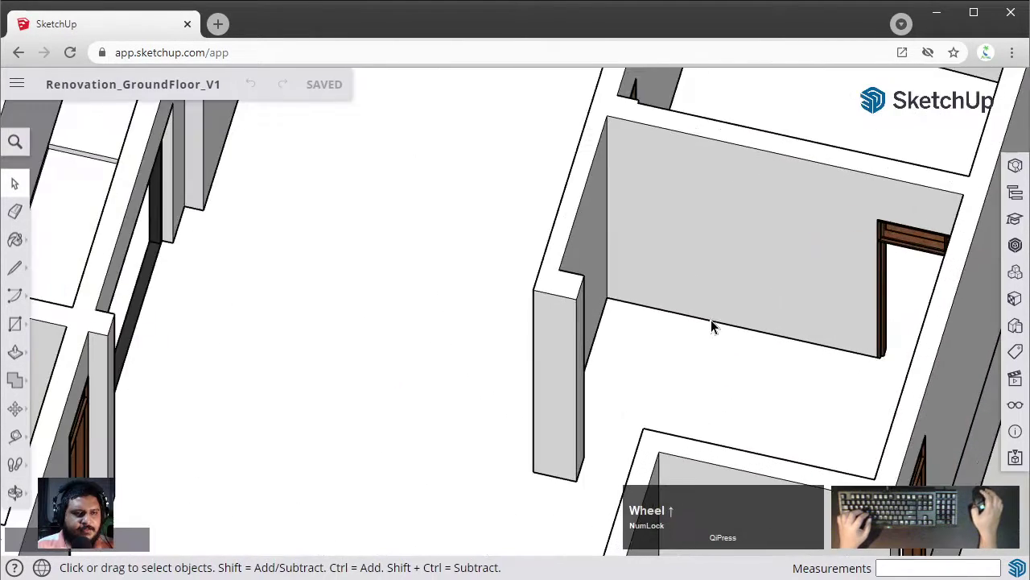
{"action": "mouse_move", "coordinate": [713, 326]}
{"action": "middle_mouse_down"}
{"action": "mouse_move", "coordinate": [495, 292]}
{"action": "mouse_move", "coordinate": [713, 398]}
{"action": "middle_mouse_up"}
{"action": "scroll", "coordinate": [515, 292], "scroll_direction": "down", "scroll_amount": 4}
{"action": "scroll", "coordinate": [716, 378], "scroll_direction": "down", "scroll_amount": 2}
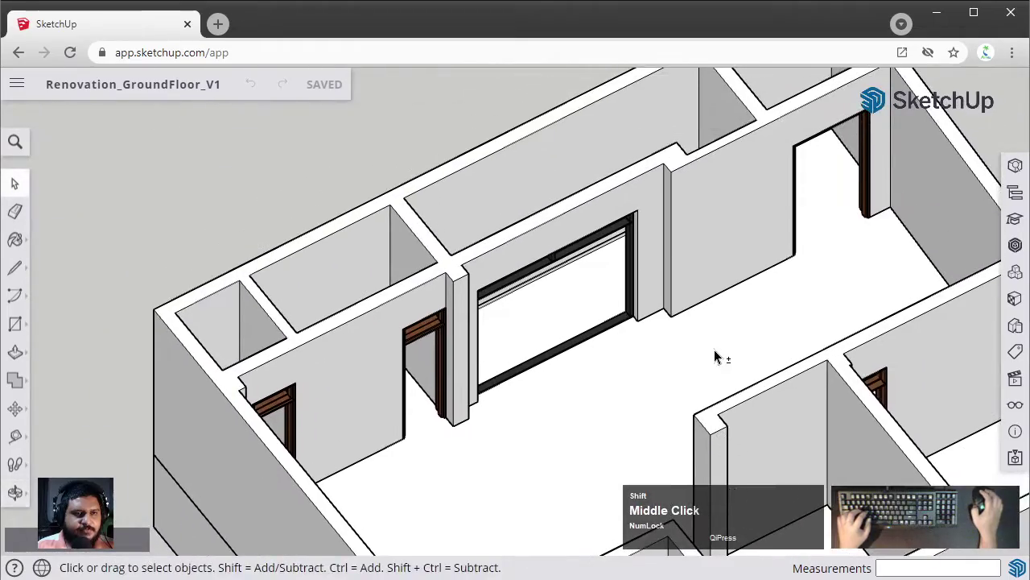
{"action": "middle_click_drag", "start_coordinate": [720, 357], "coordinate": [650, 332]}
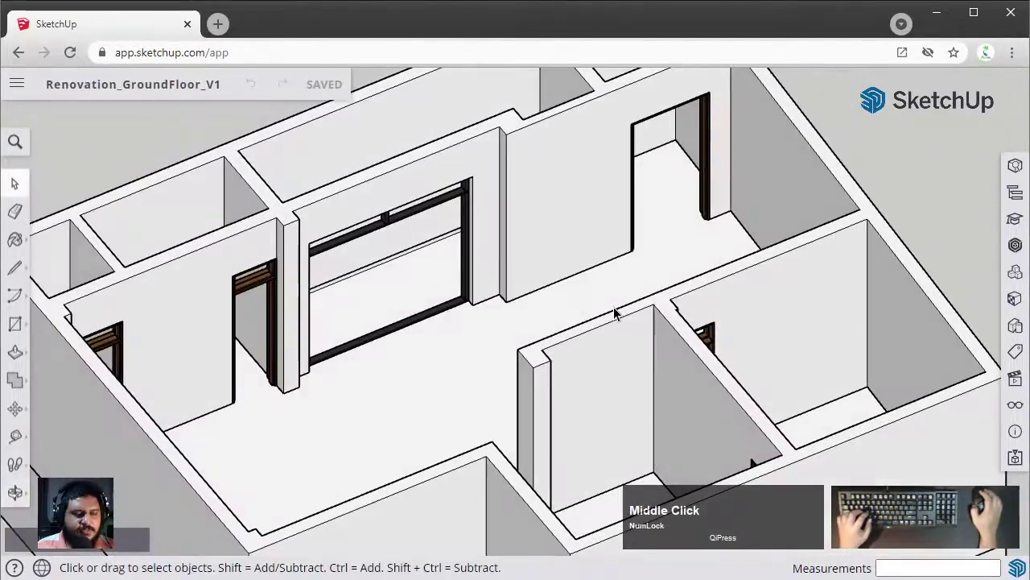
{"action": "scroll", "coordinate": [650, 333], "scroll_direction": "up", "scroll_amount": 4}
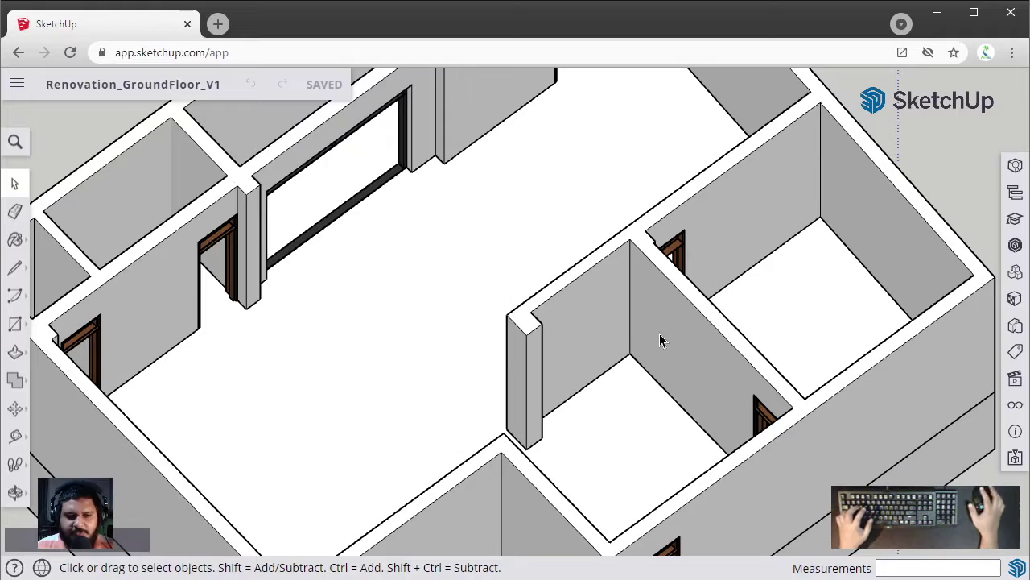
{"action": "middle_click_drag", "start_coordinate": [659, 334], "coordinate": [702, 367]}
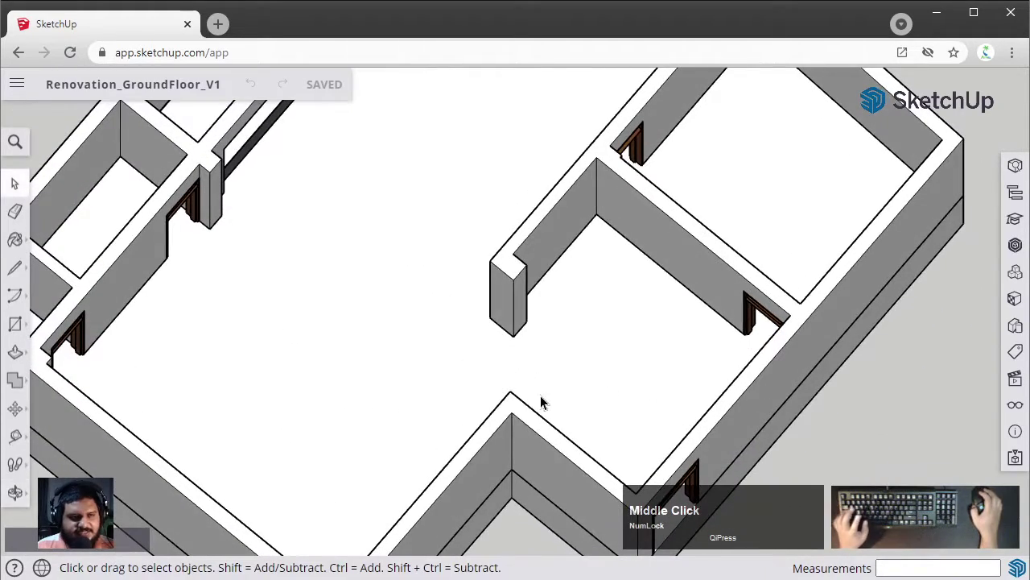
{"action": "middle_click_drag", "start_coordinate": [540, 395], "coordinate": [699, 414]}
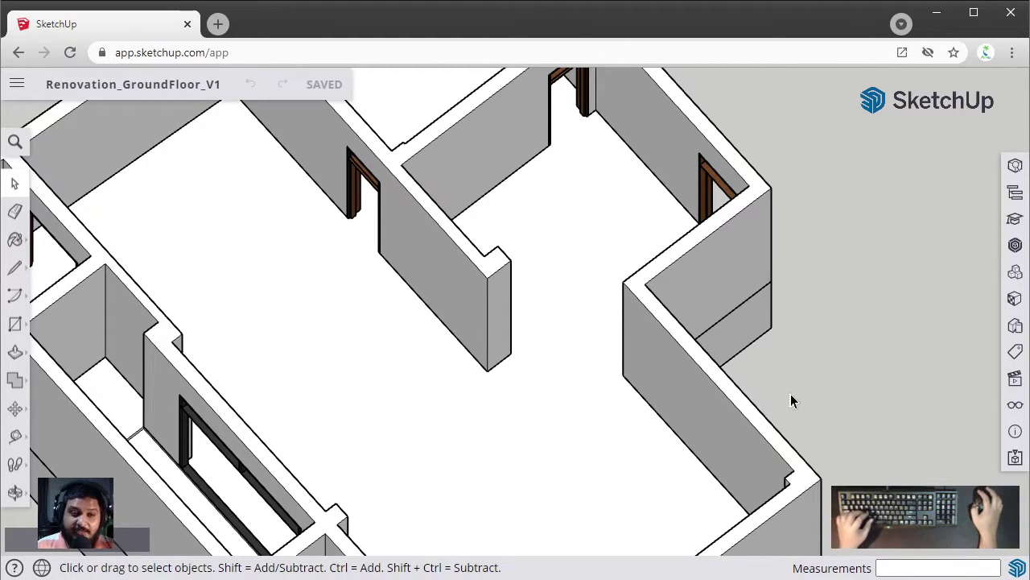
{"action": "middle_click_drag", "start_coordinate": [791, 400], "coordinate": [457, 223]}
{"action": "key", "text": "F2"}
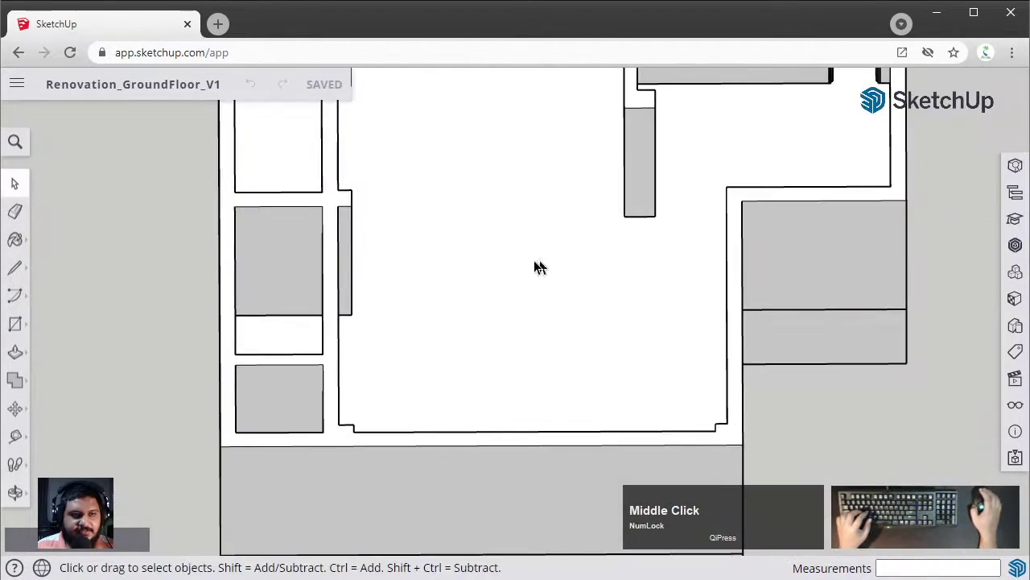
{"action": "middle_click_drag", "start_coordinate": [539, 268], "coordinate": [656, 268]}
{"action": "middle_click_drag", "start_coordinate": [613, 239], "coordinate": [534, 301]}
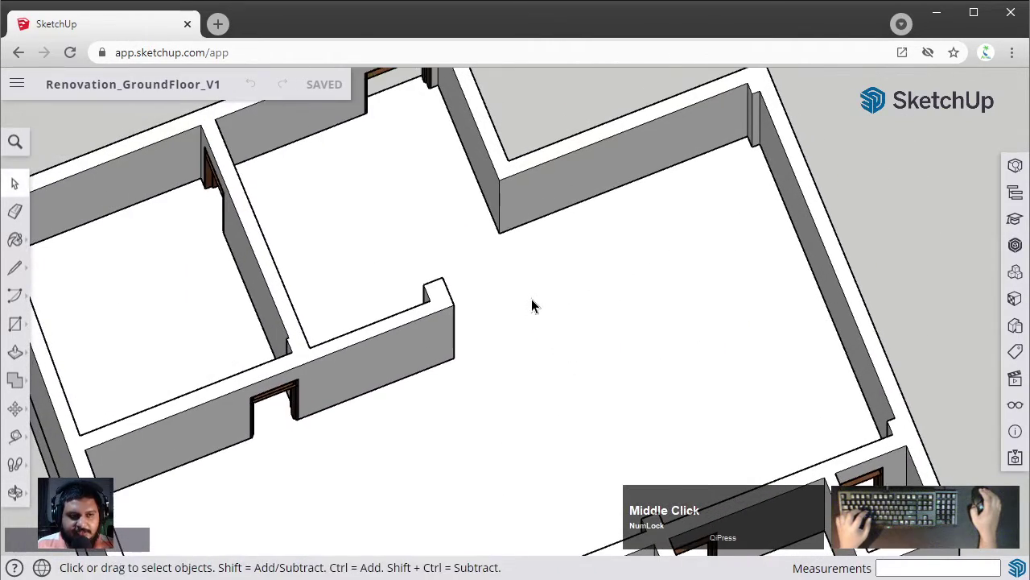
{"action": "scroll", "coordinate": [630, 194], "scroll_direction": "up", "scroll_amount": 3}
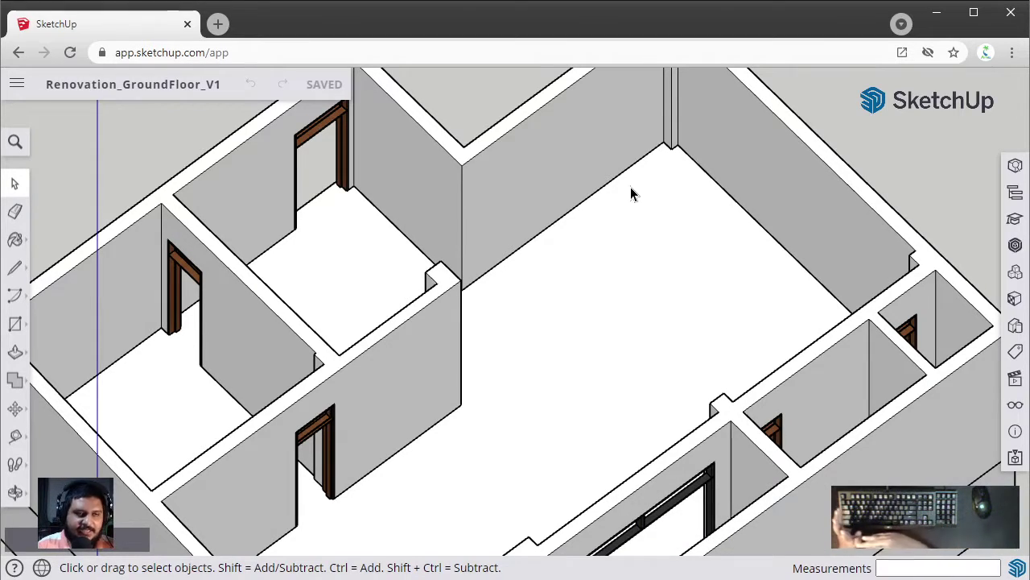
{"action": "middle_click_drag", "start_coordinate": [773, 277], "coordinate": [460, 336]}
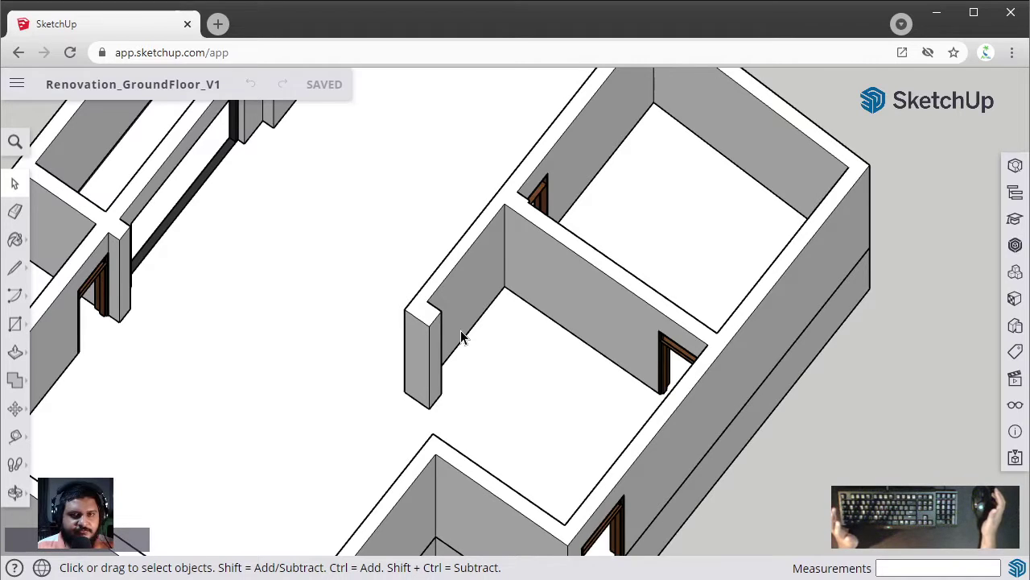
{"action": "mouse_move", "coordinate": [465, 342]}
{"action": "middle_mouse_down"}
{"action": "mouse_move", "coordinate": [500, 278]}
{"action": "mouse_move", "coordinate": [587, 288]}
{"action": "mouse_move", "coordinate": [598, 348]}
{"action": "middle_mouse_up"}
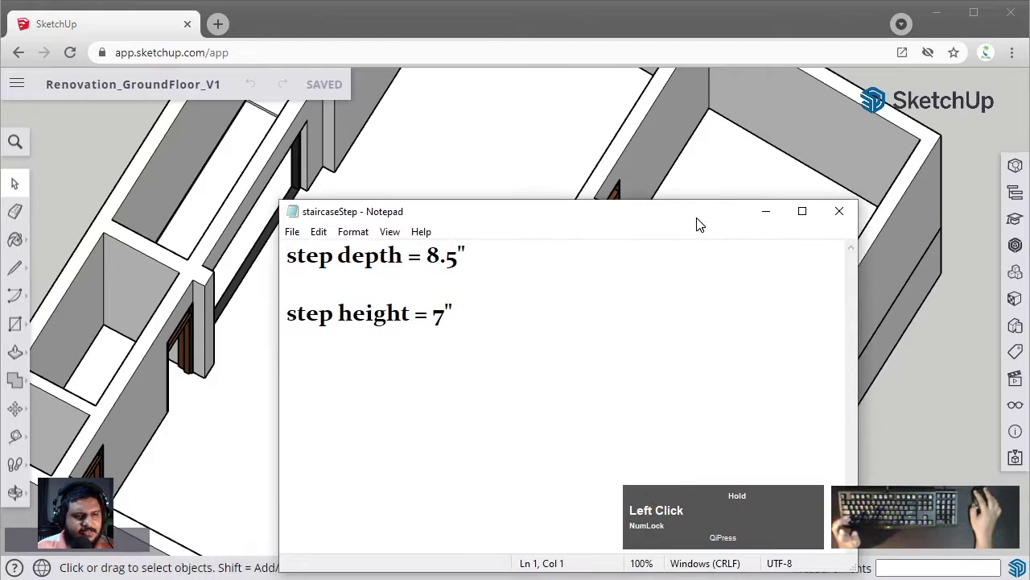
- Read the step depth and step height in the staircaseStep note in Notepad and minimise its window
{"action": "left_click_drag", "start_coordinate": [697, 219], "coordinate": [698, 180]}
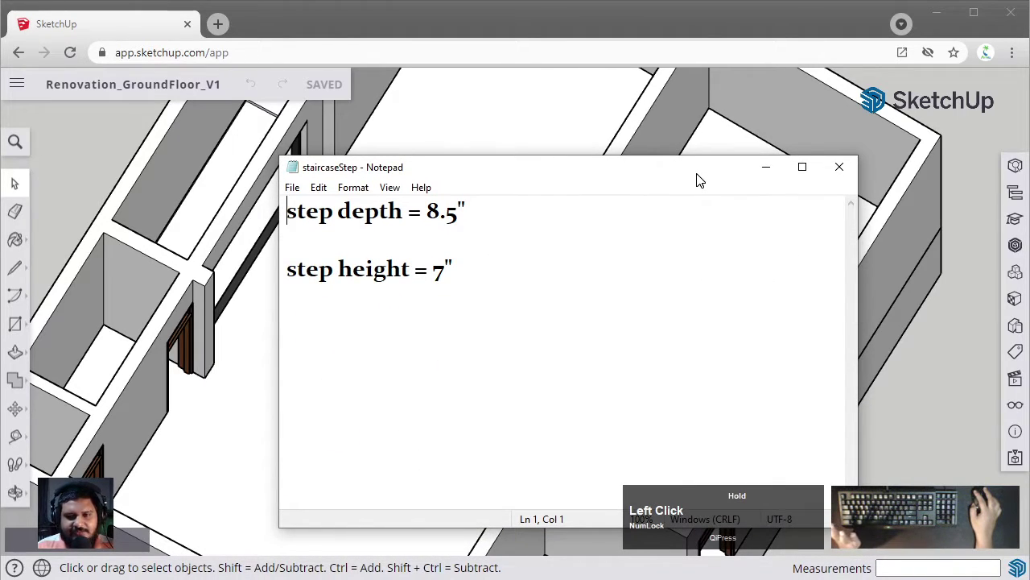
{"action": "left_click_drag", "start_coordinate": [699, 180], "coordinate": [627, 170]}
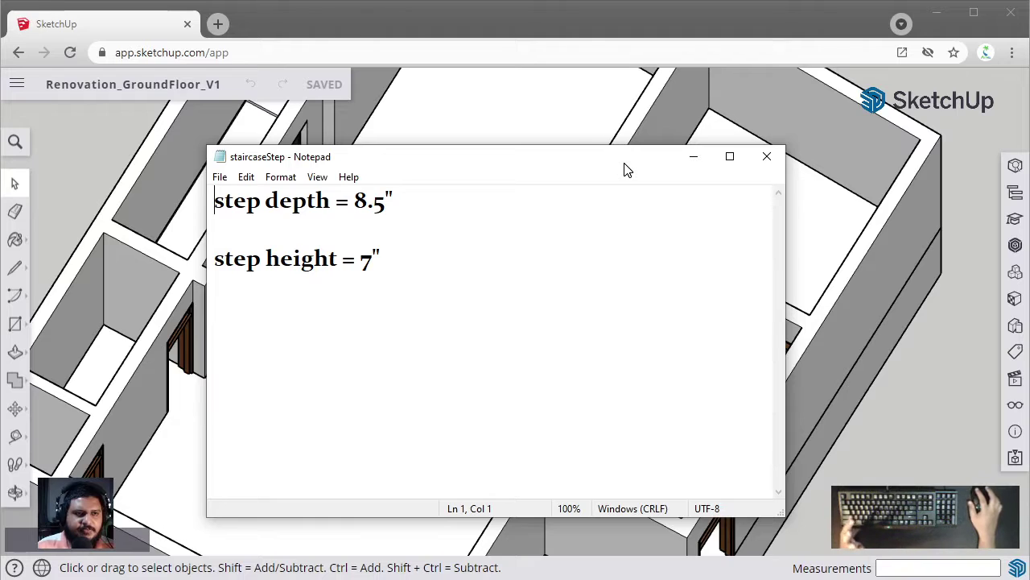
{"action": "left_click", "coordinate": [693, 156]}
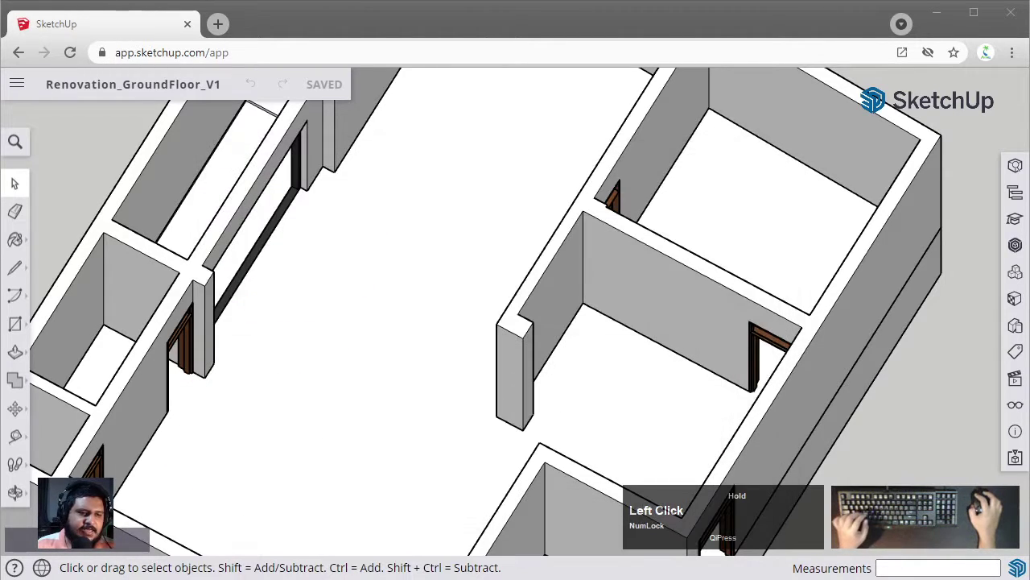
- Examine the base of the small room's inner wall beside the wooden door frame as the starting place for the staircase
{"action": "scroll", "coordinate": [592, 396], "scroll_direction": "up", "scroll_amount": 3}
{"action": "middle_click_drag", "start_coordinate": [650, 387], "coordinate": [740, 280]}
{"action": "scroll", "coordinate": [805, 413], "scroll_direction": "up", "scroll_amount": 3}
{"action": "middle_click_drag", "start_coordinate": [805, 413], "coordinate": [894, 336]}
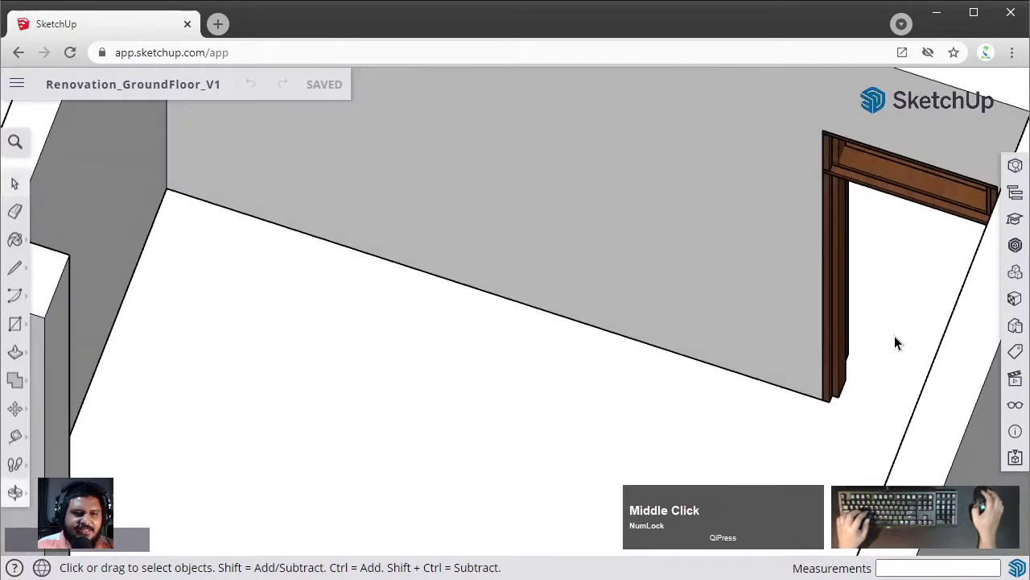
{"action": "scroll", "coordinate": [877, 354], "scroll_direction": "up", "scroll_amount": 3}
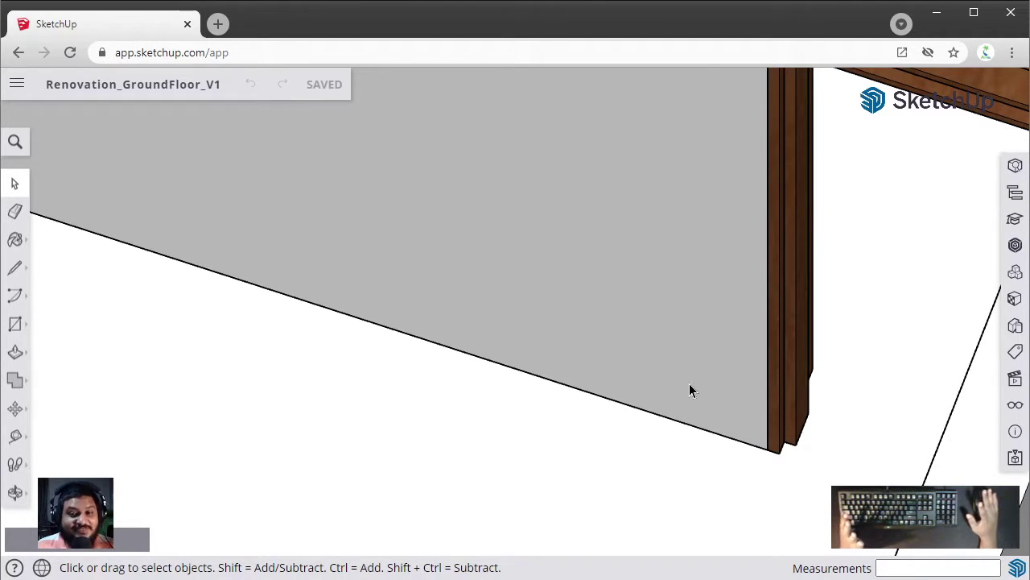
{"action": "scroll", "coordinate": [689, 385], "scroll_direction": "down", "scroll_amount": 5}
{"action": "middle_click_drag", "start_coordinate": [690, 385], "coordinate": [754, 395]}
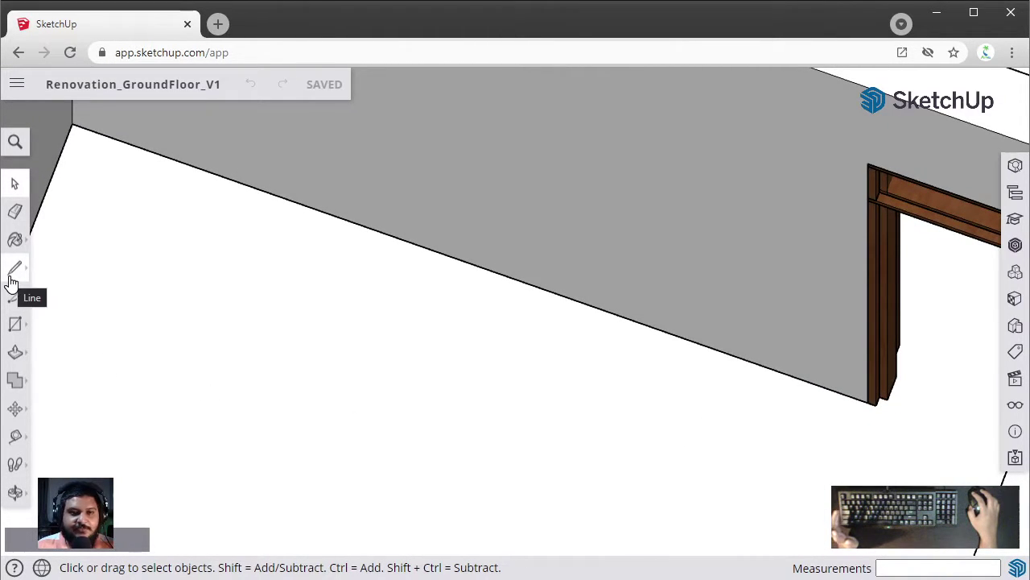
{"action": "middle_click_drag", "start_coordinate": [354, 307], "coordinate": [479, 290]}
{"action": "scroll", "coordinate": [497, 271], "scroll_direction": "down", "scroll_amount": 2}
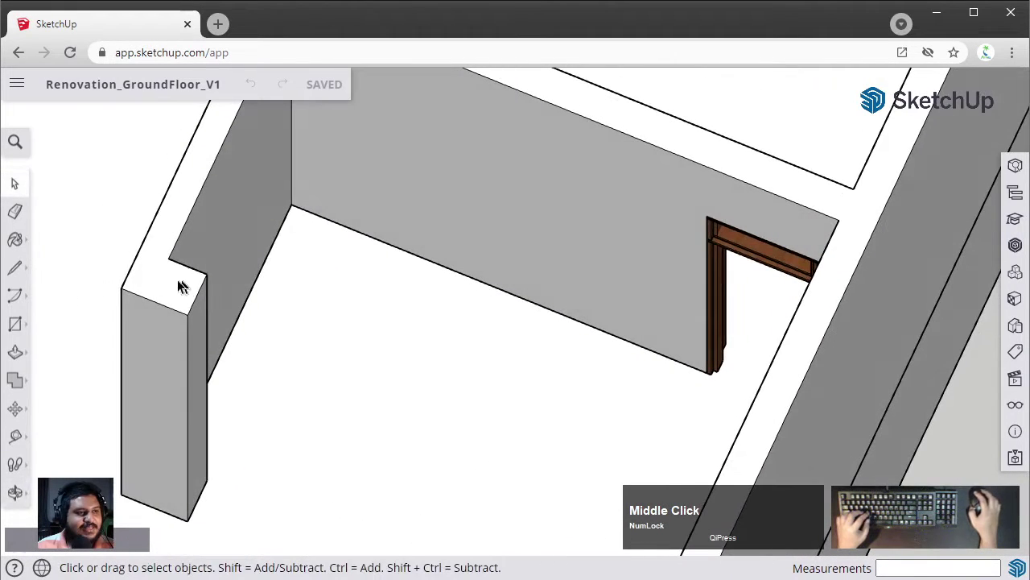
{"action": "left_click", "coordinate": [15, 267]}
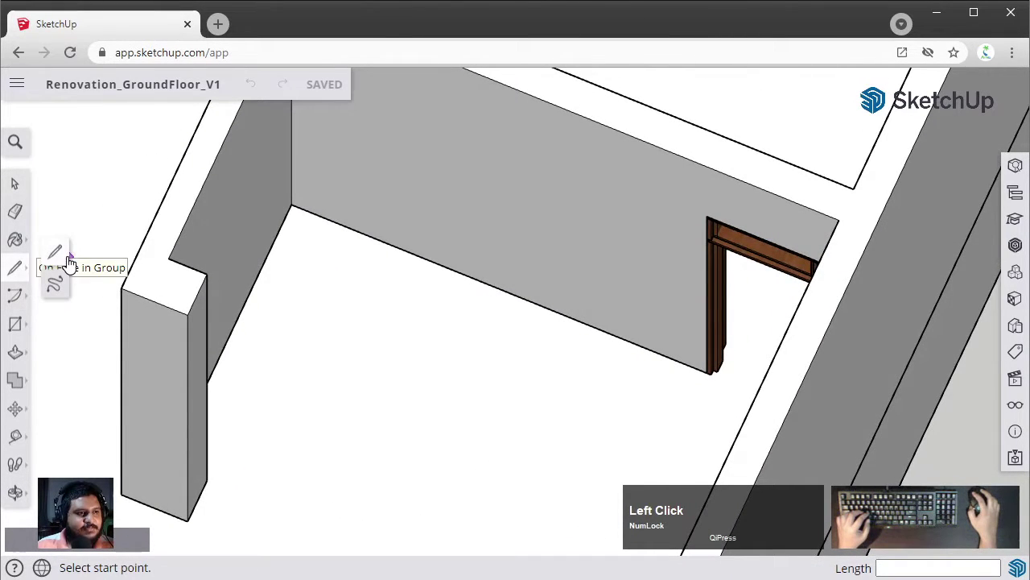
{"action": "middle_click_drag", "start_coordinate": [695, 362], "coordinate": [673, 359]}
{"action": "scroll", "coordinate": [665, 332], "scroll_direction": "up", "scroll_amount": 2}
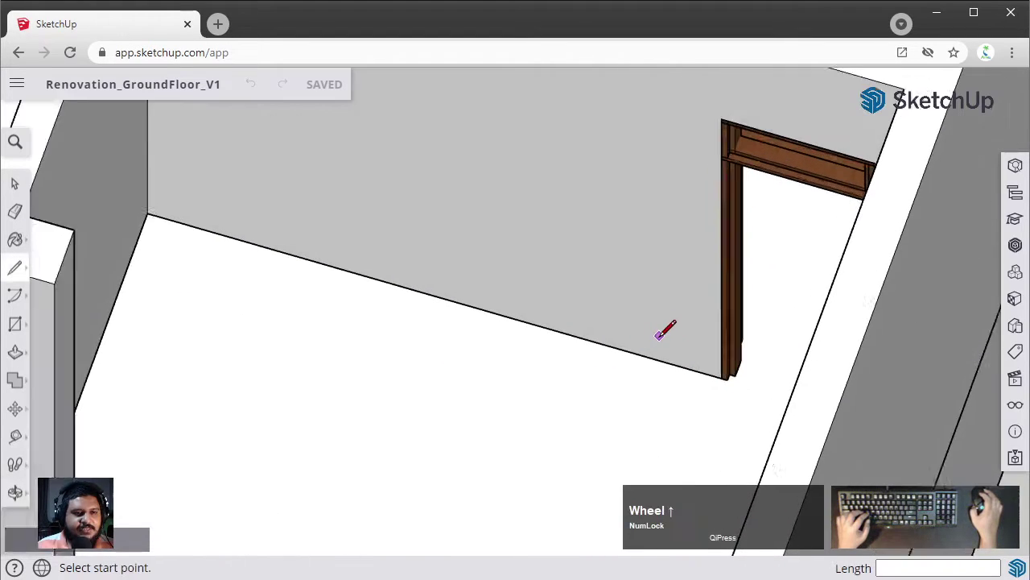
{"action": "scroll", "coordinate": [662, 333], "scroll_direction": "up", "scroll_amount": 2}
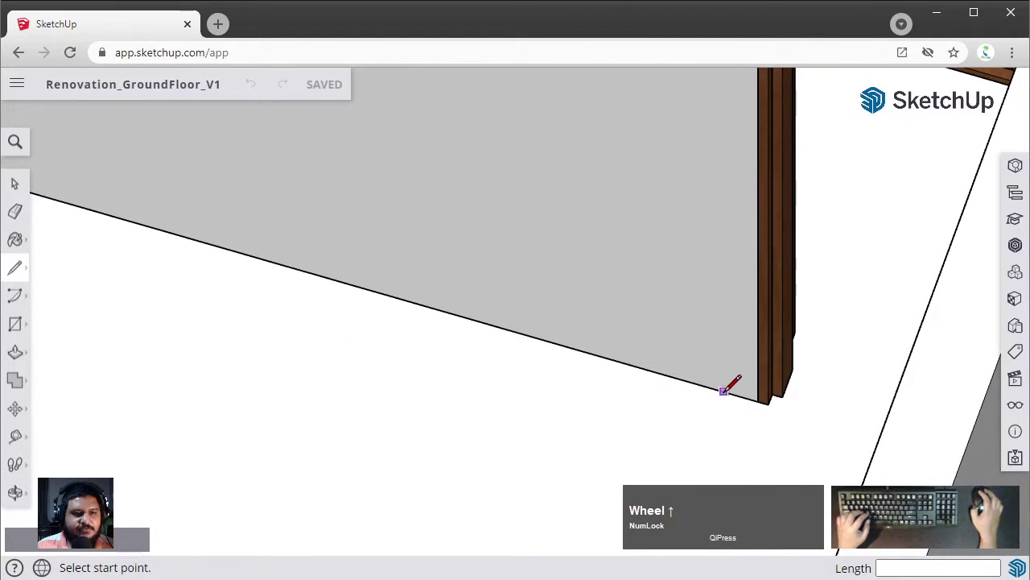
{"action": "middle_click_drag", "start_coordinate": [727, 368], "coordinate": [641, 403]}
{"action": "scroll", "coordinate": [610, 372], "scroll_direction": "down", "scroll_amount": 3}
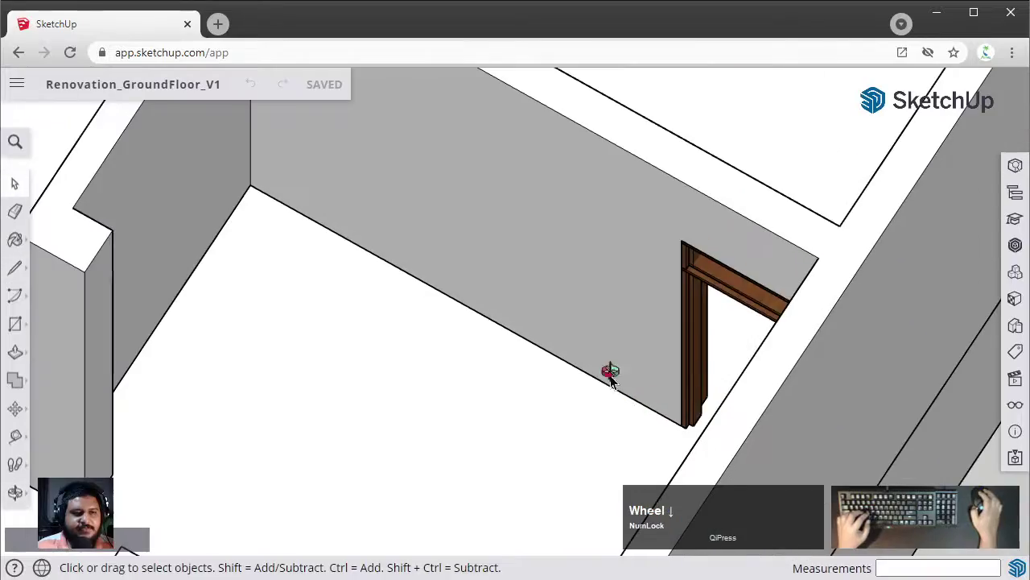
{"action": "scroll", "coordinate": [610, 372], "scroll_direction": "down", "scroll_amount": 2}
{"action": "middle_click_drag", "start_coordinate": [650, 366], "coordinate": [688, 251]}
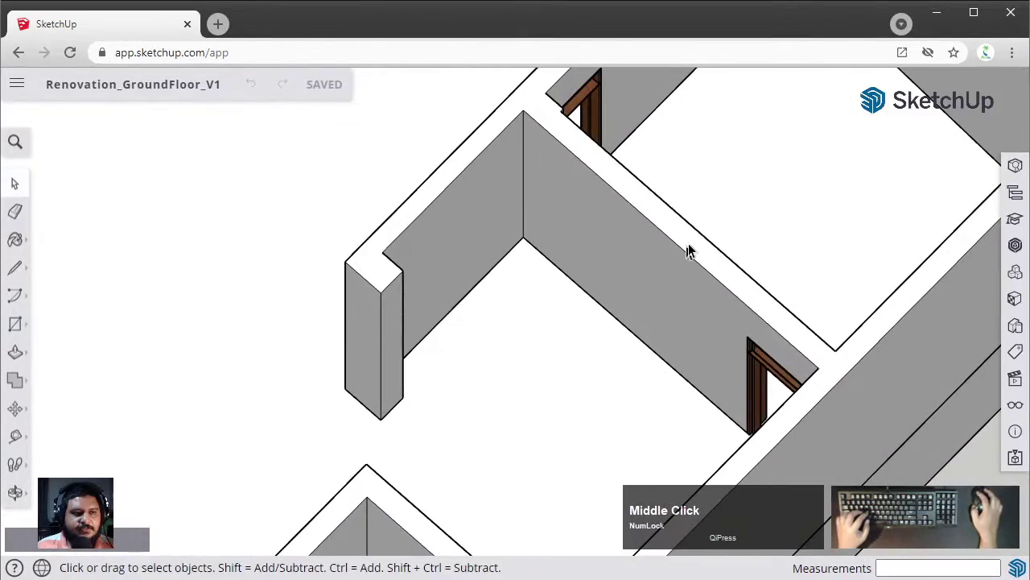
- Try removing the floor slab group beneath the walls, and undo the removal
{"action": "left_click", "coordinate": [621, 345]}
{"action": "middle_click_drag", "start_coordinate": [545, 310], "coordinate": [402, 273]}
{"action": "scroll", "coordinate": [391, 268], "scroll_direction": "down", "scroll_amount": 3}
{"action": "left_click", "coordinate": [433, 354]}
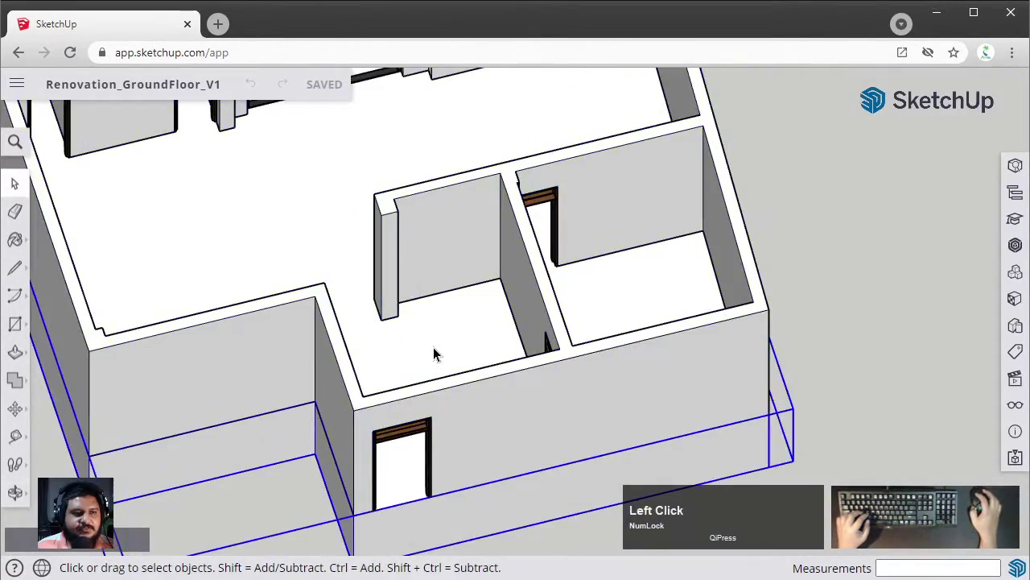
{"action": "middle_click_drag", "start_coordinate": [433, 354], "coordinate": [667, 351]}
{"action": "key", "text": "Escape"}
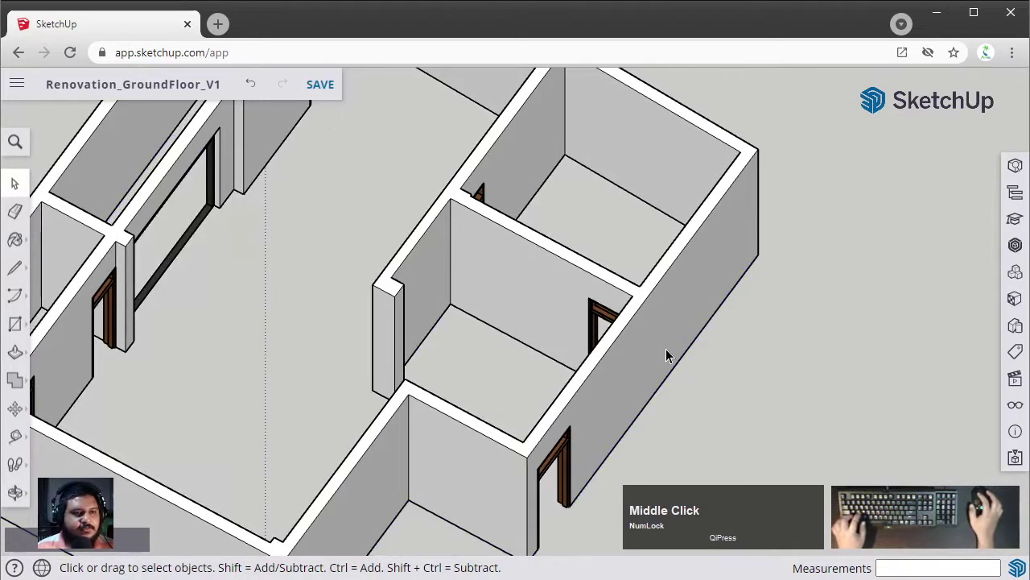
{"action": "key", "text": "ctrl+z"}
{"action": "middle_click_drag", "start_coordinate": [878, 413], "coordinate": [635, 260]}
{"action": "left_click", "coordinate": [838, 289]}
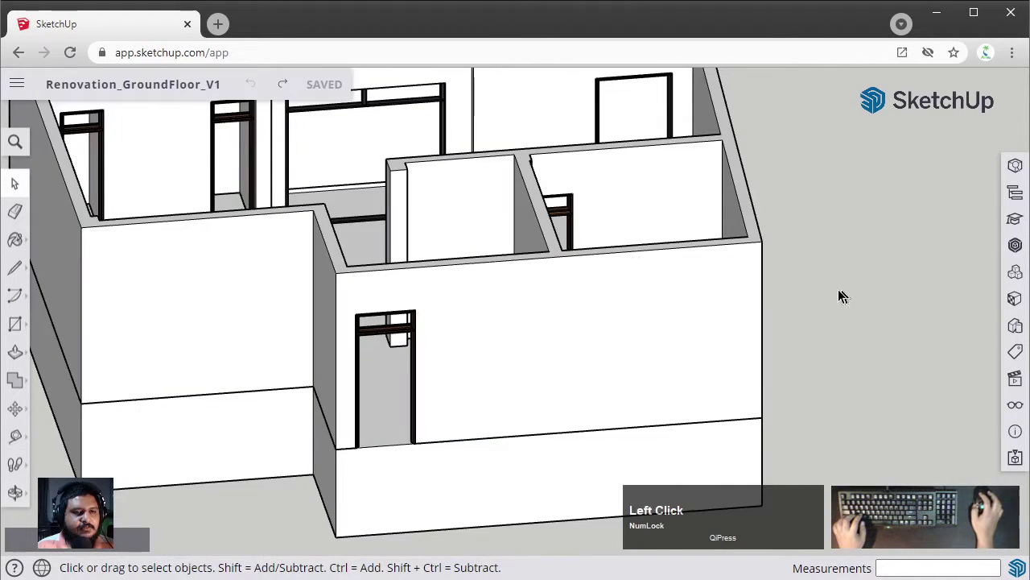
- Draw a 7" vertical riser line up the small room's inner wall, starting on its base edge just beside the door frame
{"action": "middle_click_drag", "start_coordinate": [838, 289], "coordinate": [577, 368]}
{"action": "scroll", "coordinate": [574, 432], "scroll_direction": "up", "scroll_amount": 5}
{"action": "scroll", "coordinate": [559, 229], "scroll_direction": "up", "scroll_amount": 3}
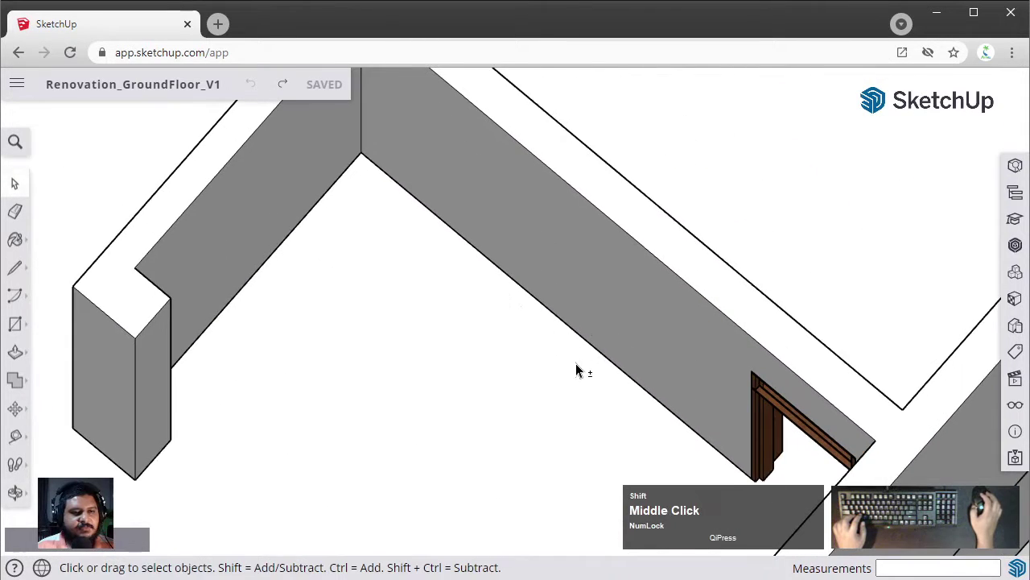
{"action": "scroll", "coordinate": [747, 352], "scroll_direction": "up", "scroll_amount": 5}
{"action": "key", "text": "l"}
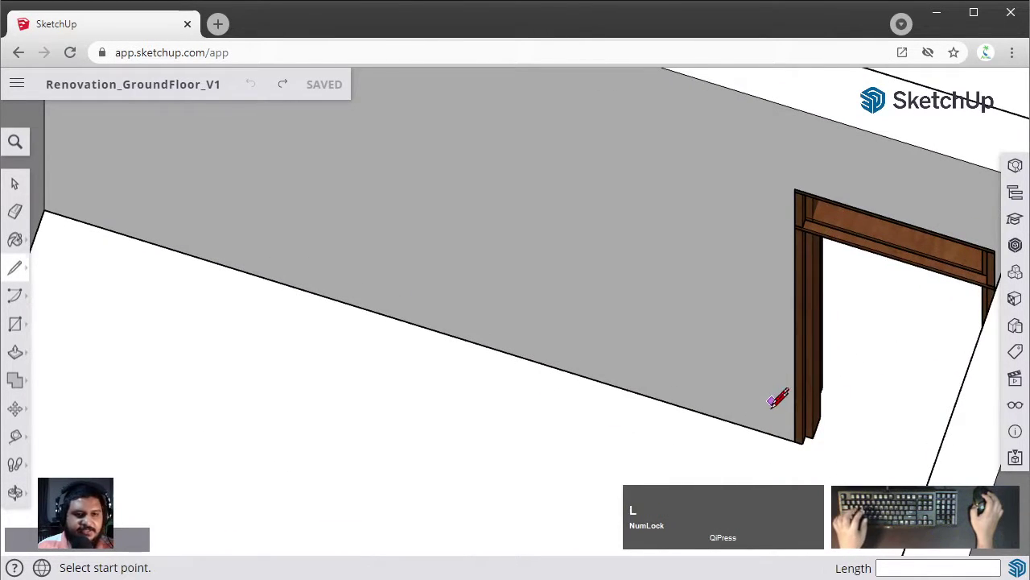
{"action": "scroll", "coordinate": [777, 400], "scroll_direction": "up", "scroll_amount": 2}
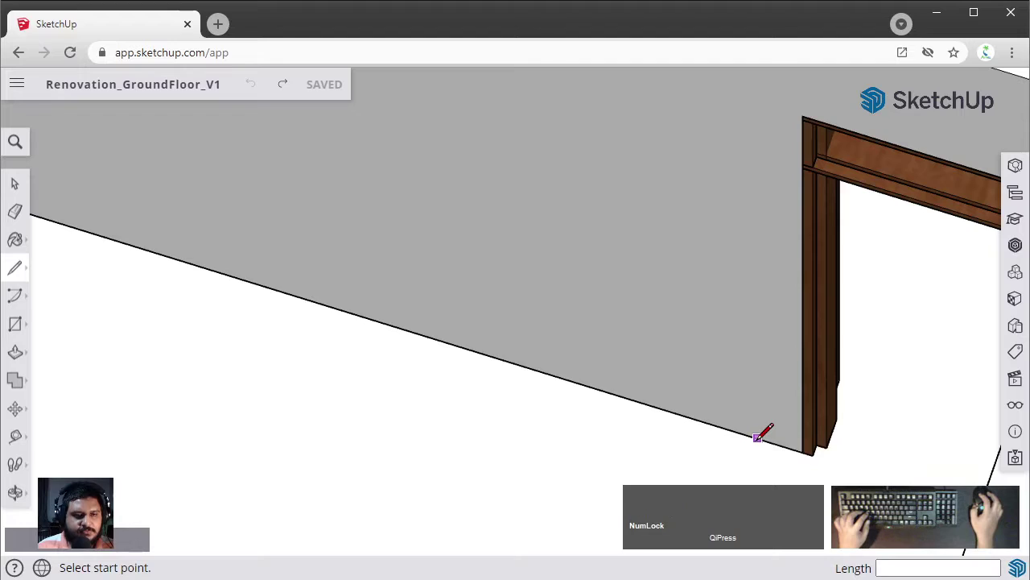
{"action": "left_click", "coordinate": [757, 438]}
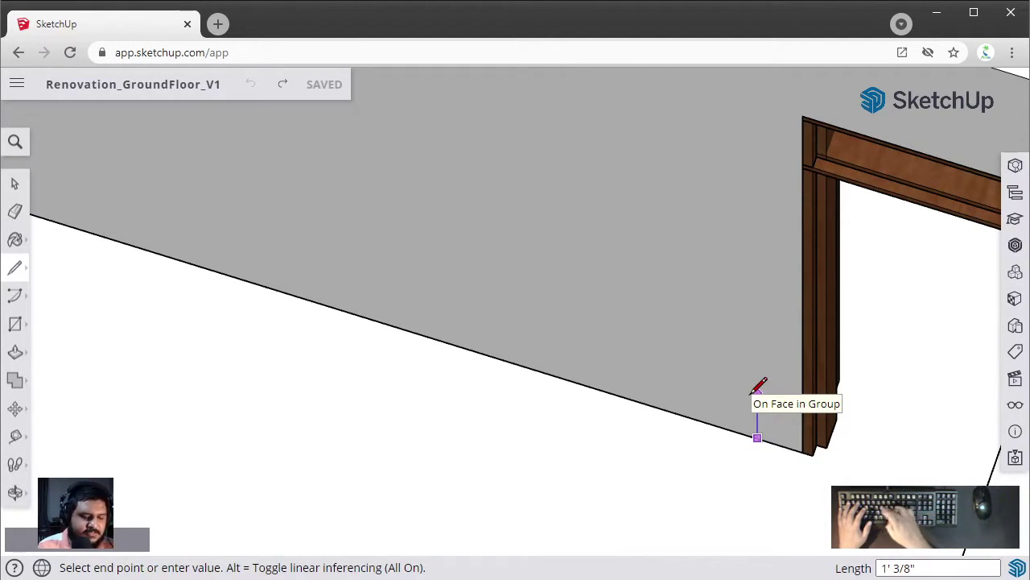
{"action": "type", "text": "7\""}
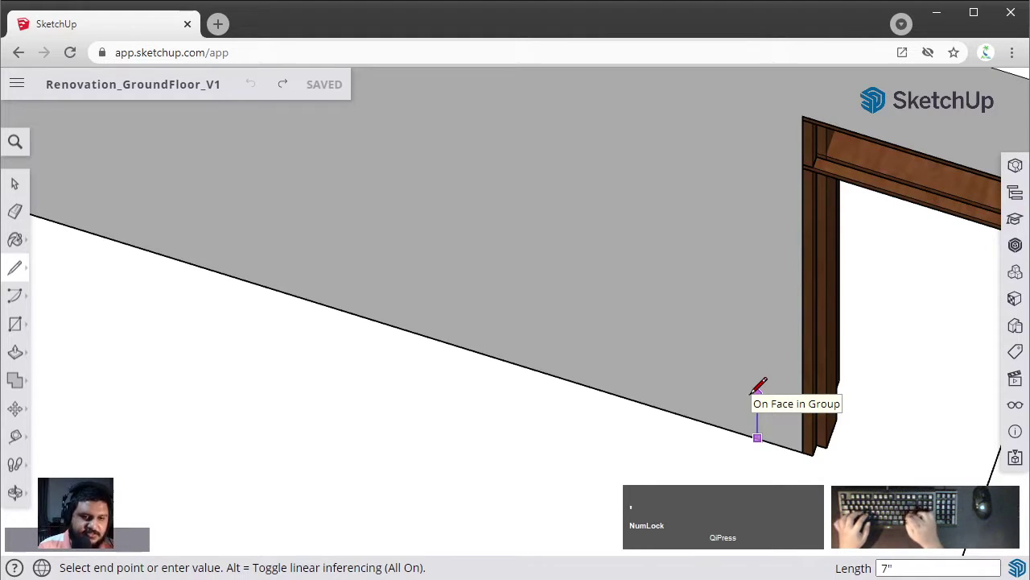
{"action": "key", "text": "Return"}
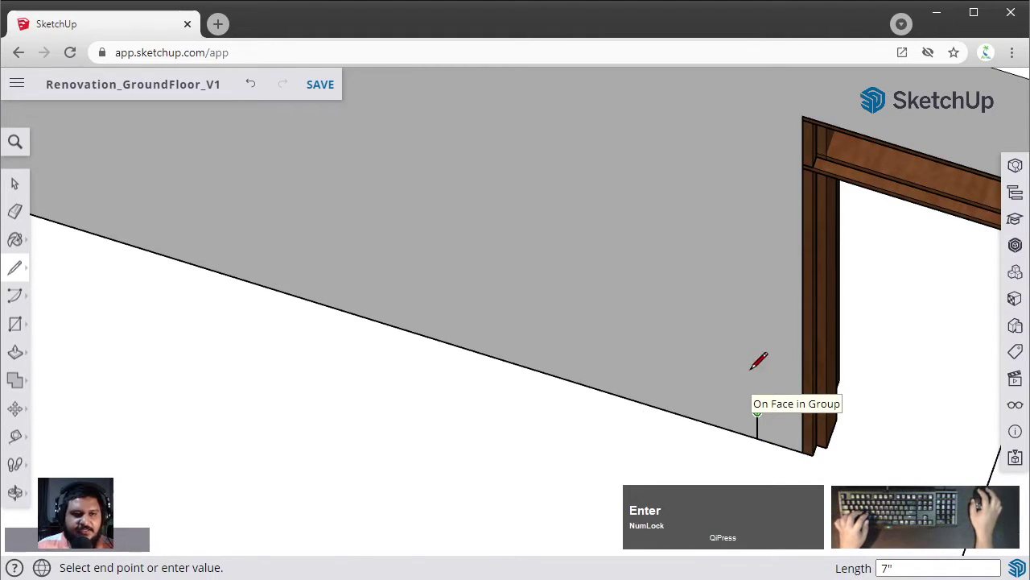
- Draw an 8.5" horizontal tread line along the wall from the top of the riser, and end the line there
{"action": "scroll", "coordinate": [662, 459], "scroll_direction": "up", "scroll_amount": 1}
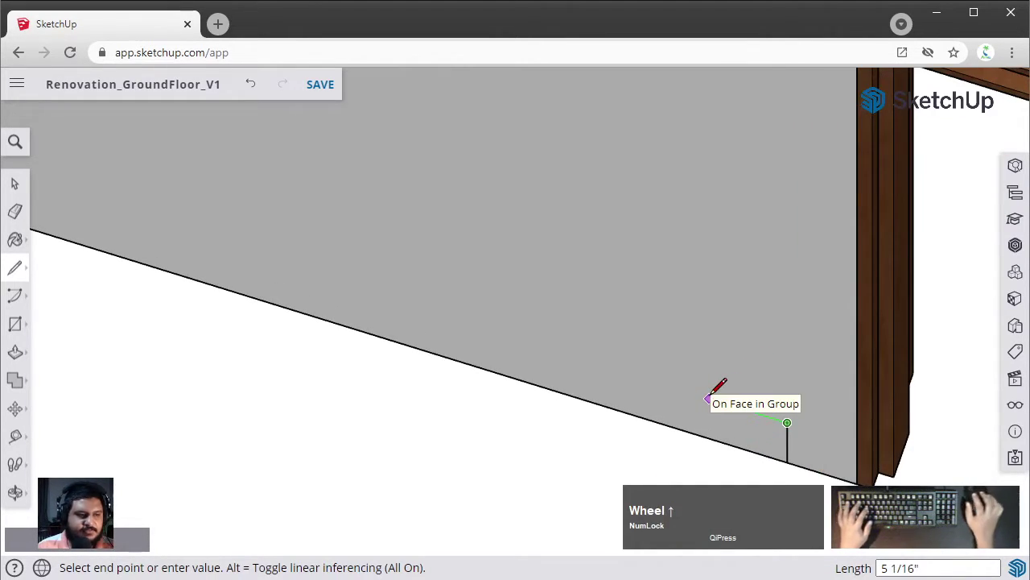
{"action": "type", "text": "8\"6"}
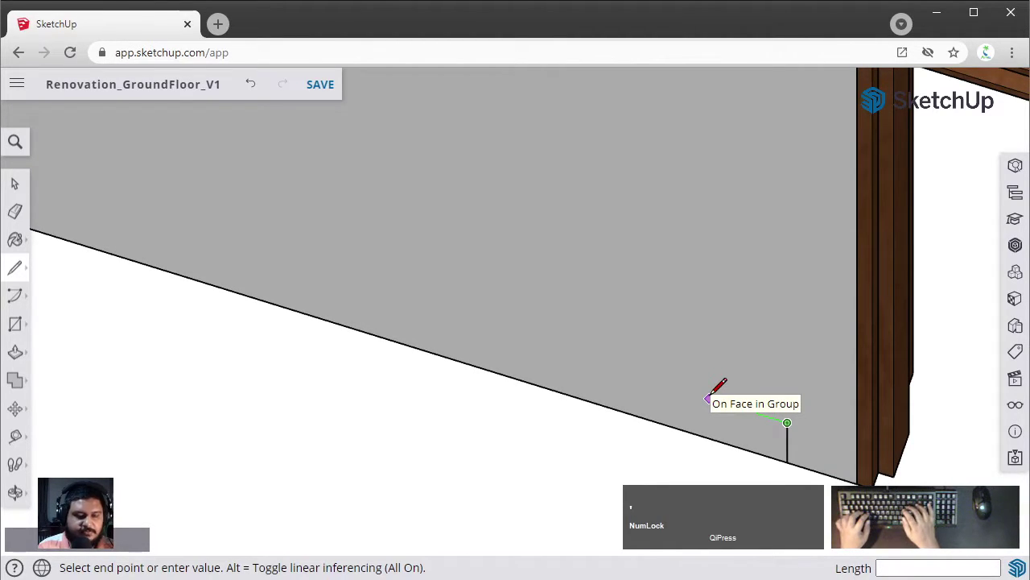
{"action": "type", "text": "8."}
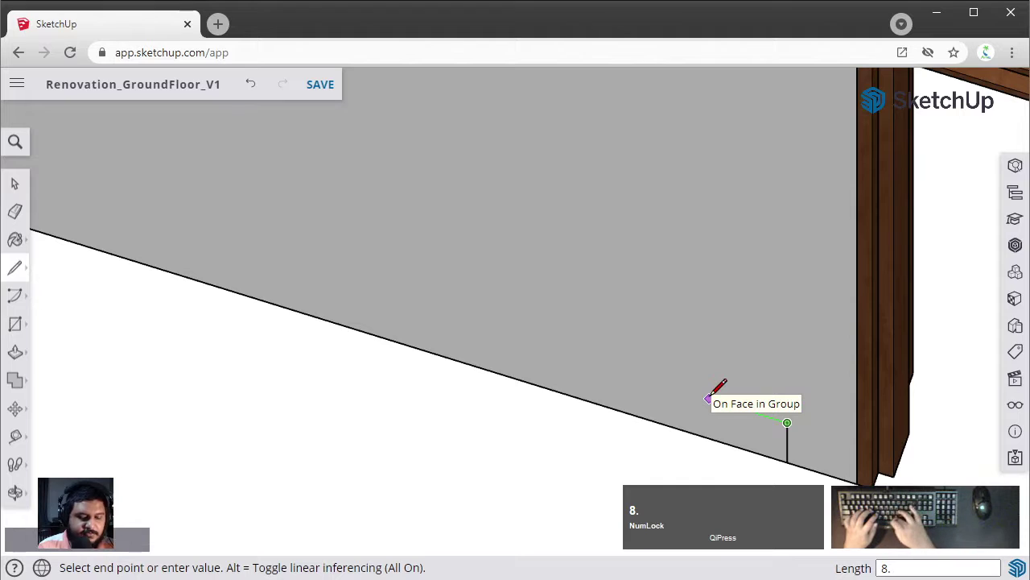
{"action": "type", "text": "5\""}
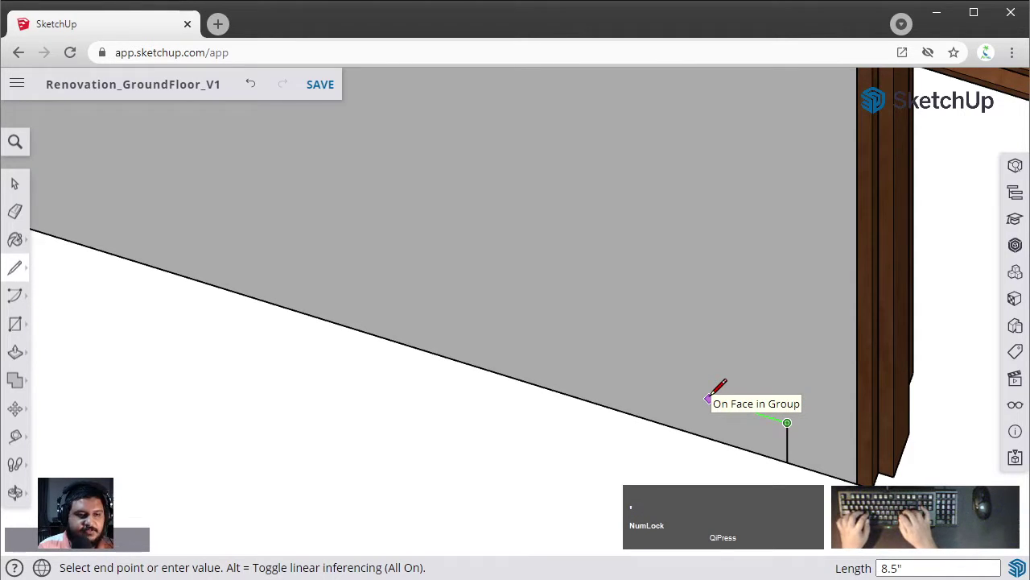
{"action": "key", "text": "Return"}
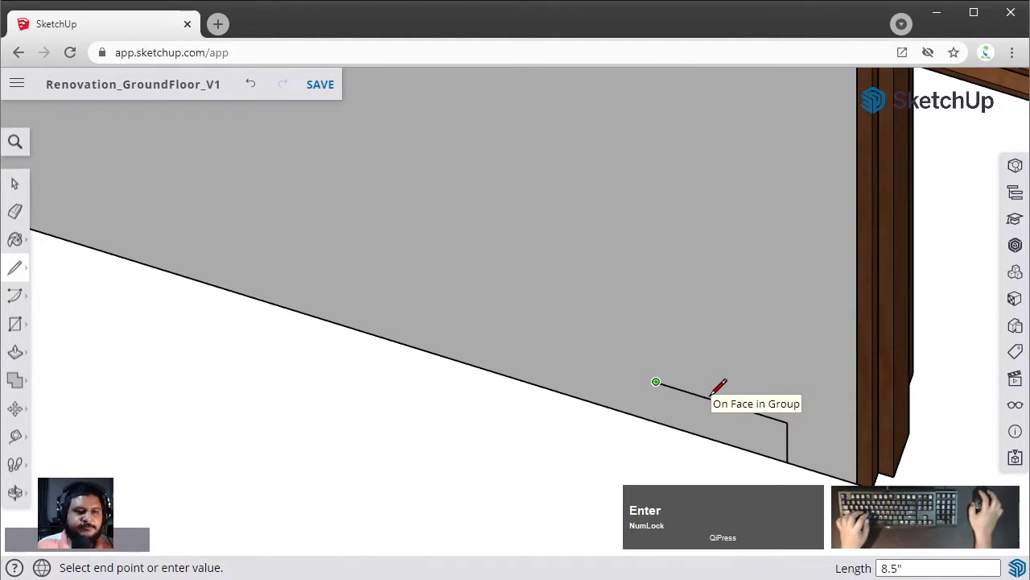
{"action": "middle_click_drag", "start_coordinate": [670, 429], "coordinate": [621, 237]}
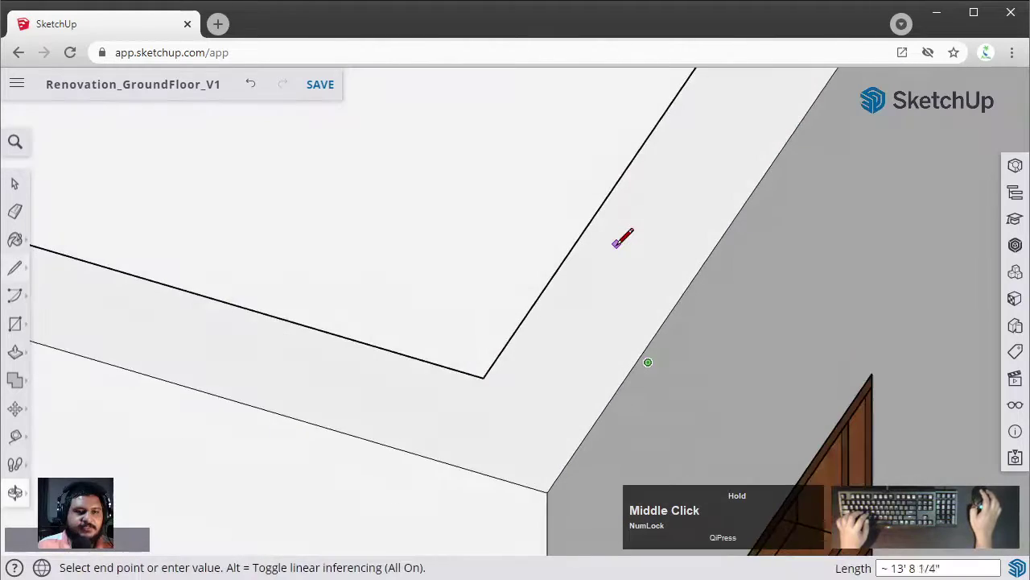
{"action": "scroll", "coordinate": [616, 185], "scroll_direction": "down", "scroll_amount": 2}
{"action": "scroll", "coordinate": [605, 174], "scroll_direction": "down", "scroll_amount": 3}
{"action": "middle_click_drag", "start_coordinate": [587, 166], "coordinate": [674, 317]}
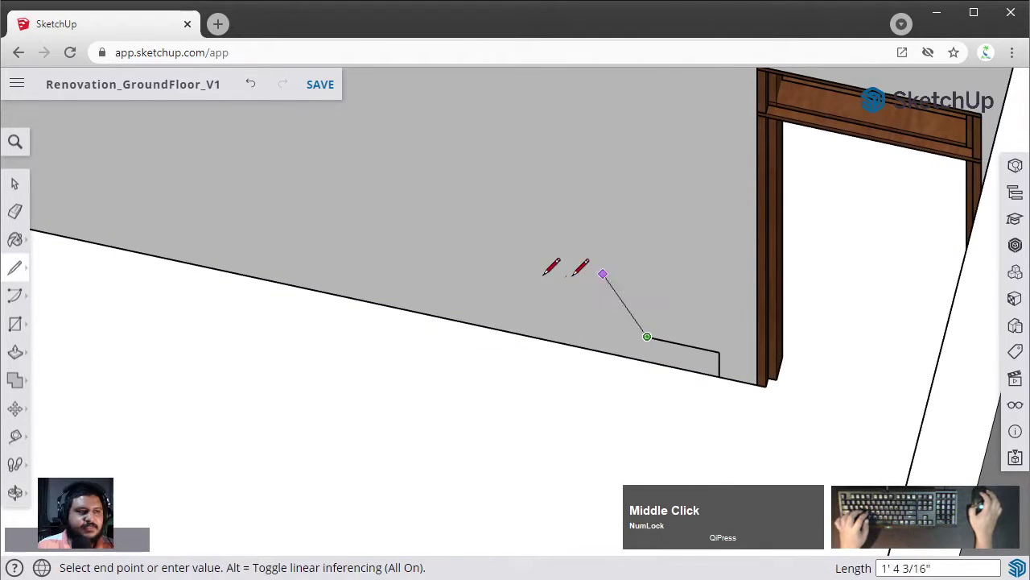
{"action": "key", "text": "Escape"}
- Copy the riser and tread lines together and join the copy's base to the free end of the first tread
{"action": "key", "text": "space"}
{"action": "left_click", "coordinate": [669, 339]}
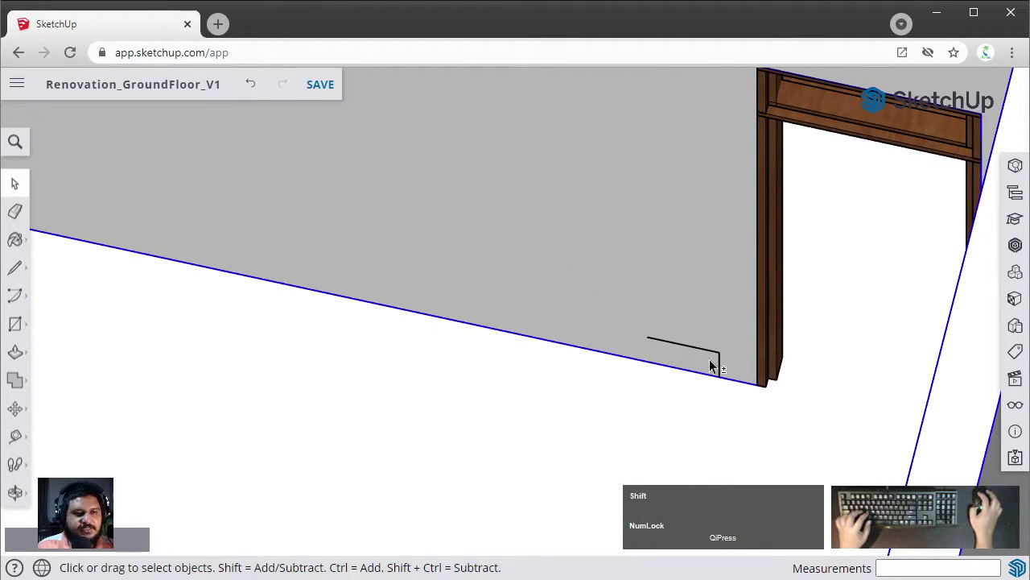
{"action": "left_click", "coordinate": [704, 351]}
{"action": "left_click", "coordinate": [719, 363], "text": "shift"}
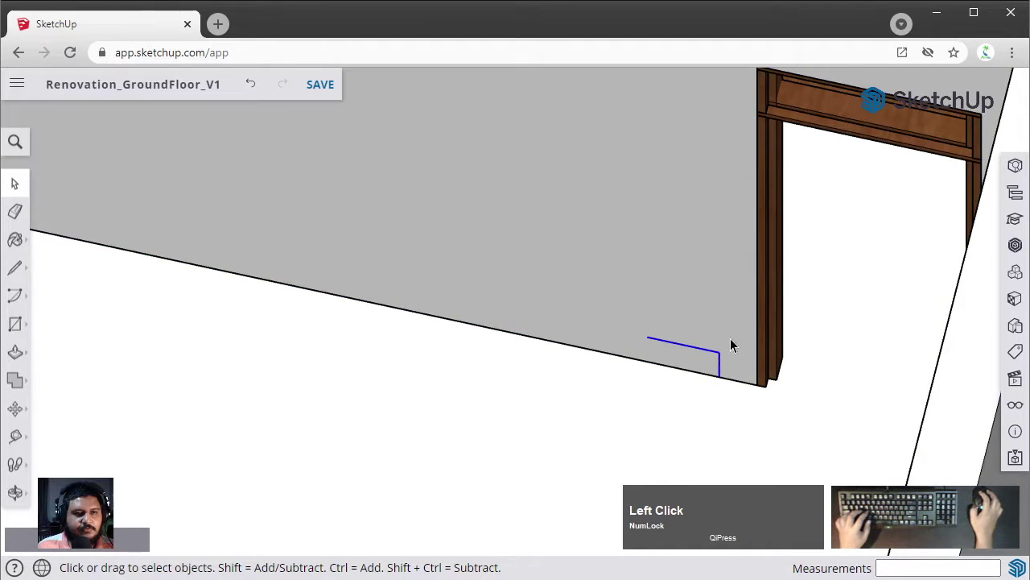
{"action": "middle_click_drag", "start_coordinate": [731, 345], "coordinate": [694, 314]}
{"action": "key", "text": "ctrl+c"}
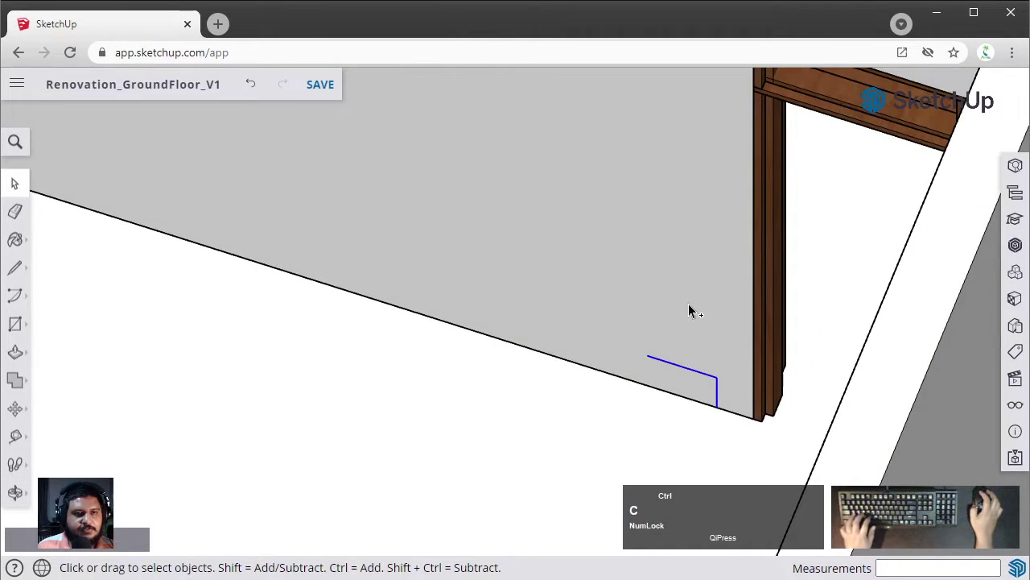
{"action": "key", "text": "ctrl+v"}
{"action": "left_click", "coordinate": [593, 294]}
{"action": "scroll", "coordinate": [672, 322], "scroll_direction": "up", "scroll_amount": 2}
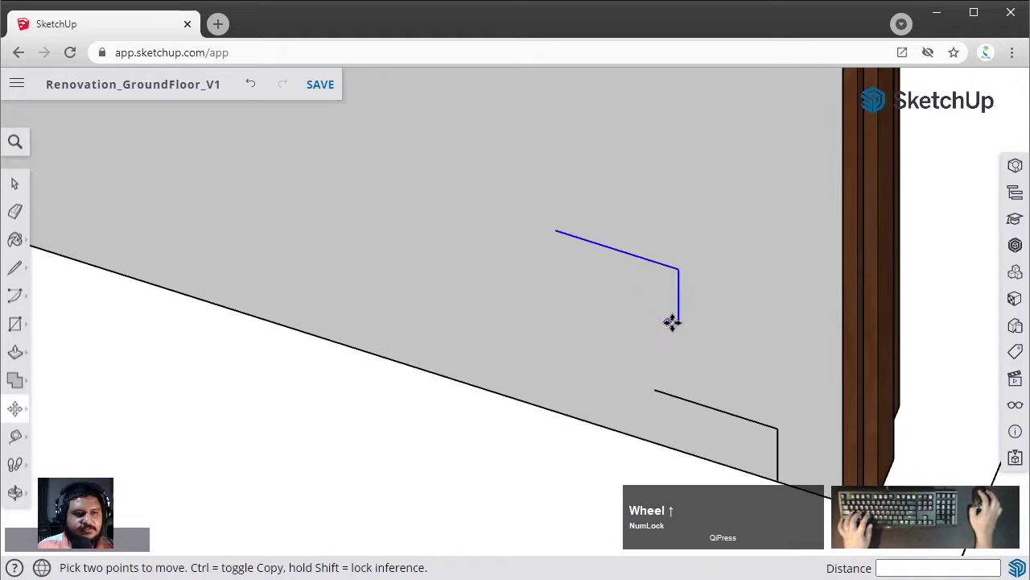
{"action": "left_click", "coordinate": [681, 322]}
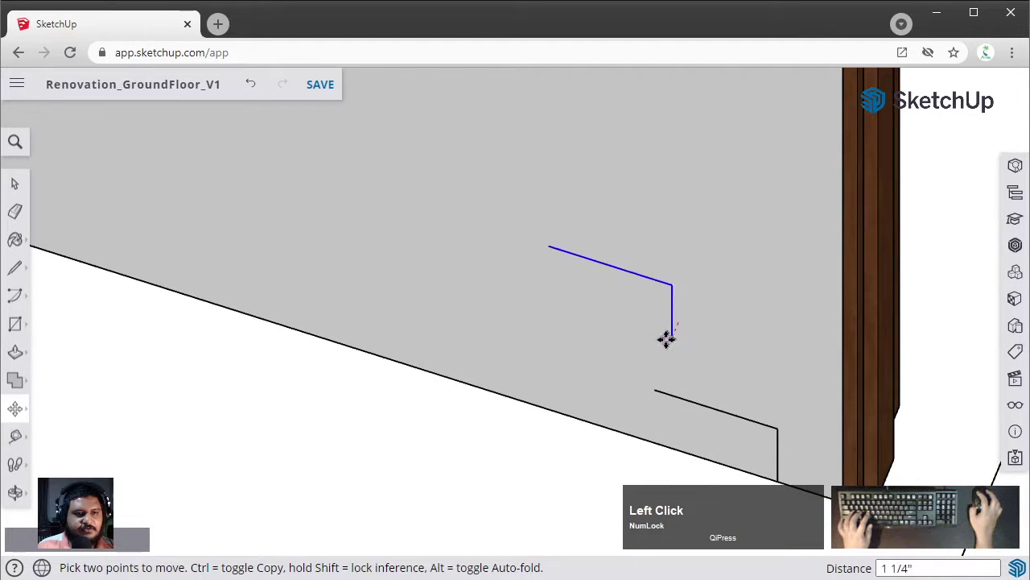
{"action": "left_click", "coordinate": [656, 389]}
- Select the whole connected two-step profile, try cutting it, and undo the cut
{"action": "key", "text": "space"}
{"action": "left_click", "coordinate": [631, 335]}
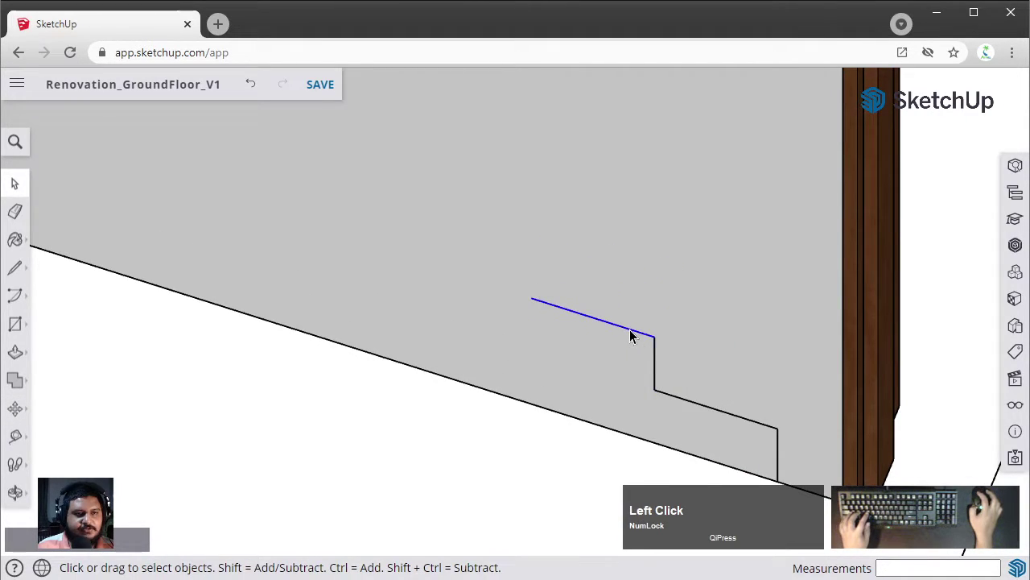
{"action": "middle_click_drag", "start_coordinate": [631, 336], "coordinate": [706, 304], "text": "shift"}
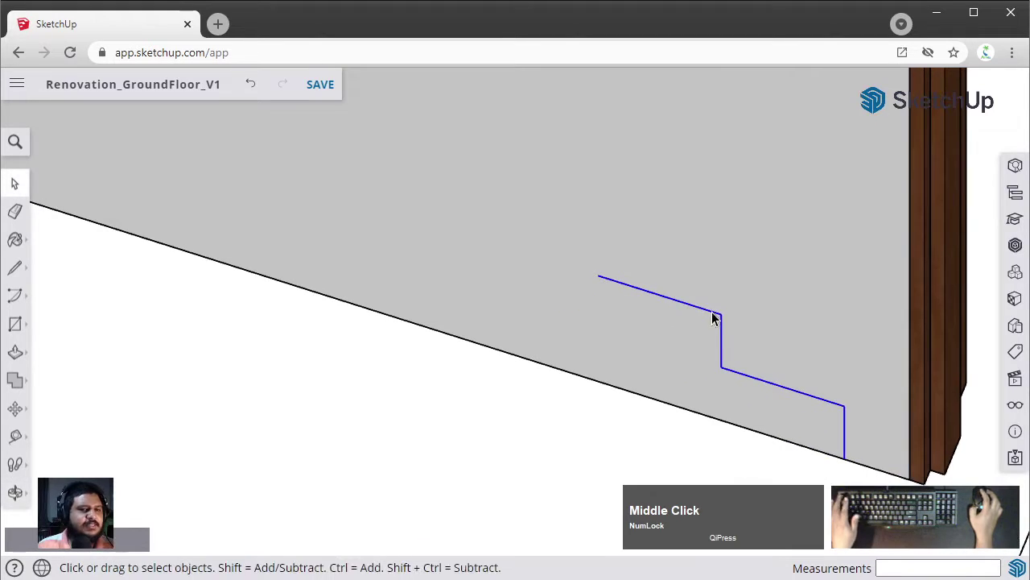
{"action": "left_click", "coordinate": [679, 347]}
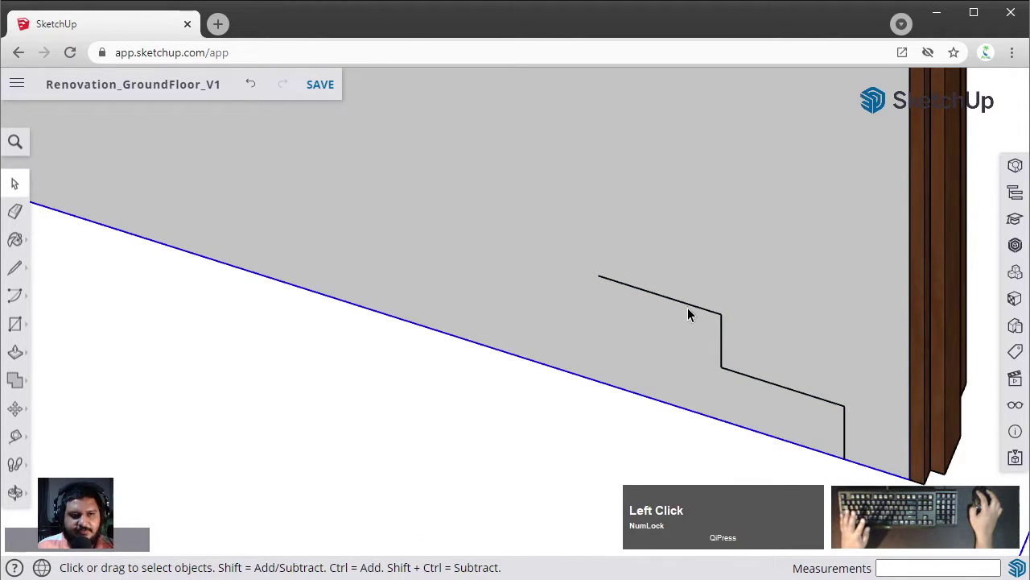
{"action": "left_click", "coordinate": [689, 313]}
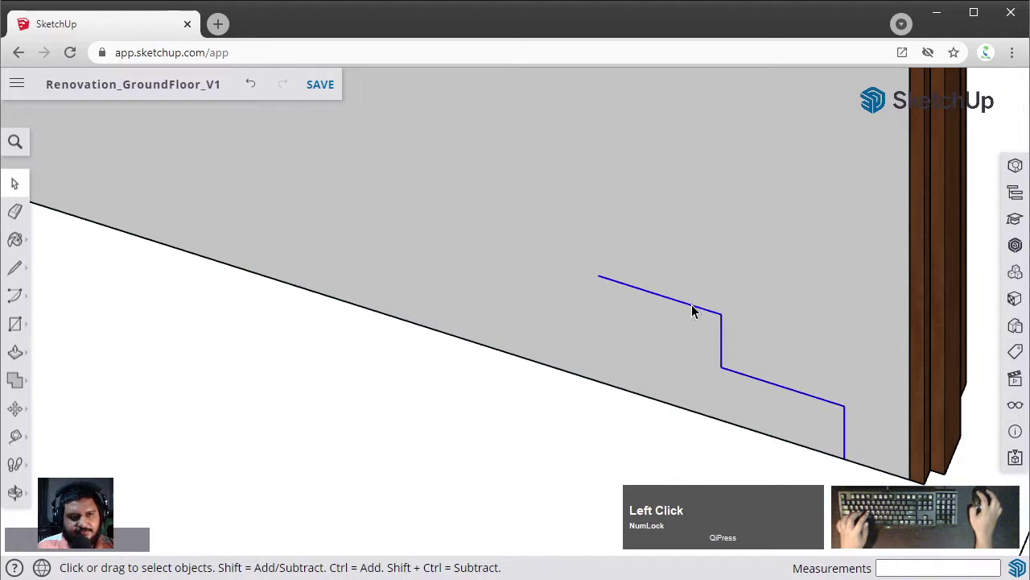
{"action": "middle_click_drag", "start_coordinate": [681, 350], "coordinate": [736, 395], "text": "shift"}
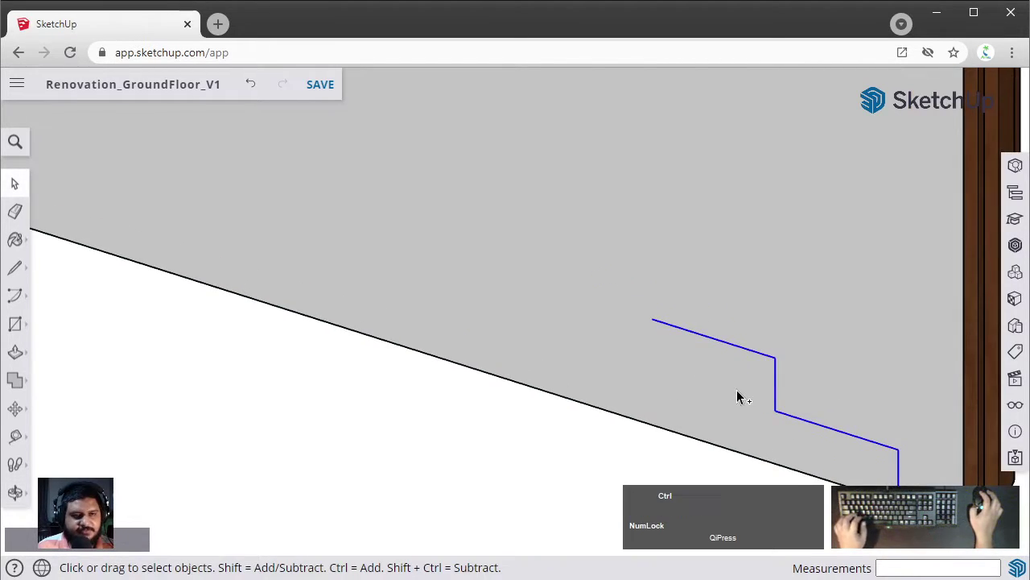
{"action": "key", "text": "ctrl+x"}
{"action": "key", "text": "ctrl+z"}
- Copy the whole two-step profile and join the copy's base to the free end of the top tread
{"action": "left_click", "coordinate": [771, 360]}
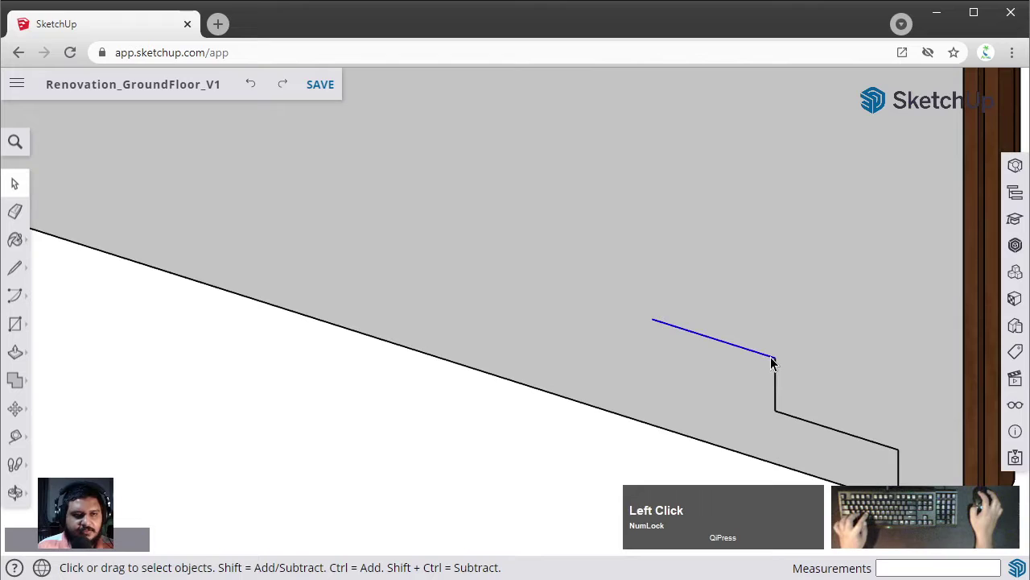
{"action": "key", "text": "ctrl+c"}
{"action": "key", "text": "ctrl+v"}
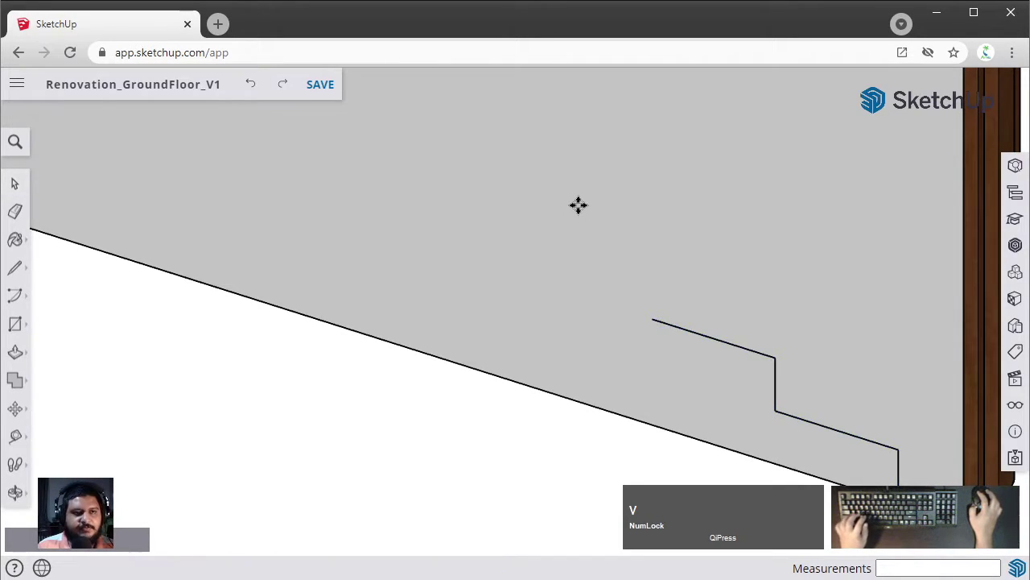
{"action": "left_click", "coordinate": [594, 230]}
{"action": "key", "text": "m"}
{"action": "left_click", "coordinate": [843, 310]}
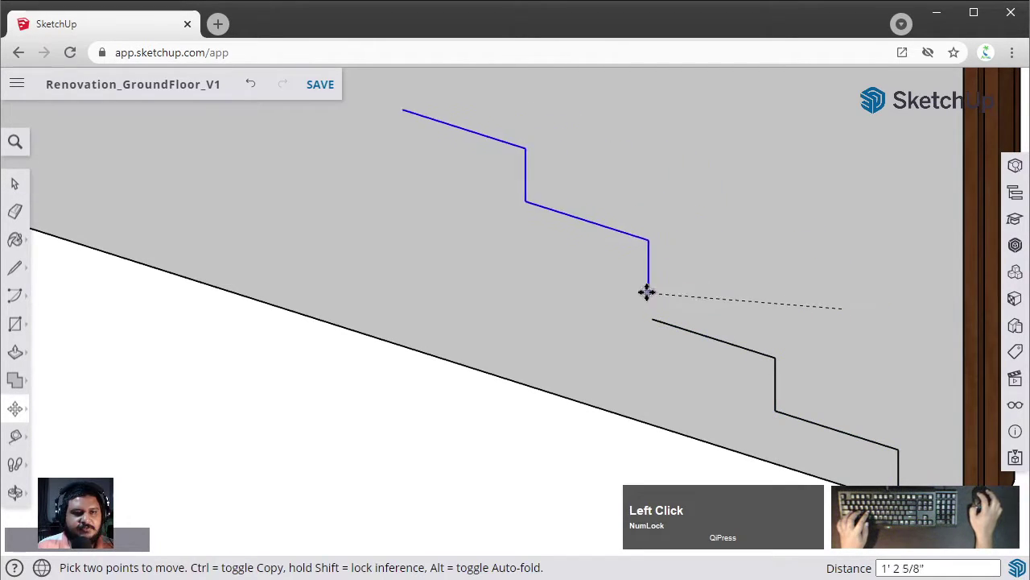
{"action": "left_click", "coordinate": [650, 318]}
{"action": "middle_click_drag", "start_coordinate": [623, 170], "coordinate": [687, 247], "text": "shift"}
- Copy the whole four-step profile and join the copy's base to the free end of the fourth tread
{"action": "key", "text": "space"}
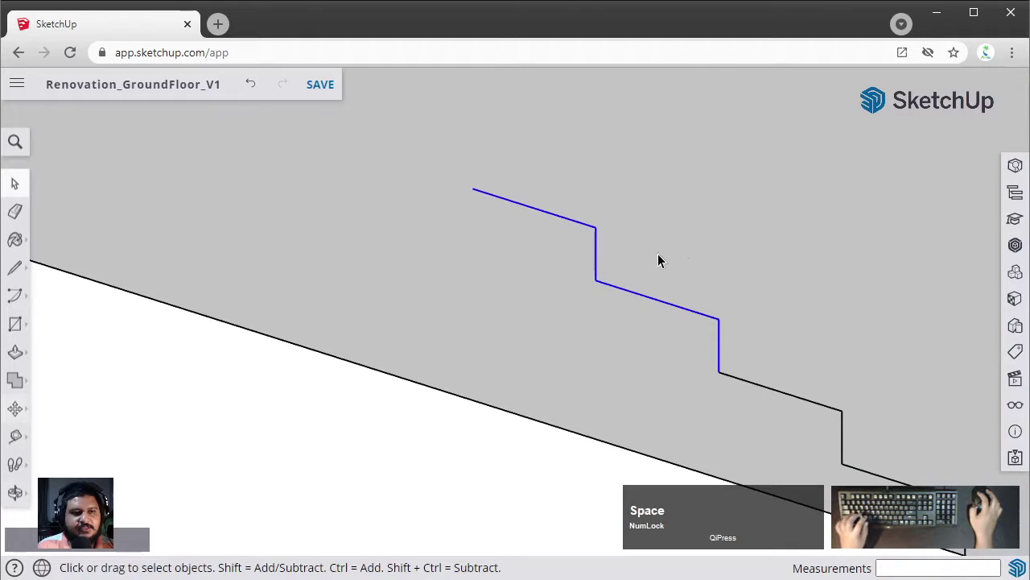
{"action": "left_click", "coordinate": [567, 223]}
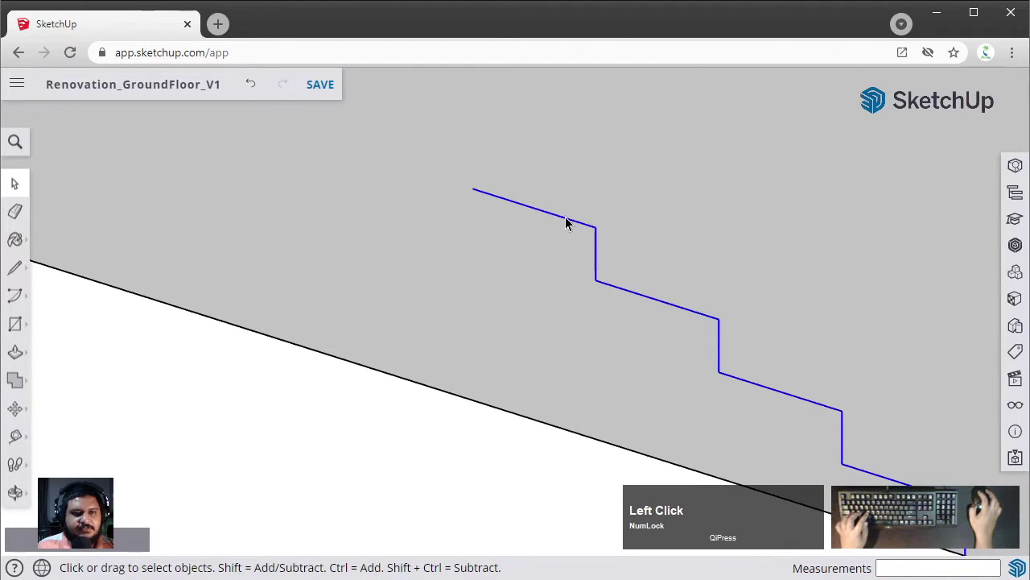
{"action": "key", "text": "ctrl+v"}
{"action": "scroll", "coordinate": [532, 168], "scroll_direction": "down", "scroll_amount": 3}
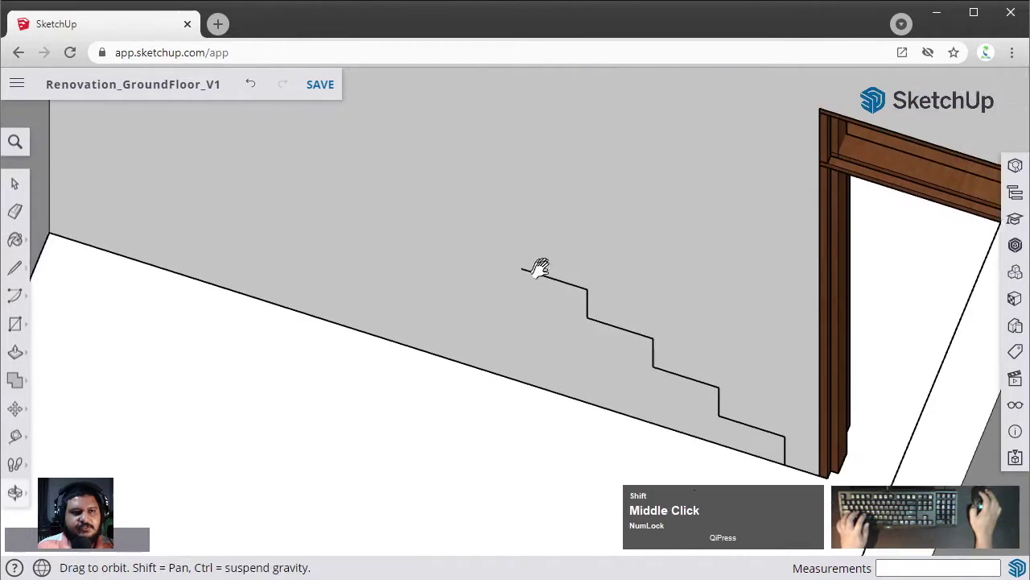
{"action": "middle_click_drag", "start_coordinate": [540, 269], "coordinate": [425, 250], "text": "shift"}
{"action": "left_click", "coordinate": [425, 249]}
{"action": "left_click", "coordinate": [686, 332]}
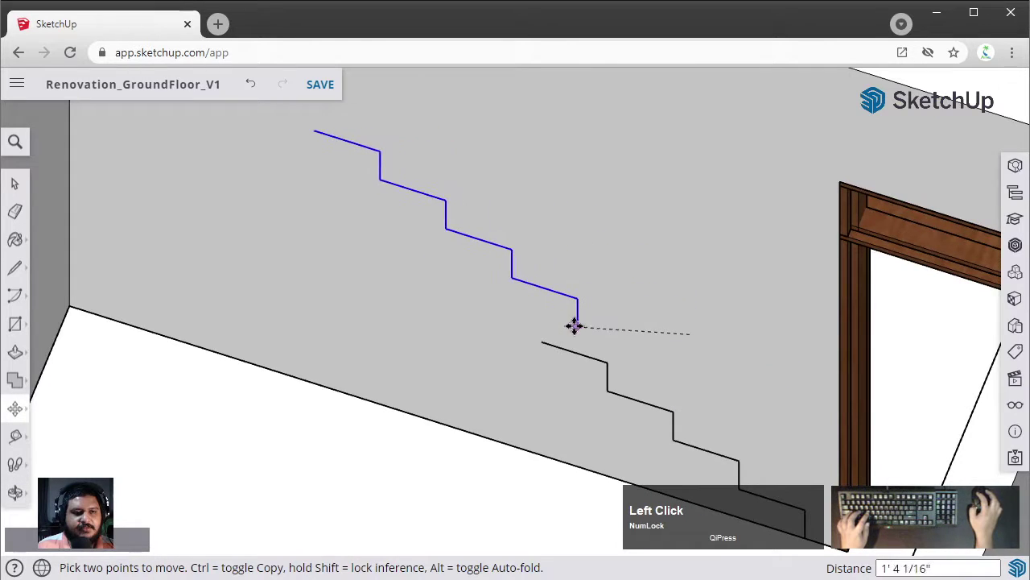
{"action": "scroll", "coordinate": [525, 338], "scroll_direction": "up", "scroll_amount": 3}
{"action": "middle_click_drag", "start_coordinate": [458, 316], "coordinate": [673, 384], "text": "shift"}
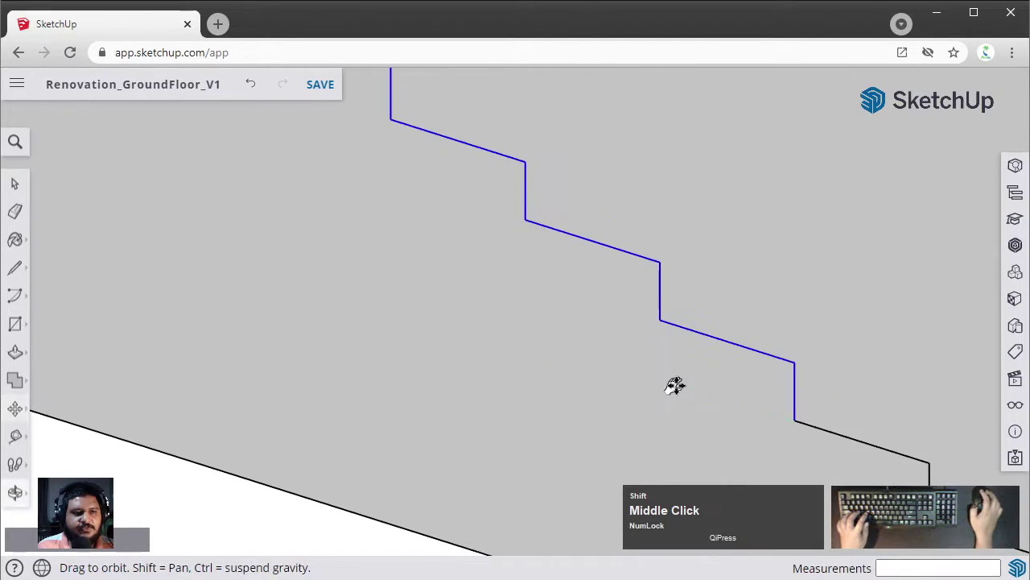
{"action": "scroll", "coordinate": [772, 402], "scroll_direction": "down", "scroll_amount": 3}
- Measure vertically from the end of the stair profile's top tread up to the wall's top edge and down to the floor
{"action": "middle_click_drag", "start_coordinate": [784, 408], "coordinate": [454, 467]}
{"action": "key", "text": "t"}
{"action": "key", "text": "space"}
{"action": "scroll", "coordinate": [617, 453], "scroll_direction": "up", "scroll_amount": 2}
{"action": "middle_click_drag", "start_coordinate": [616, 454], "coordinate": [499, 494]}
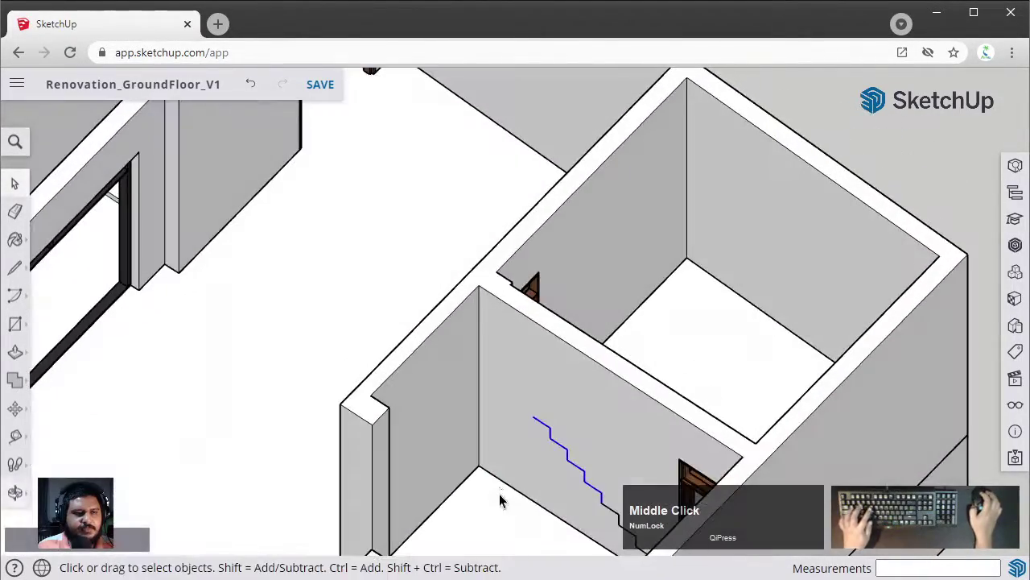
{"action": "key", "text": "t"}
{"action": "left_click", "coordinate": [545, 411]}
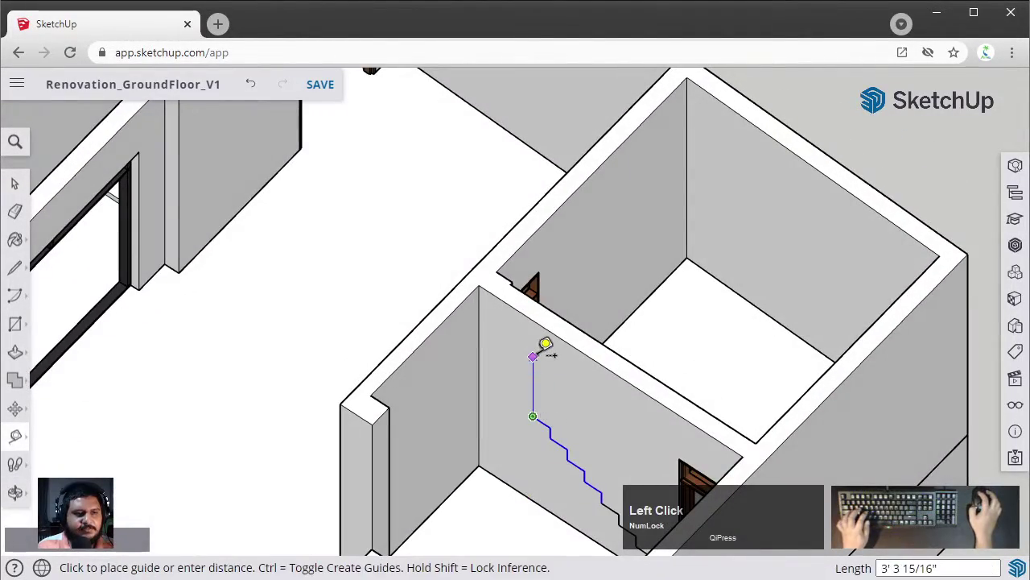
{"action": "scroll", "coordinate": [545, 346], "scroll_direction": "up", "scroll_amount": 2}
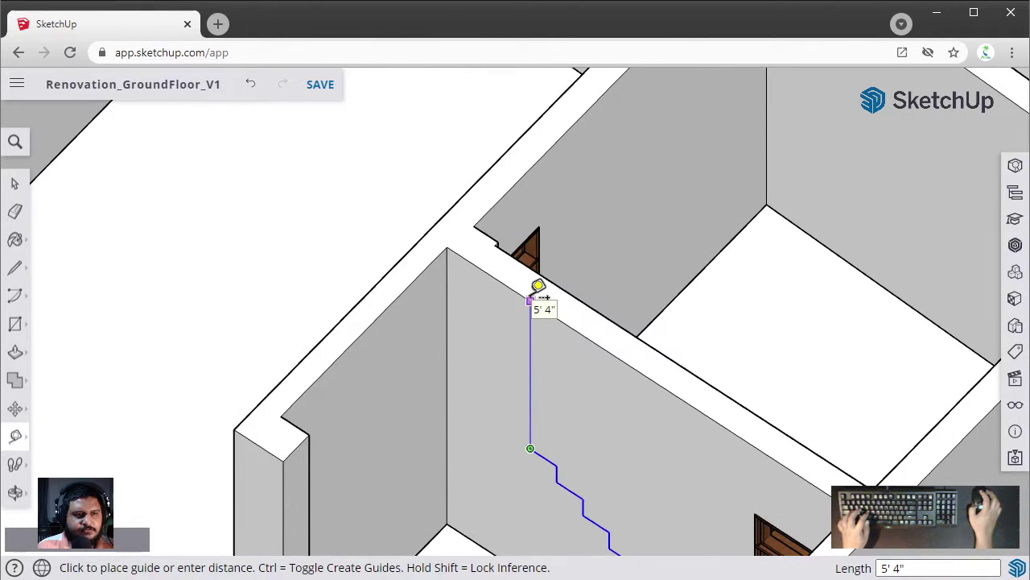
{"action": "middle_click_drag", "start_coordinate": [568, 315], "coordinate": [701, 215], "text": "shift"}
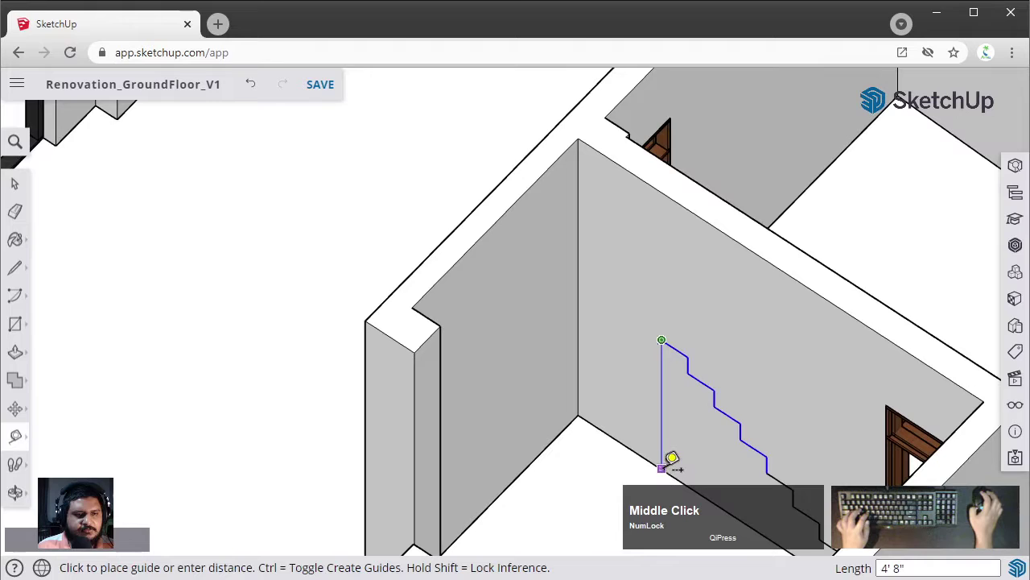
{"action": "scroll", "coordinate": [676, 442], "scroll_direction": "down", "scroll_amount": 3}
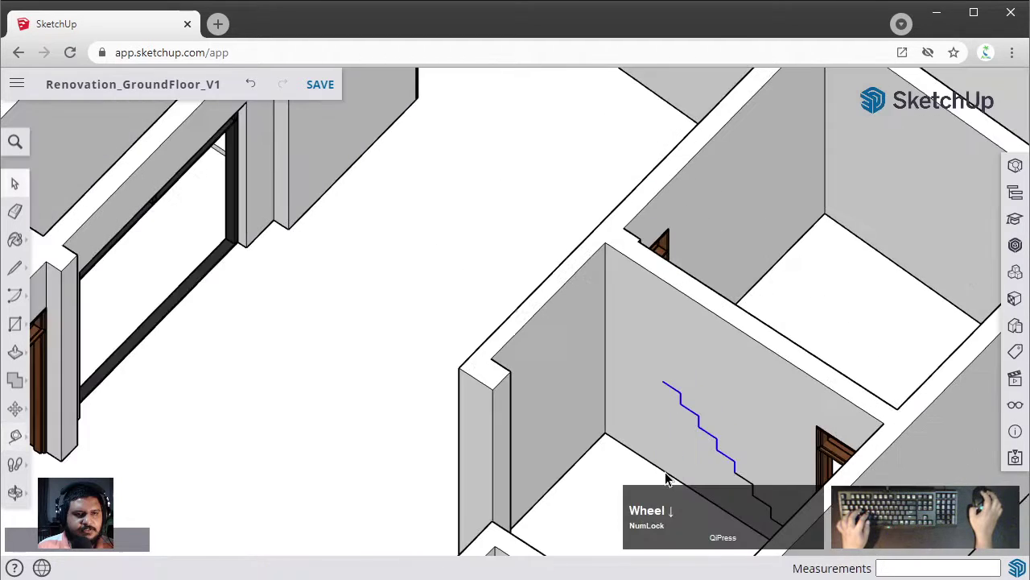
- Copy only the topmost riser and tread and join the copy to the stair profile's upper end as one more step
{"action": "middle_click", "coordinate": [683, 421]}
{"action": "scroll", "coordinate": [674, 337], "scroll_direction": "up", "scroll_amount": 3}
{"action": "left_click", "coordinate": [674, 336]}
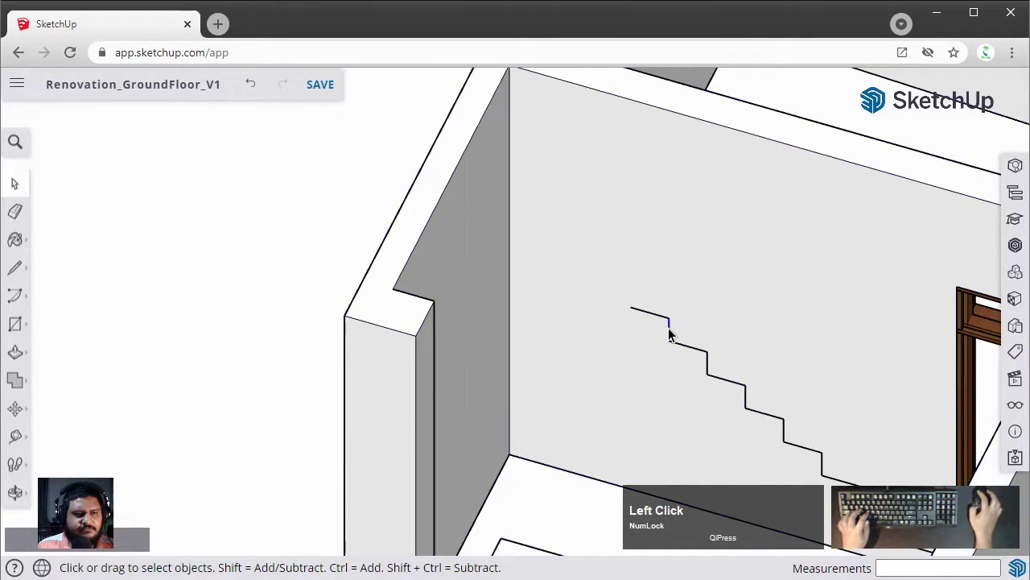
{"action": "scroll", "coordinate": [675, 337], "scroll_direction": "up", "scroll_amount": 2, "text": "shift"}
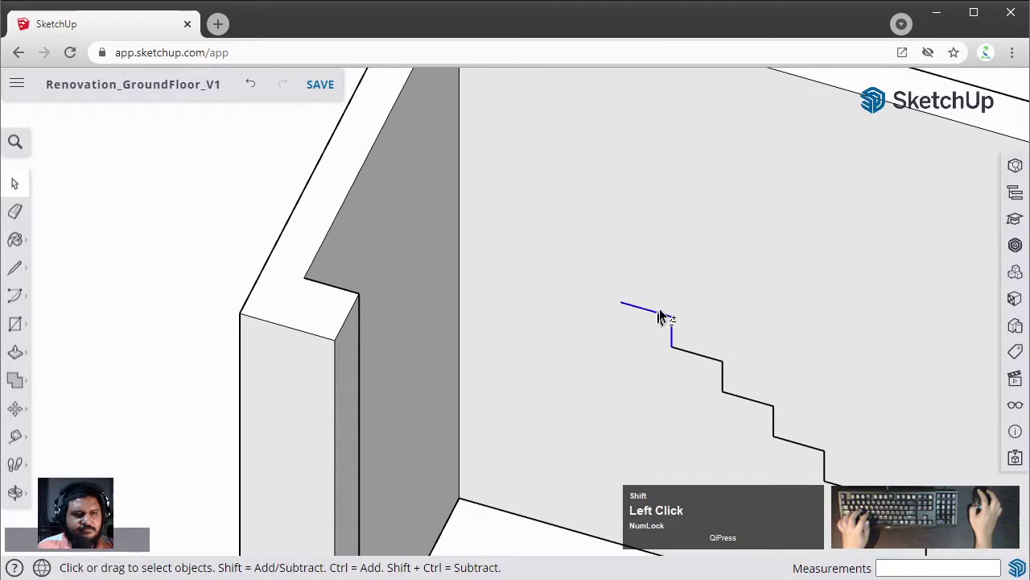
{"action": "key", "text": "ctrl+c"}
{"action": "key", "text": "ctrl+v"}
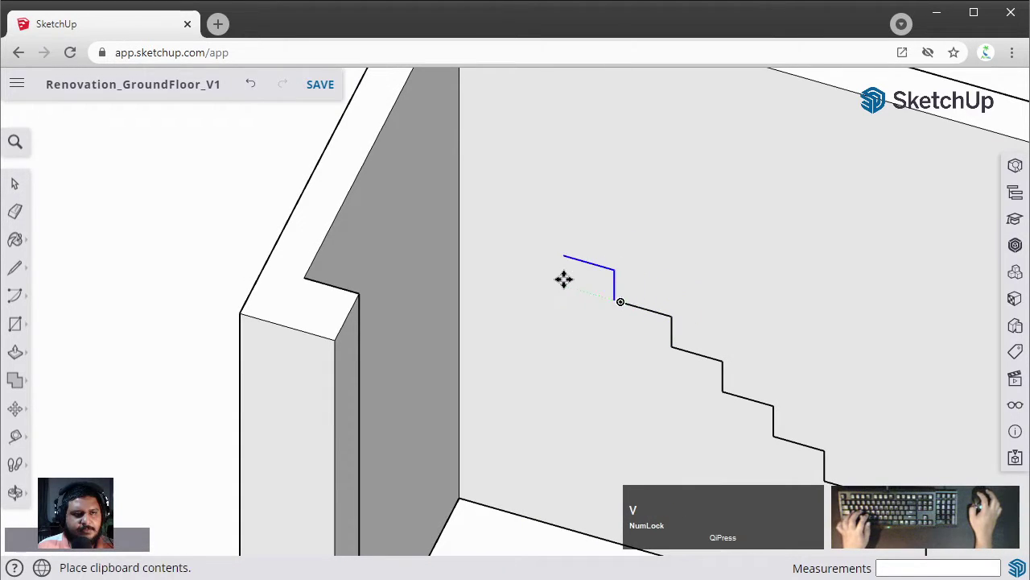
{"action": "left_click", "coordinate": [564, 279]}
{"action": "scroll", "coordinate": [598, 293], "scroll_direction": "up", "scroll_amount": 2}
{"action": "left_click", "coordinate": [667, 319]}
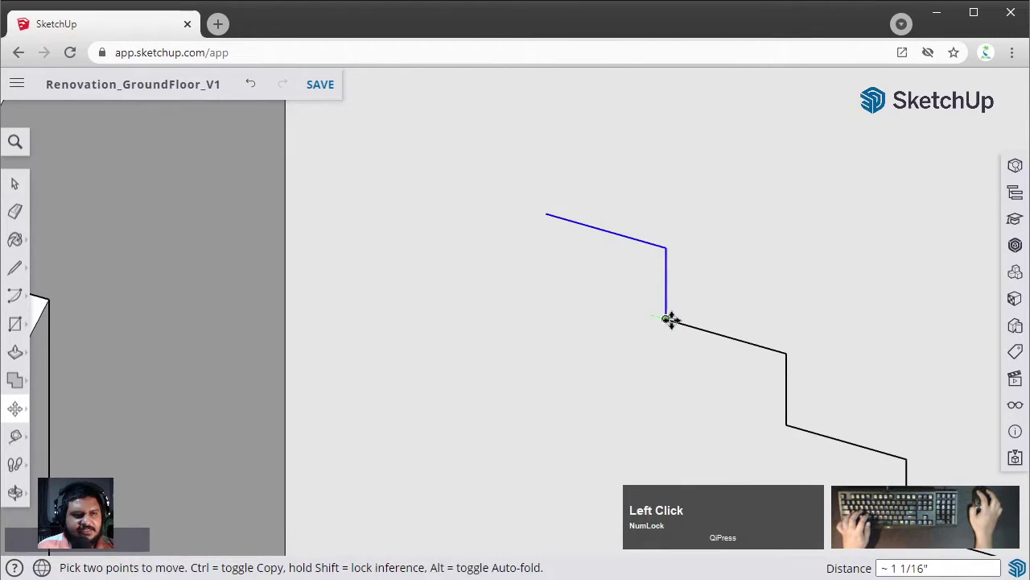
{"action": "scroll", "coordinate": [672, 315], "scroll_direction": "down", "scroll_amount": 3}
{"action": "key", "text": "space"}
{"action": "middle_click_drag", "start_coordinate": [690, 301], "coordinate": [719, 305]}
{"action": "scroll", "coordinate": [674, 304], "scroll_direction": "up", "scroll_amount": 3}
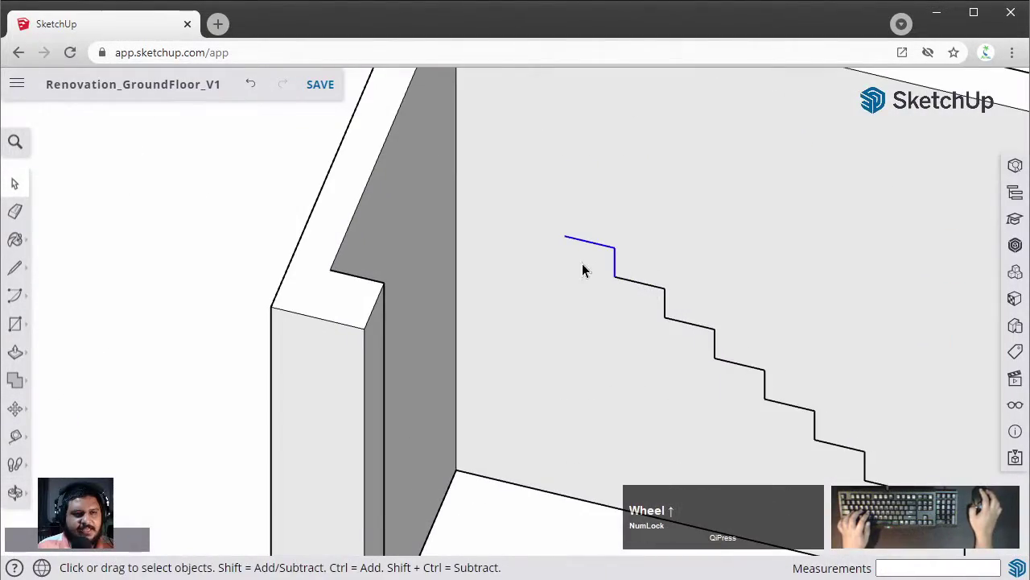
- Draw a level line from the top tread's free end to the room's vertical corner edge
{"action": "scroll", "coordinate": [585, 270], "scroll_direction": "down", "scroll_amount": 3}
{"action": "middle_click_drag", "start_coordinate": [574, 400], "coordinate": [603, 253]}
{"action": "scroll", "coordinate": [515, 322], "scroll_direction": "down", "scroll_amount": 3}
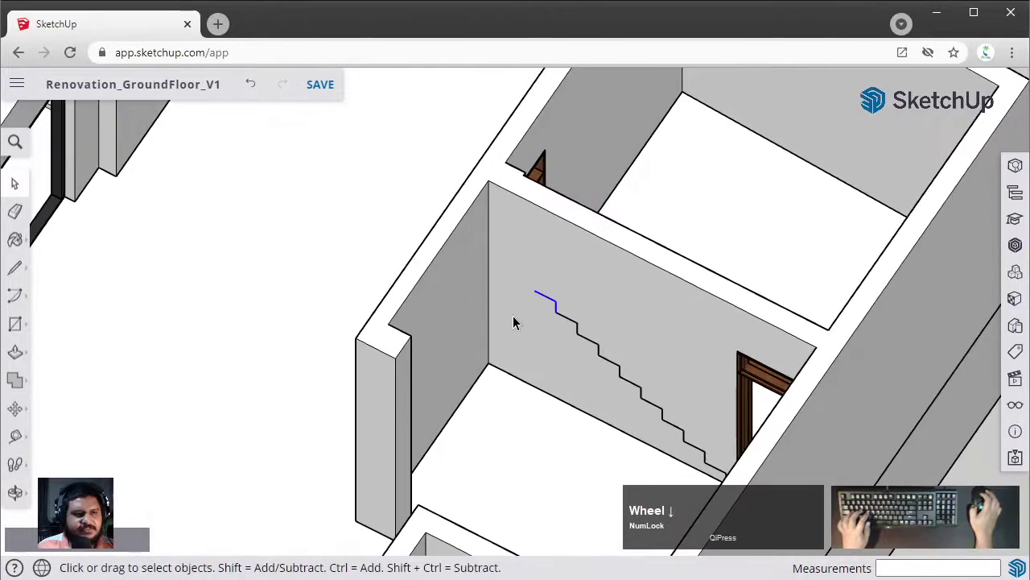
{"action": "mouse_move", "coordinate": [513, 322]}
{"action": "middle_mouse_down"}
{"action": "mouse_move", "coordinate": [625, 260]}
{"action": "mouse_move", "coordinate": [669, 255]}
{"action": "mouse_move", "coordinate": [577, 296]}
{"action": "mouse_move", "coordinate": [505, 304]}
{"action": "middle_mouse_up"}
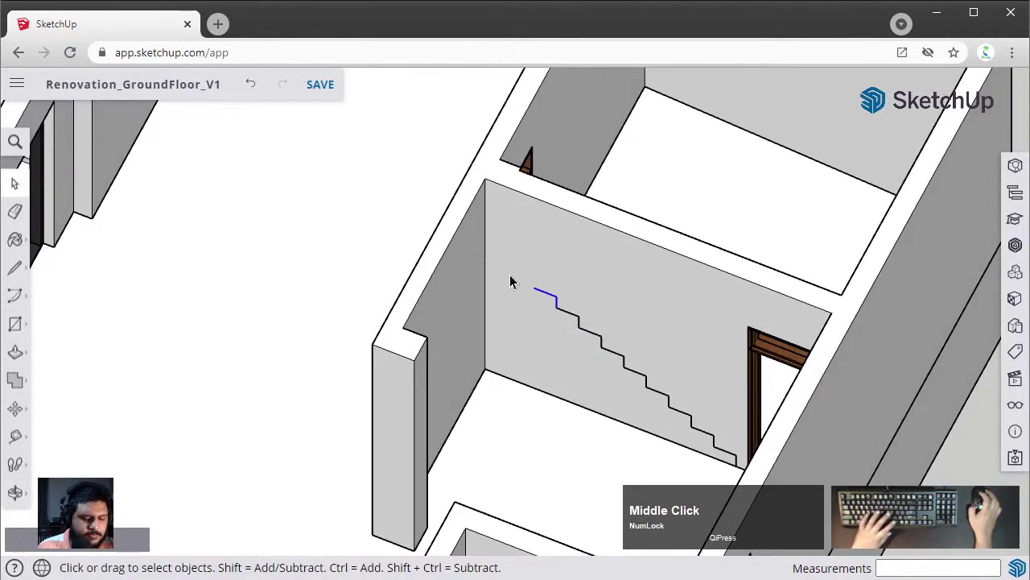
{"action": "key", "text": "l"}
{"action": "scroll", "coordinate": [510, 278], "scroll_direction": "up", "scroll_amount": 2}
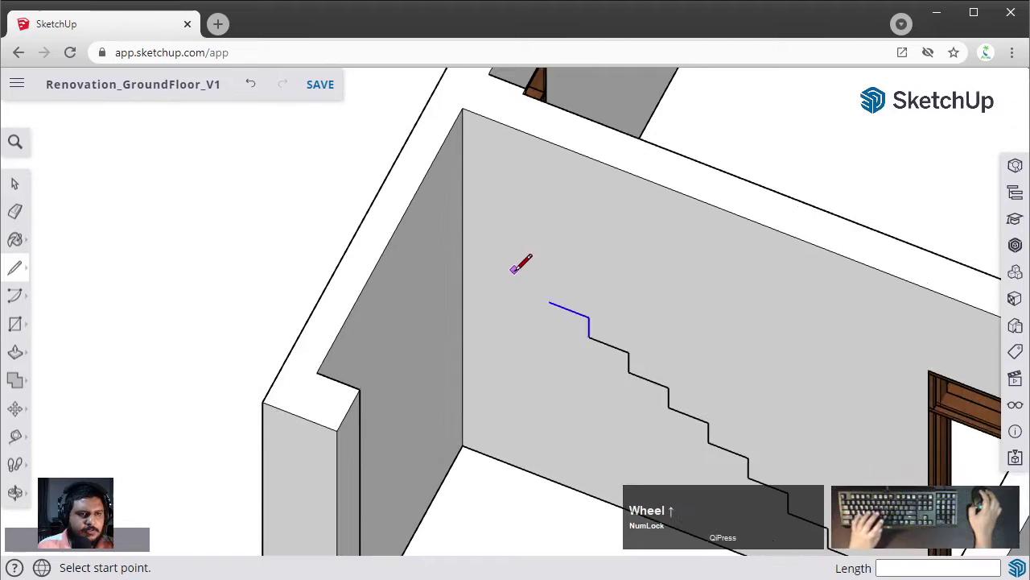
{"action": "left_click", "coordinate": [548, 302]}
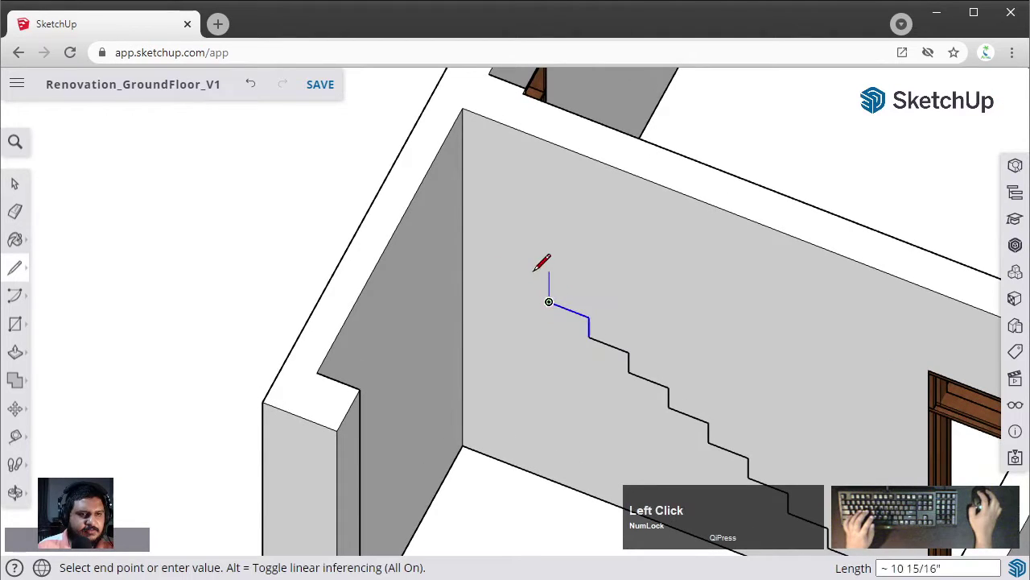
{"action": "left_click", "coordinate": [462, 268]}
{"action": "key", "text": "space"}
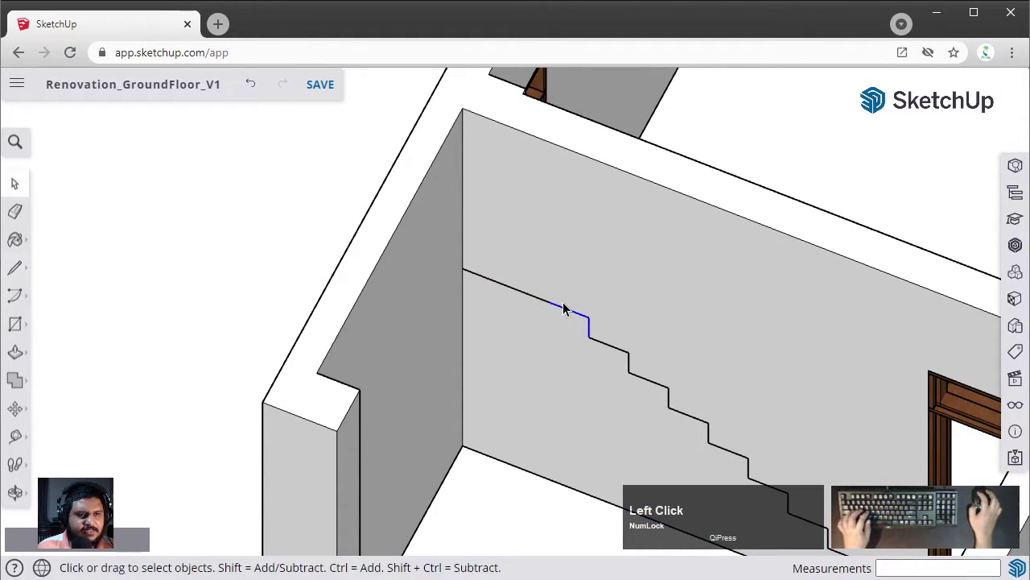
- Replace the top tread and its extension with one level line from the topmost riser's upper end to the room corner
{"action": "triple_click", "coordinate": [561, 305]}
{"action": "left_click", "coordinate": [560, 306]}
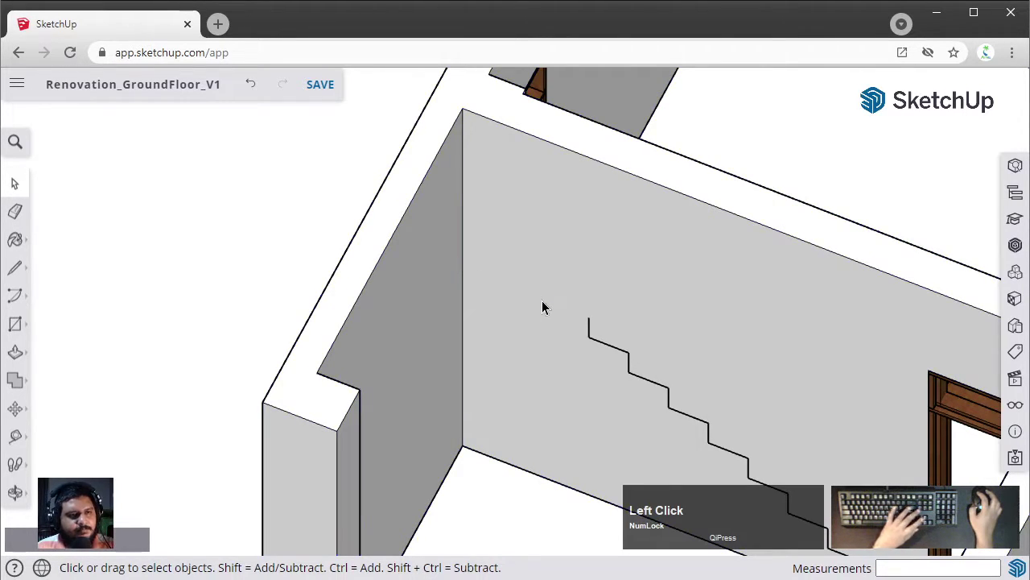
{"action": "key", "text": "l"}
{"action": "left_click", "coordinate": [589, 316]}
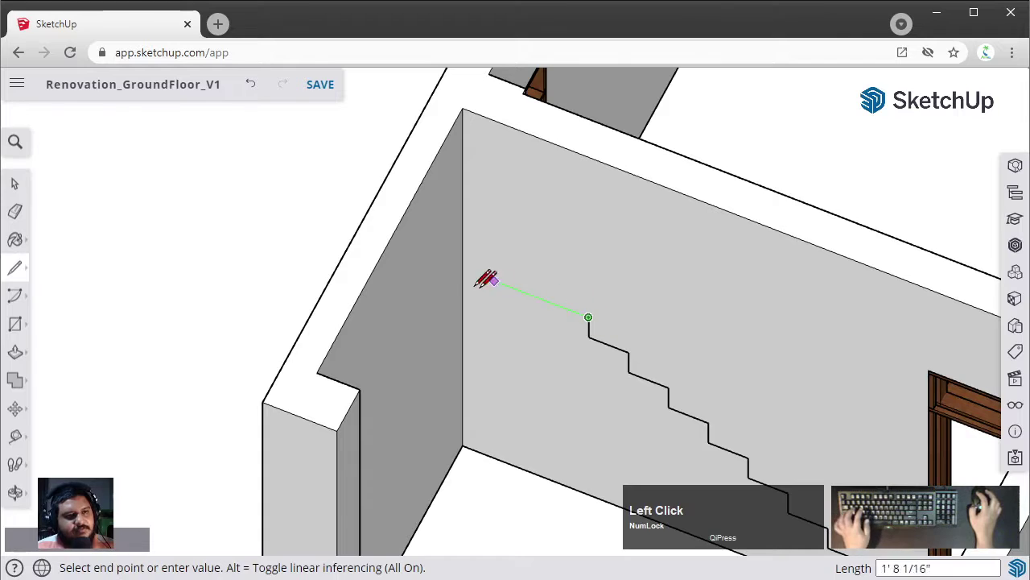
{"action": "left_click", "coordinate": [466, 268]}
{"action": "key", "text": "space"}
{"action": "scroll", "coordinate": [568, 285], "scroll_direction": "down", "scroll_amount": 3}
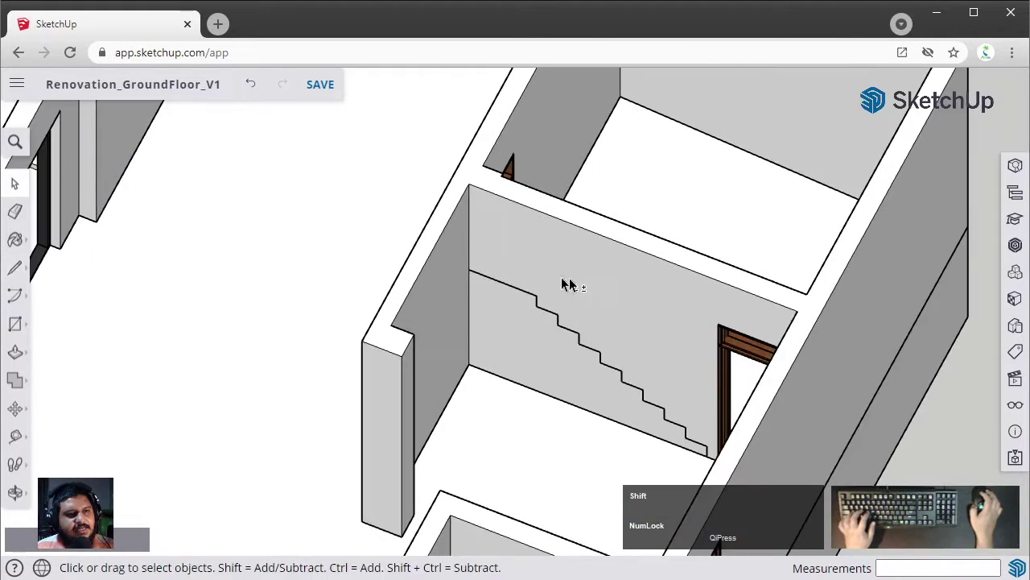
- Draw a 1'6" vertical line down the room corner from the landing line's end
{"action": "middle_click_drag", "start_coordinate": [568, 285], "coordinate": [726, 261], "text": "shift"}
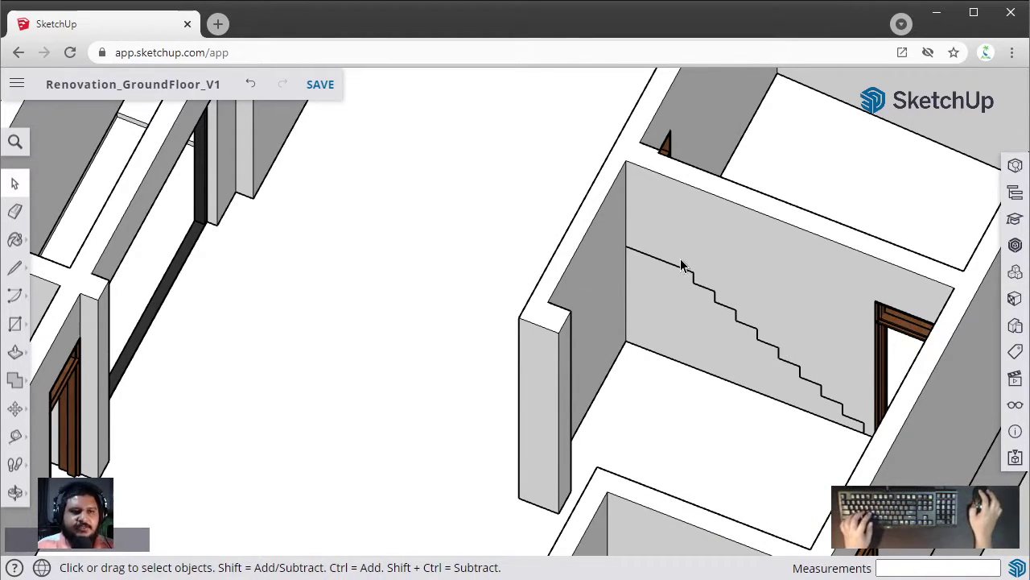
{"action": "middle_click_drag", "start_coordinate": [680, 264], "coordinate": [657, 298]}
{"action": "scroll", "coordinate": [652, 312], "scroll_direction": "up", "scroll_amount": 3}
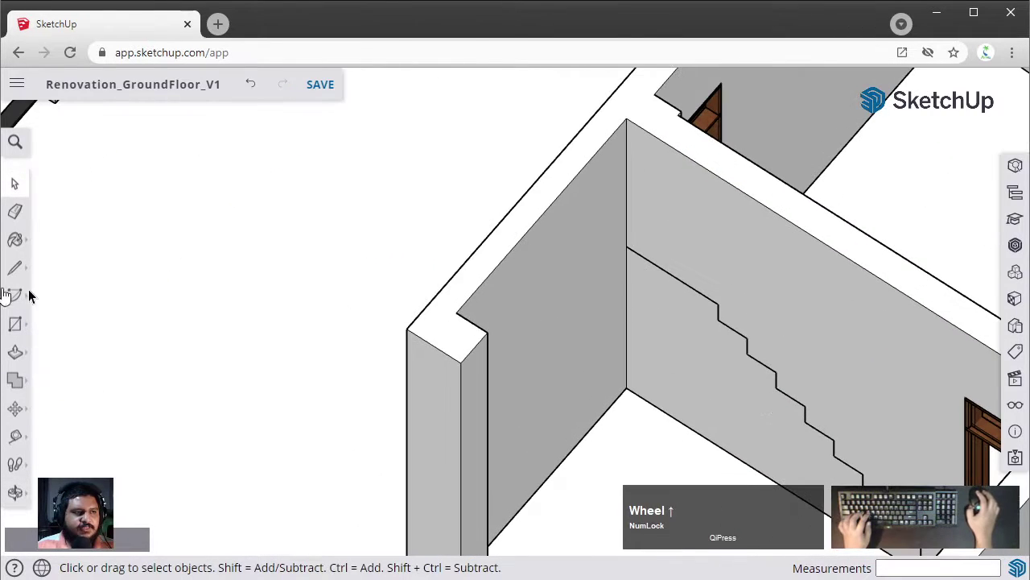
{"action": "left_click", "coordinate": [15, 267]}
{"action": "scroll", "coordinate": [789, 306], "scroll_direction": "up", "scroll_amount": 3}
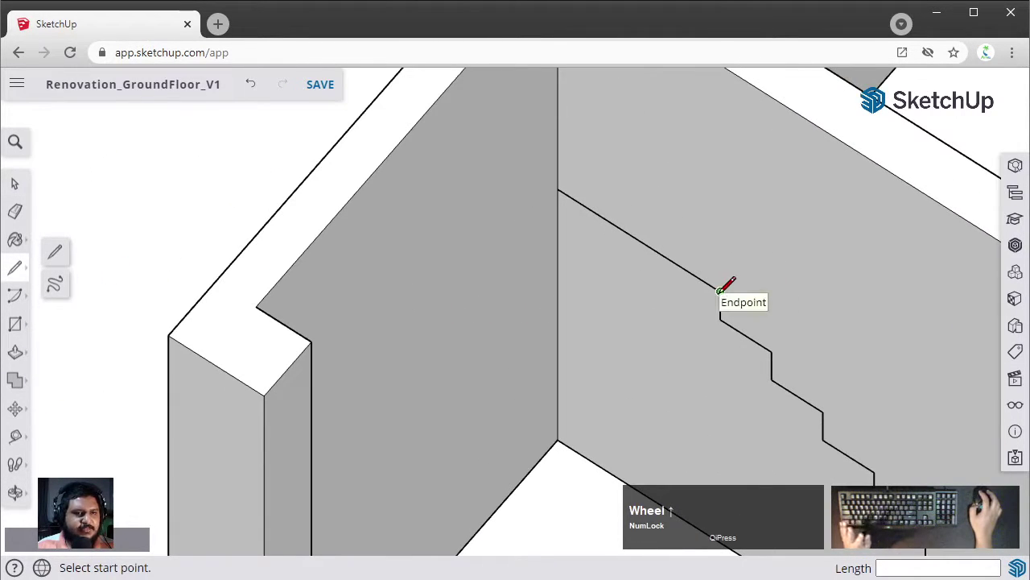
{"action": "left_click", "coordinate": [557, 188]}
{"action": "middle_click_drag", "start_coordinate": [593, 292], "coordinate": [584, 255]}
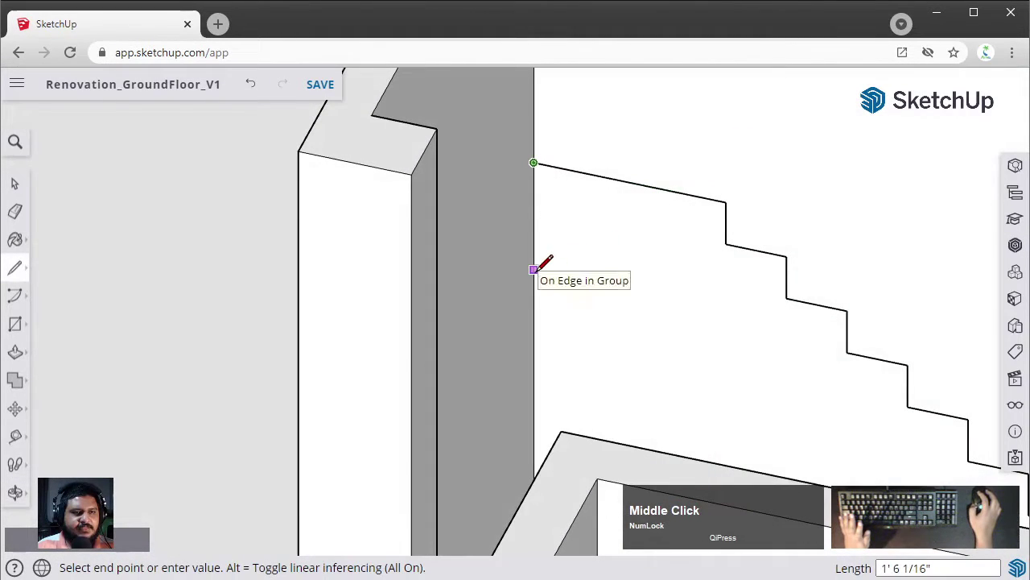
{"action": "type", "text": "1"}
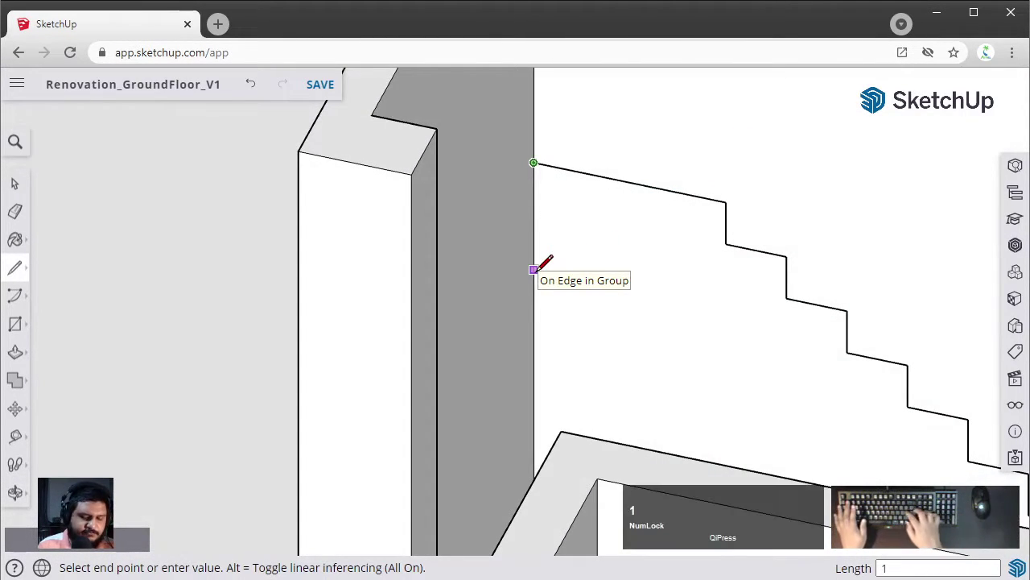
{"action": "type", "text": "'6"}
{"action": "key", "text": "Return"}
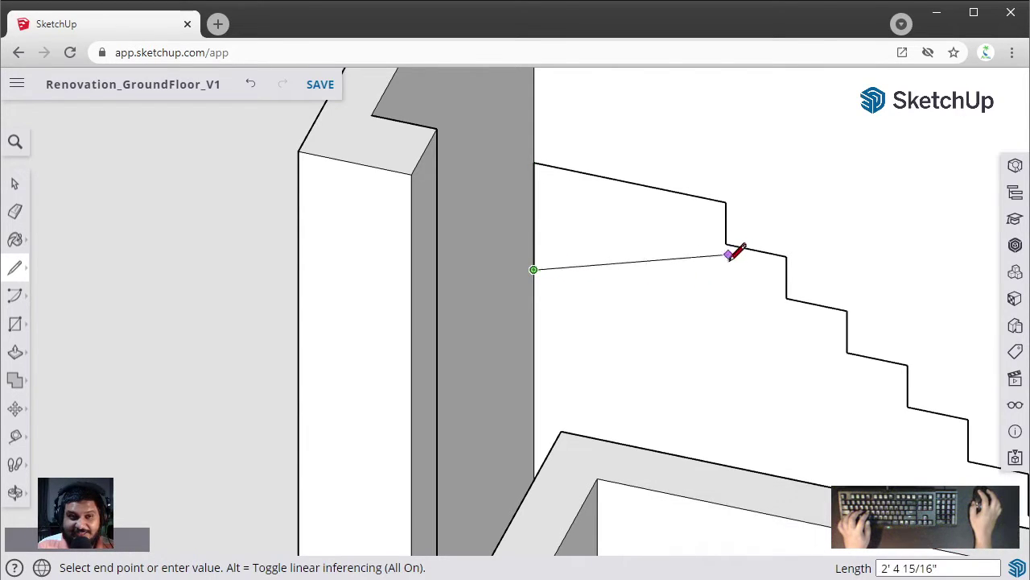
- Draw the landing's underside as a level line from the vertical line's lower end to directly below the topmost riser
{"action": "left_click", "coordinate": [726, 308]}
{"action": "scroll", "coordinate": [729, 304], "scroll_direction": "down", "scroll_amount": 3}
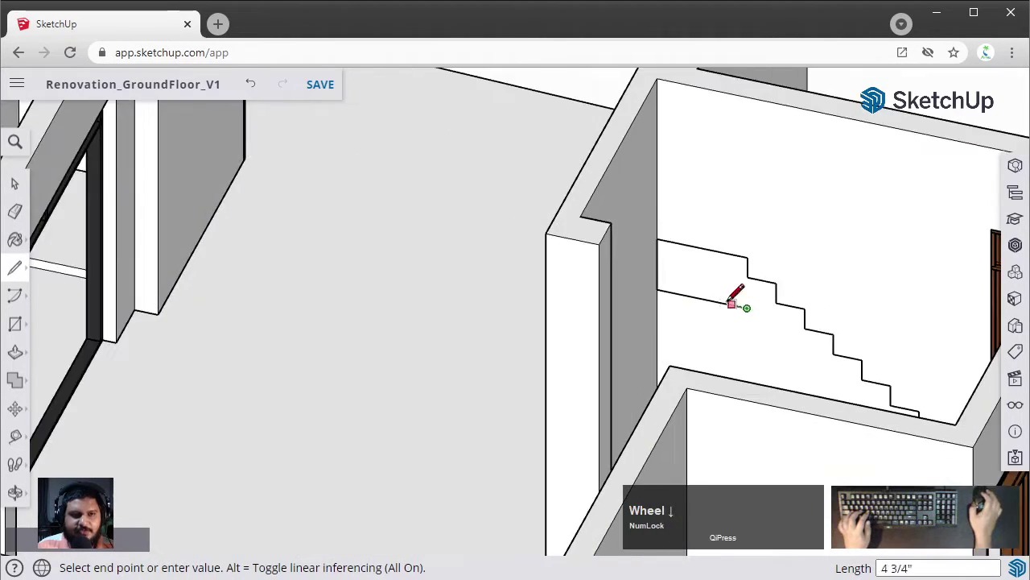
{"action": "middle_click_drag", "start_coordinate": [729, 304], "coordinate": [672, 254]}
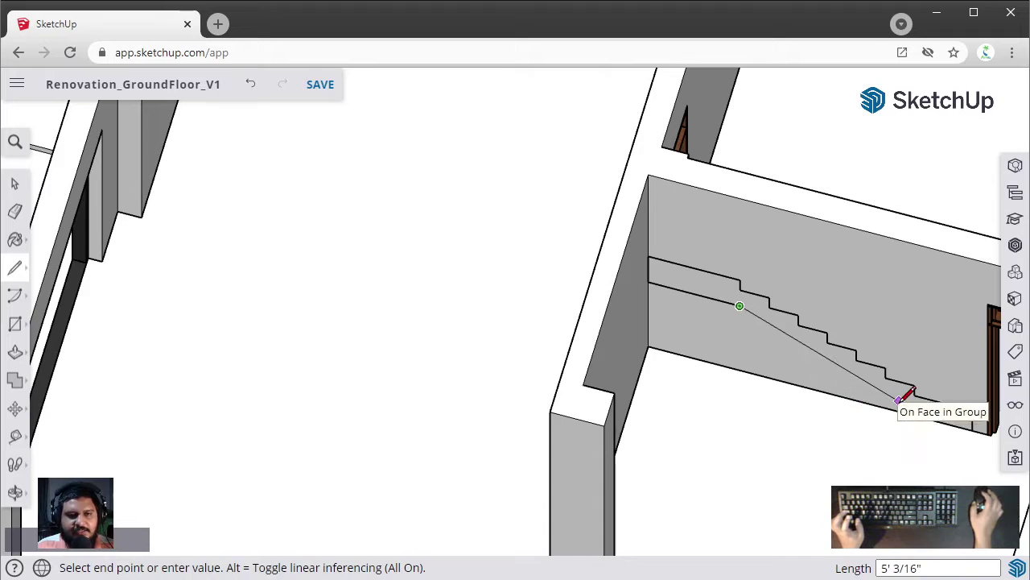
{"action": "scroll", "coordinate": [902, 398], "scroll_direction": "up", "scroll_amount": 2}
{"action": "key", "text": "space"}
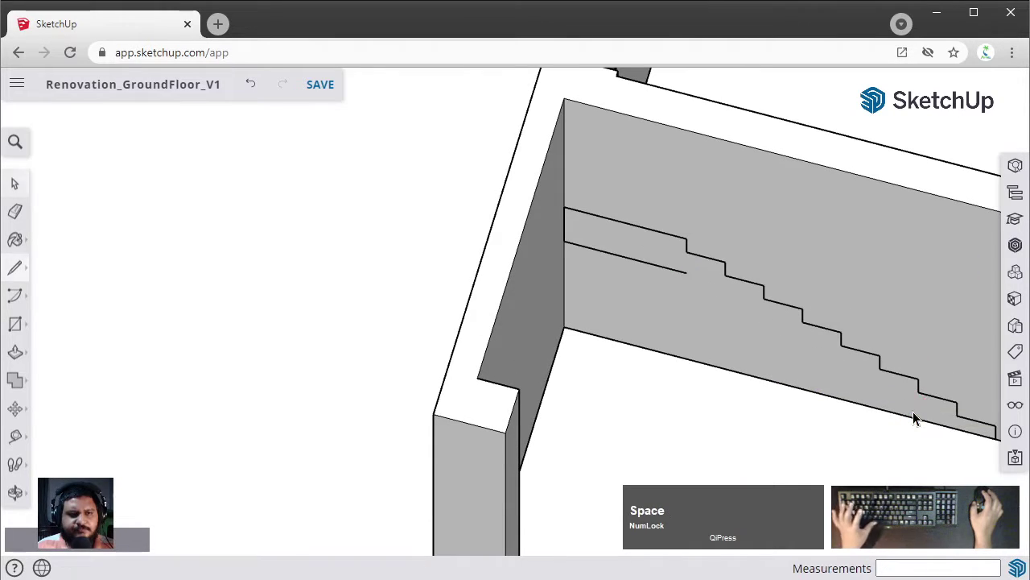
- Select all connected edges of the stair and landing profile, make them a group, and clear the selection
{"action": "middle_click_drag", "start_coordinate": [902, 394], "coordinate": [697, 325], "text": "shift"}
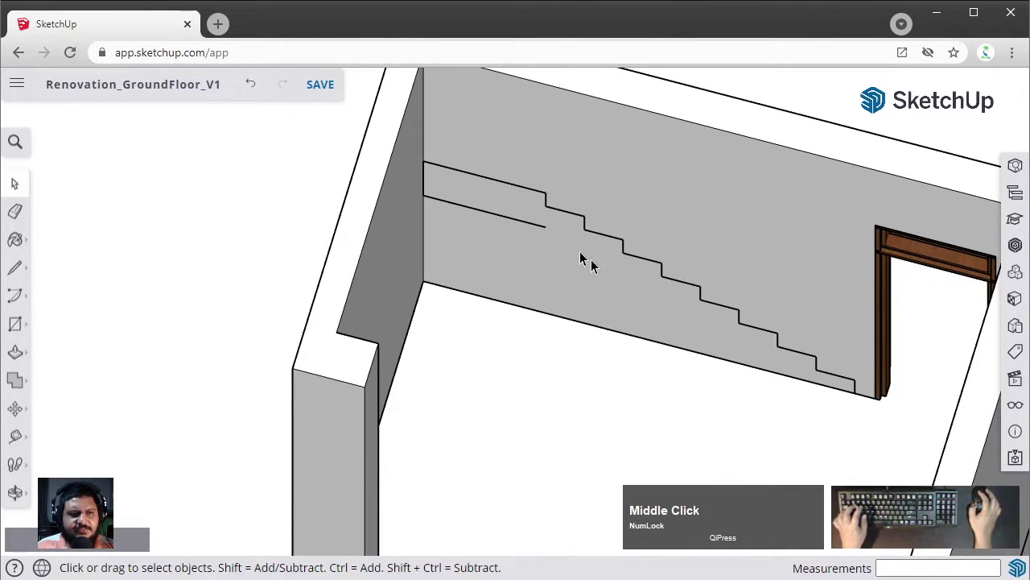
{"action": "scroll", "coordinate": [584, 257], "scroll_direction": "up", "scroll_amount": 3}
{"action": "middle_click_drag", "start_coordinate": [762, 346], "coordinate": [702, 258]}
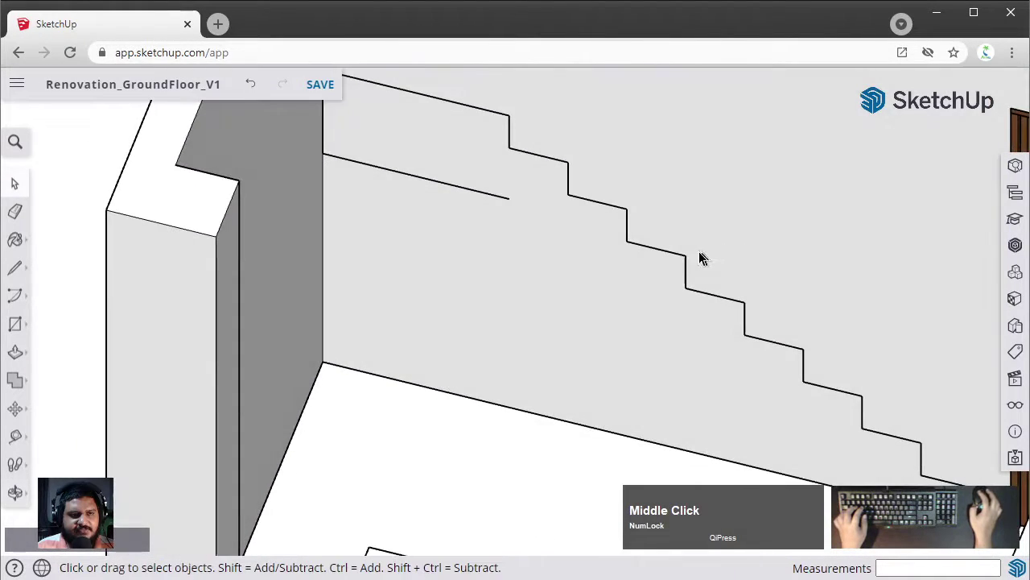
{"action": "left_click", "coordinate": [675, 256]}
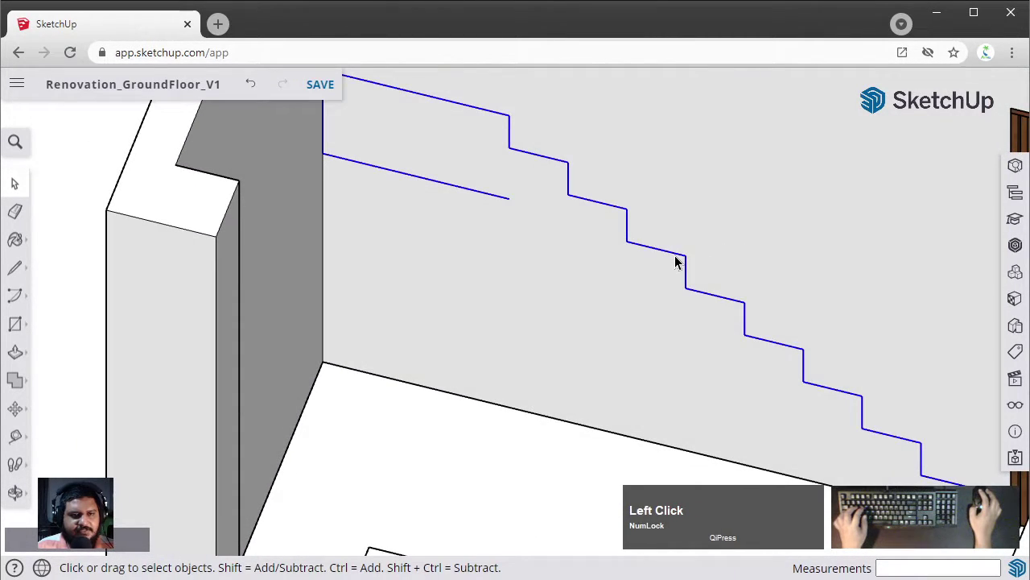
{"action": "right_click", "coordinate": [676, 260]}
{"action": "left_click", "coordinate": [727, 412]}
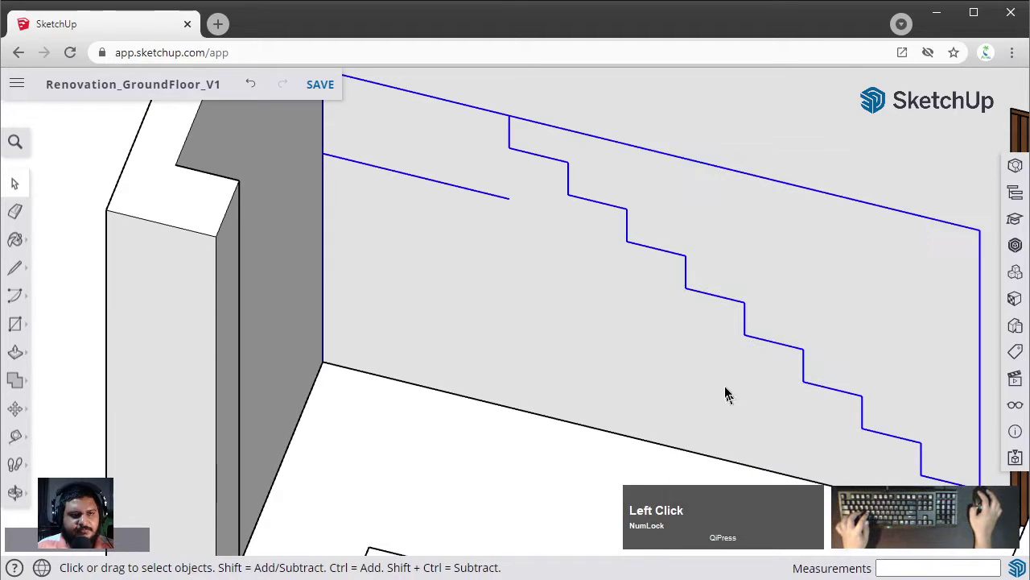
{"action": "key", "text": "space"}
{"action": "scroll", "coordinate": [679, 335], "scroll_direction": "down", "scroll_amount": 3}
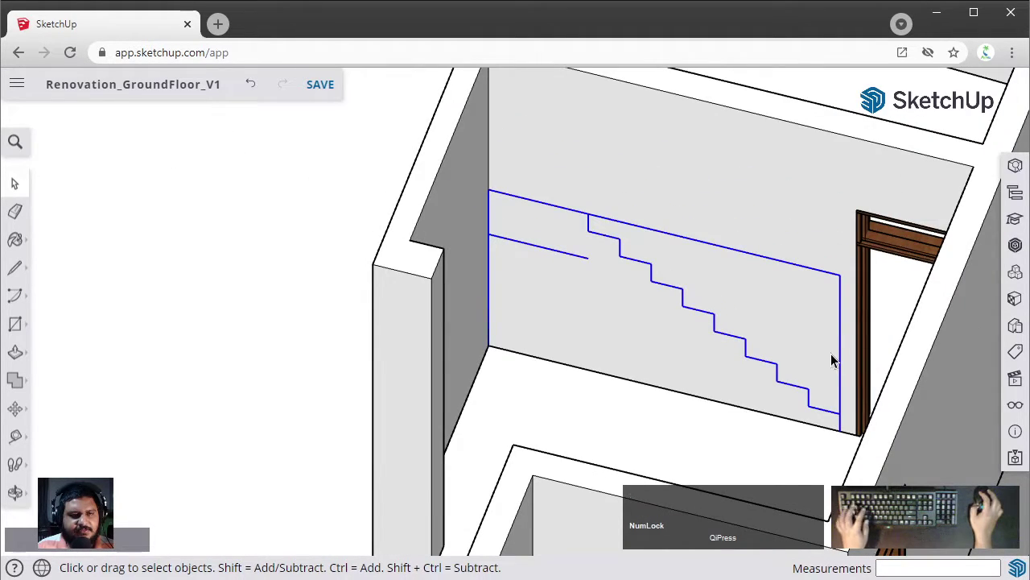
{"action": "left_click", "coordinate": [767, 448]}
{"action": "scroll", "coordinate": [766, 448], "scroll_direction": "up", "scroll_amount": 2}
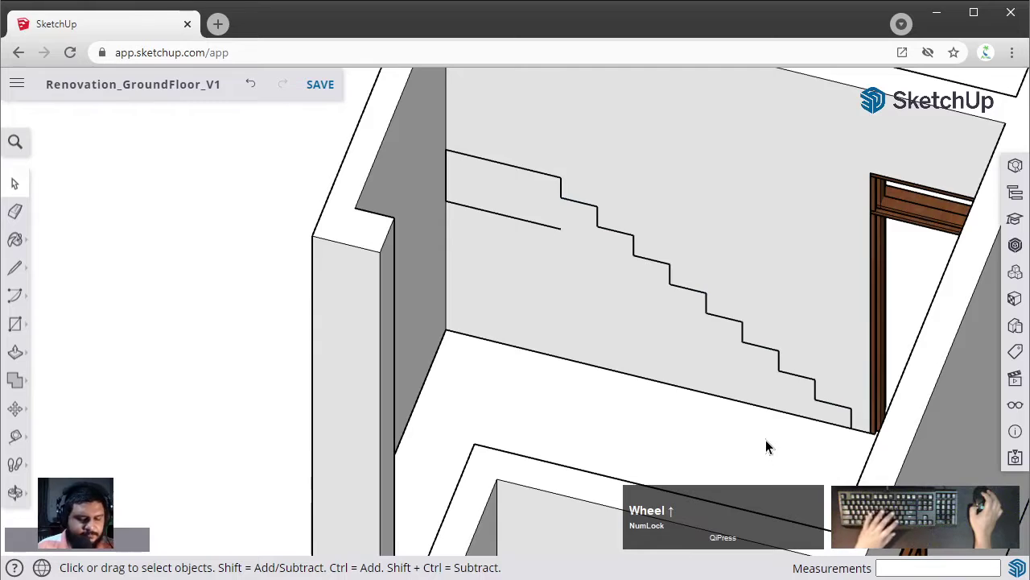
- Draw a line along the wall's floor edge from the first riser's base to directly below the third riser
{"action": "key", "text": "l"}
{"action": "scroll", "coordinate": [766, 448], "scroll_direction": "up", "scroll_amount": 2}
{"action": "left_click", "coordinate": [868, 424]}
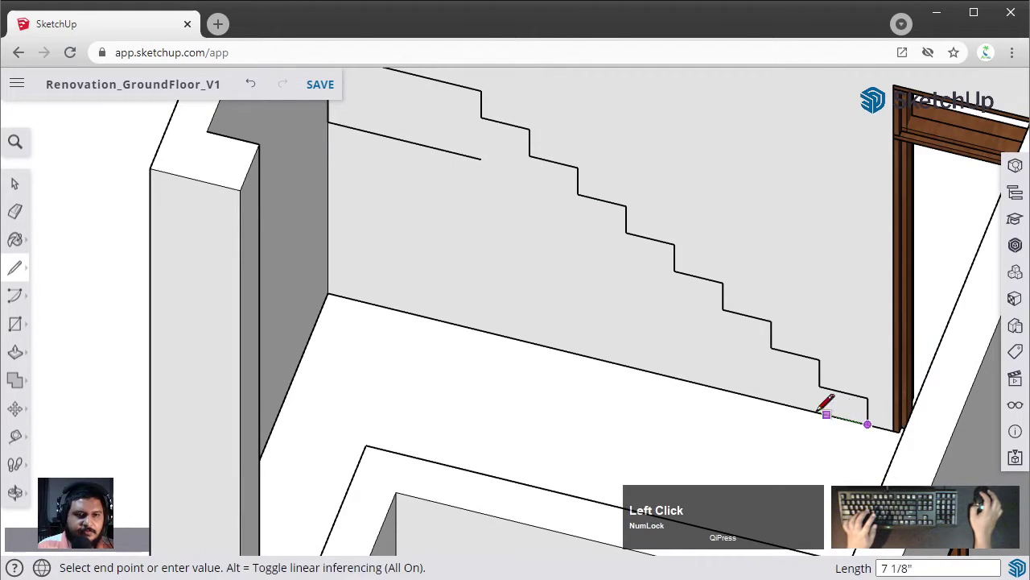
{"action": "left_click", "coordinate": [774, 402]}
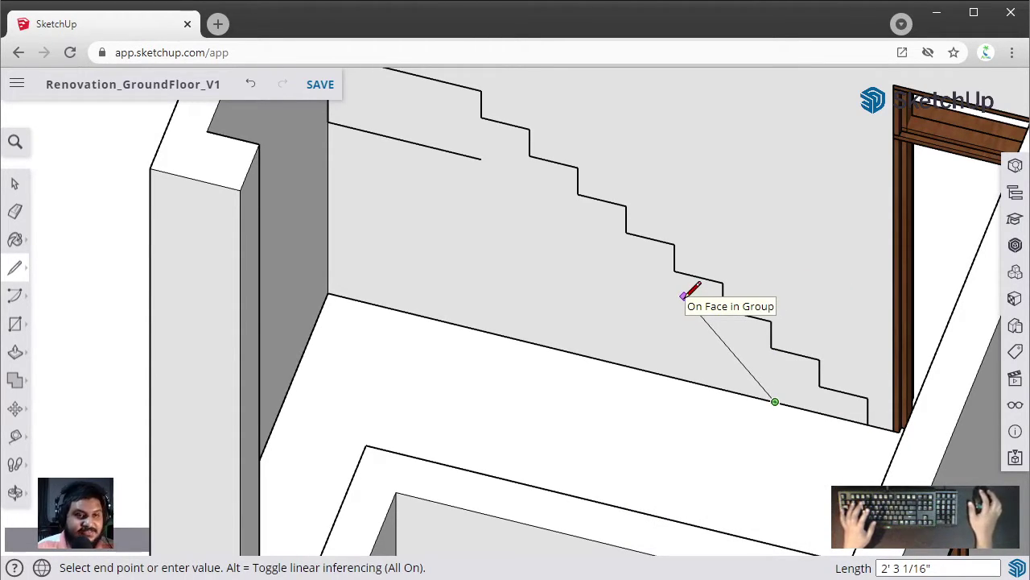
{"action": "key", "text": "space"}
- Draw a diagonal line through the inner step corners, from the second riser's foot to the topmost riser's foot
{"action": "key", "text": "l"}
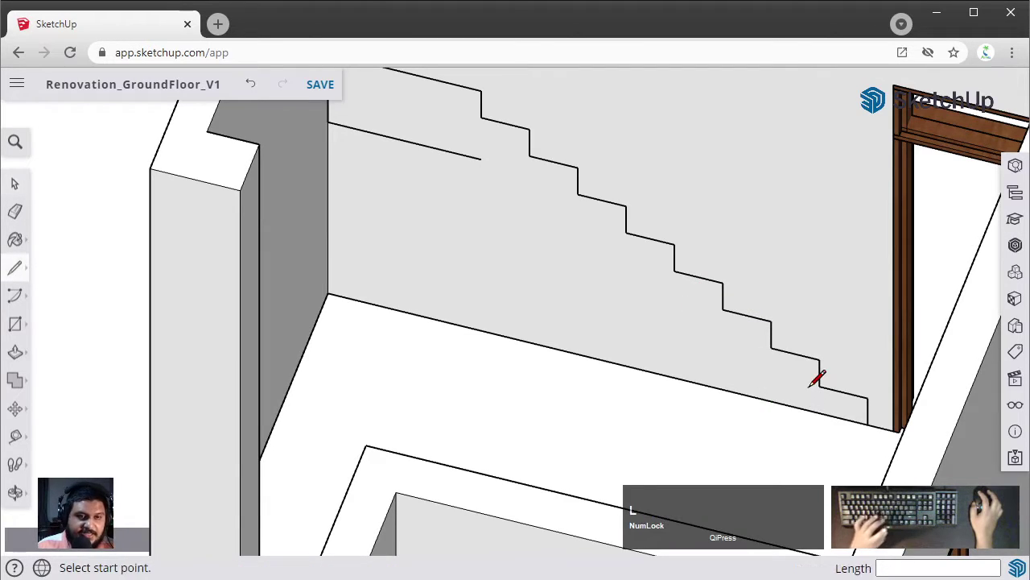
{"action": "left_click", "coordinate": [819, 386]}
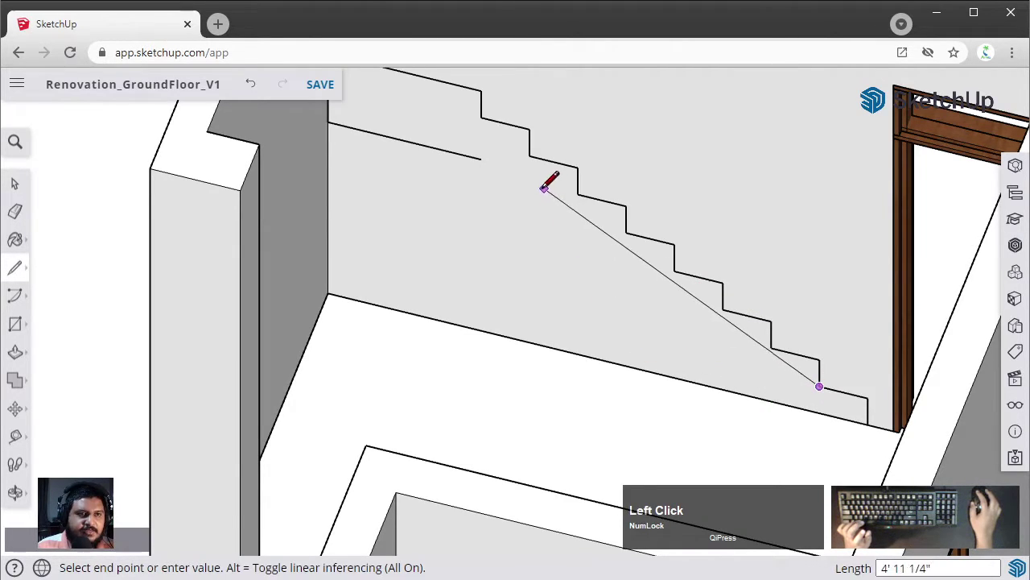
{"action": "left_click", "coordinate": [483, 119]}
{"action": "key", "text": "space"}
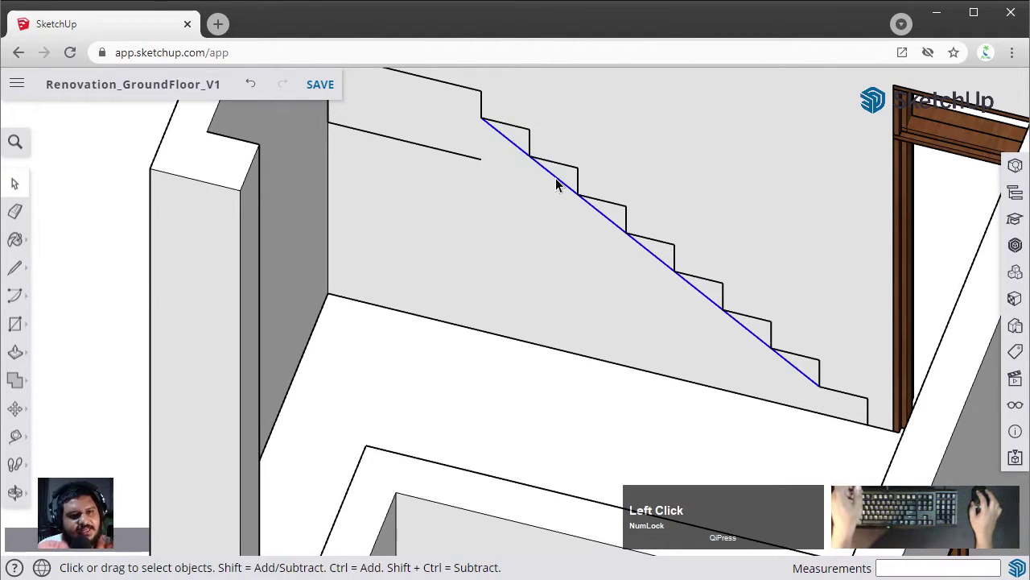
- Move the diagonal line by its lower end onto the inner end of the floor line below the third riser
{"action": "key", "text": "m"}
{"action": "left_click", "coordinate": [816, 383]}
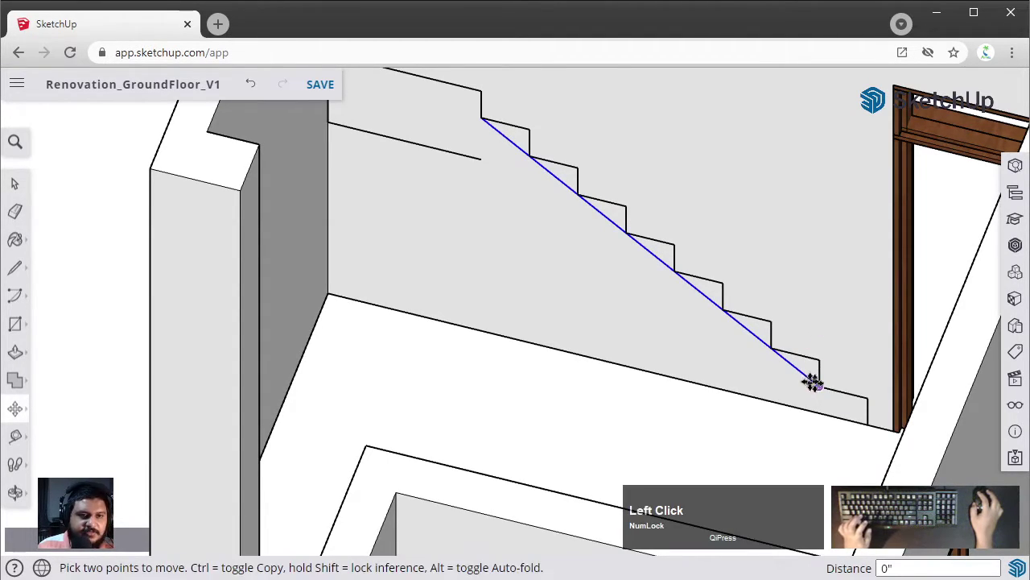
{"action": "left_click", "coordinate": [773, 400]}
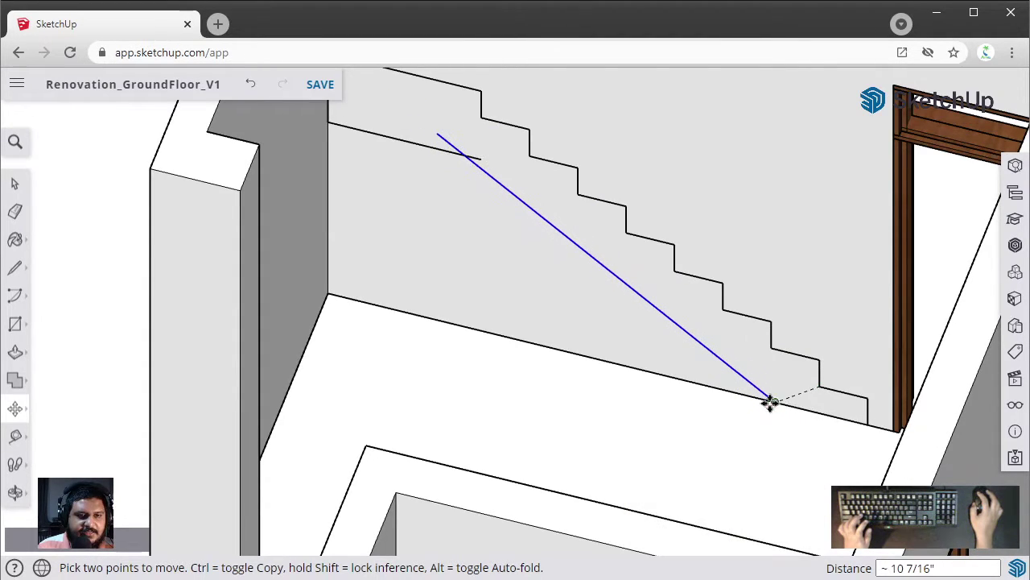
{"action": "key", "text": "space"}
- Explode the stair profile group back into loose edges
{"action": "left_click", "coordinate": [587, 255]}
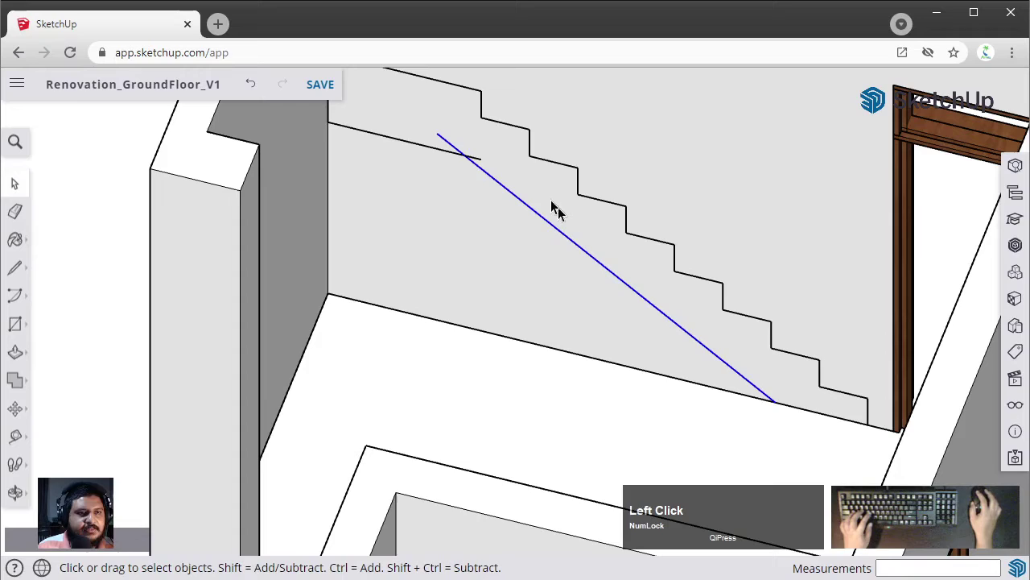
{"action": "left_click", "coordinate": [441, 145]}
{"action": "left_click", "coordinate": [445, 147]}
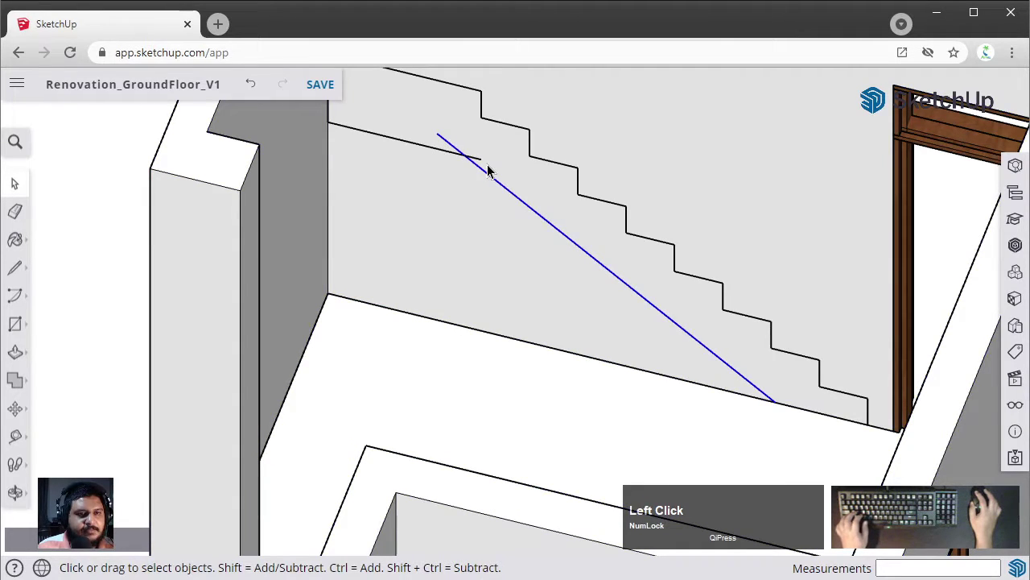
{"action": "left_click", "coordinate": [792, 357]}
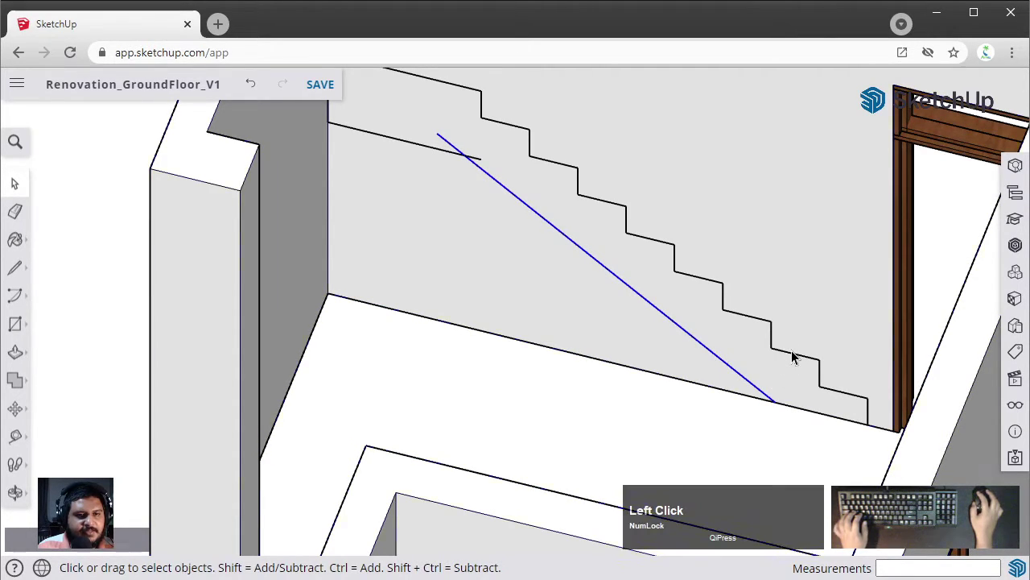
{"action": "left_click", "coordinate": [793, 358]}
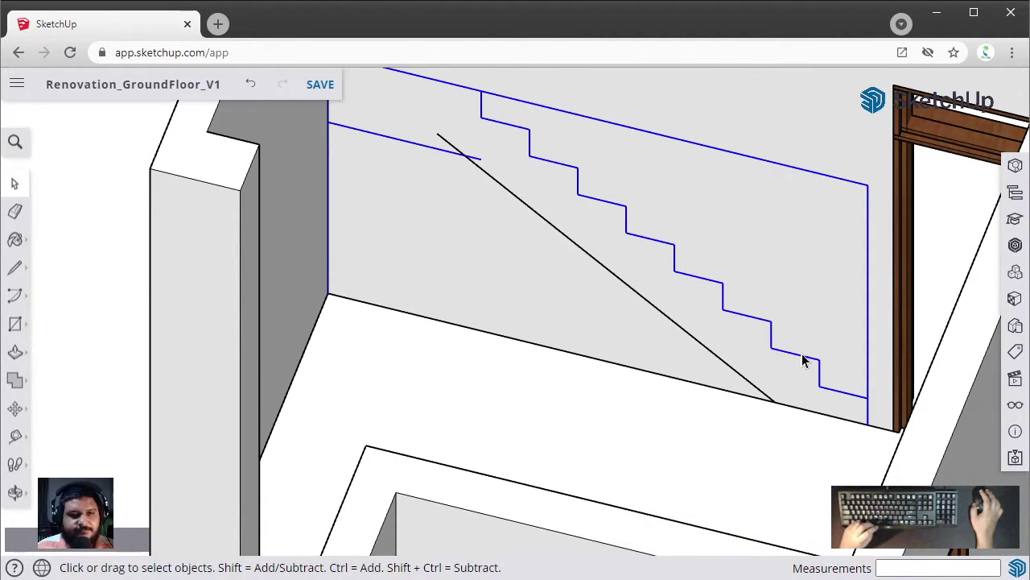
{"action": "right_click", "coordinate": [803, 359]}
{"action": "left_click", "coordinate": [876, 338]}
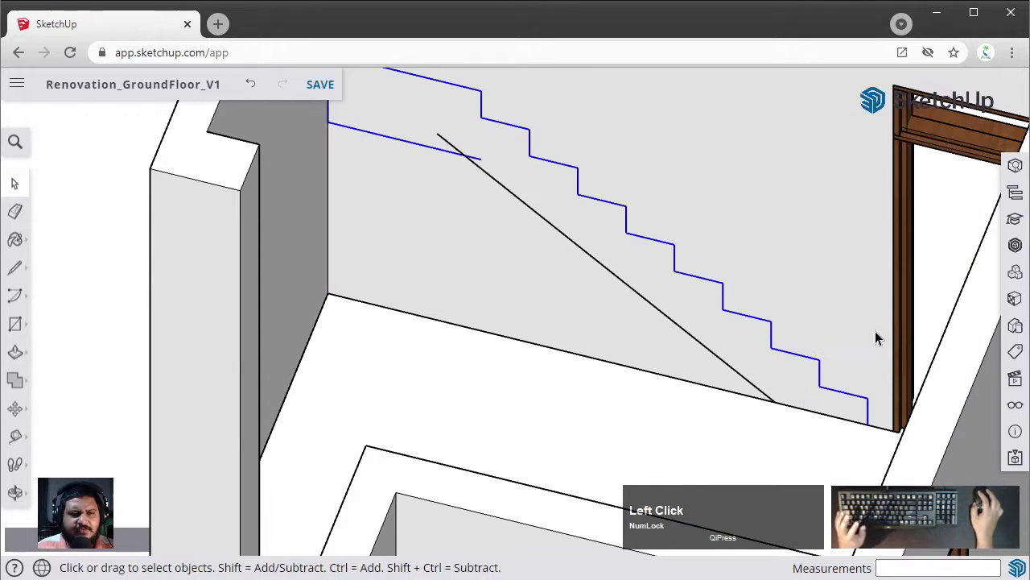
- Delete the landing underside line and the diagonal line's overhanging ends beyond the point where they cross
{"action": "key", "text": "space"}
{"action": "left_click", "coordinate": [451, 144]}
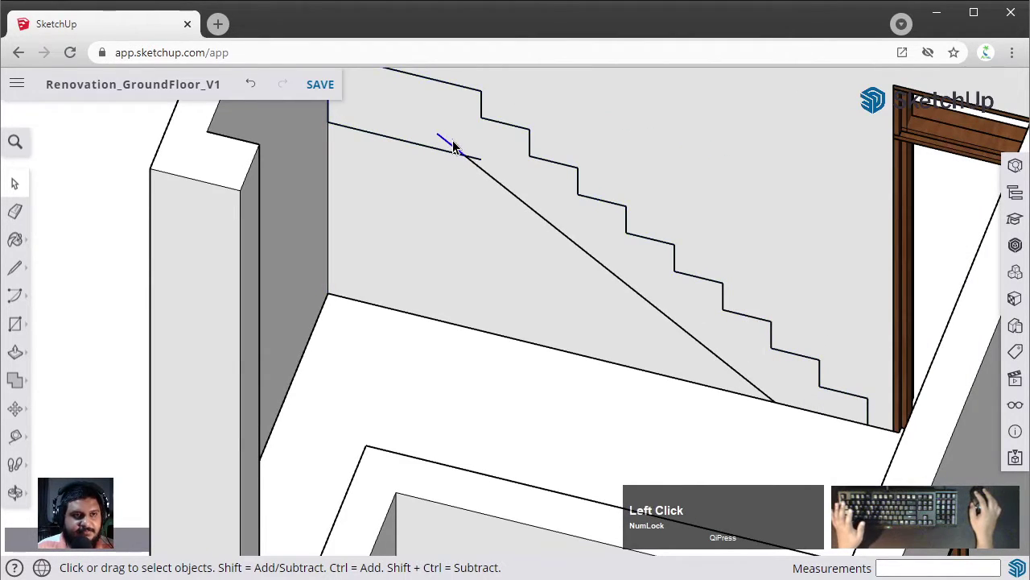
{"action": "scroll", "coordinate": [454, 148], "scroll_direction": "up", "scroll_amount": 6}
{"action": "middle_click", "coordinate": [425, 143], "text": "shift"}
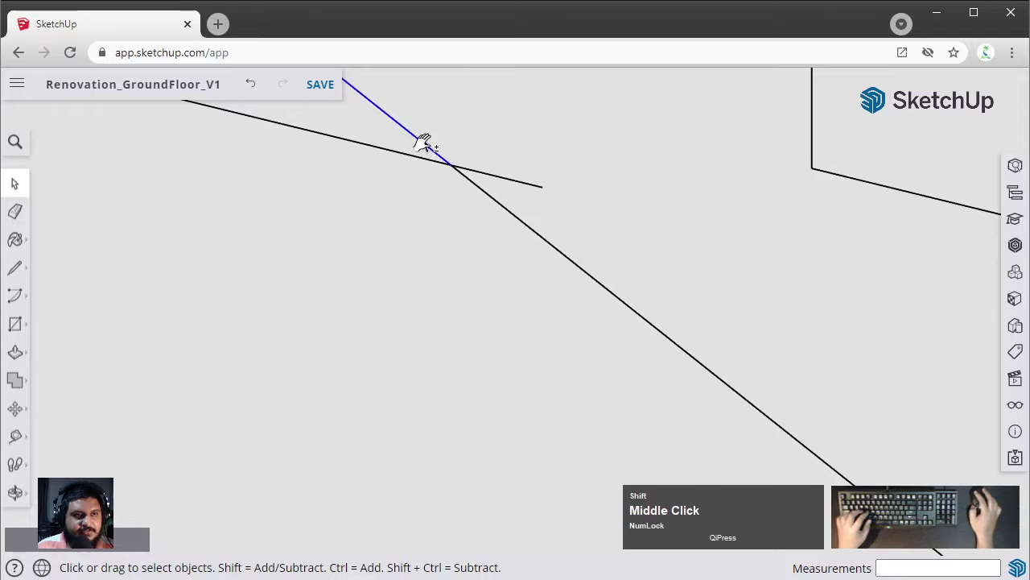
{"action": "middle_click_drag", "start_coordinate": [425, 143], "coordinate": [557, 271], "text": "shift"}
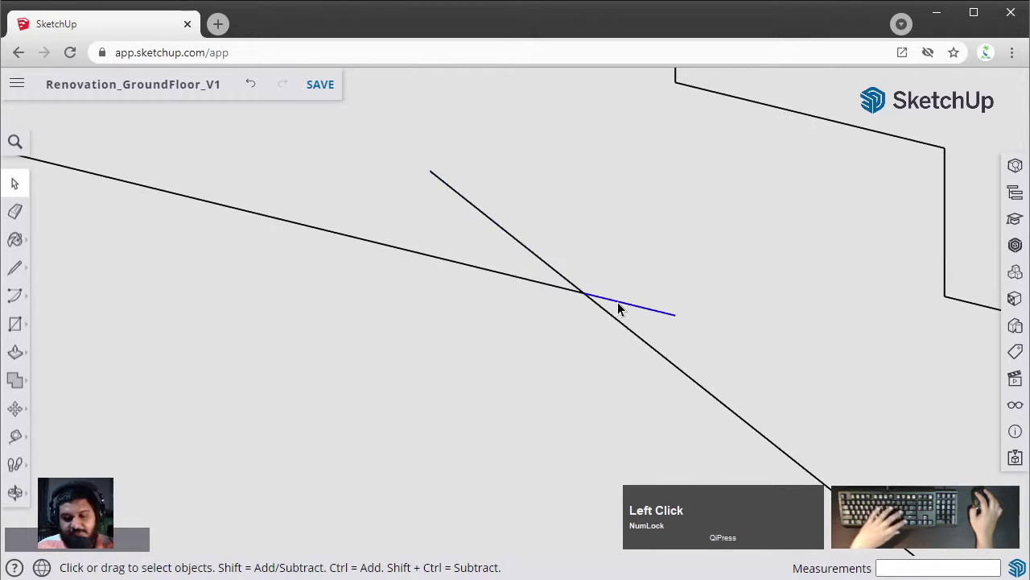
{"action": "key", "text": "Delete"}
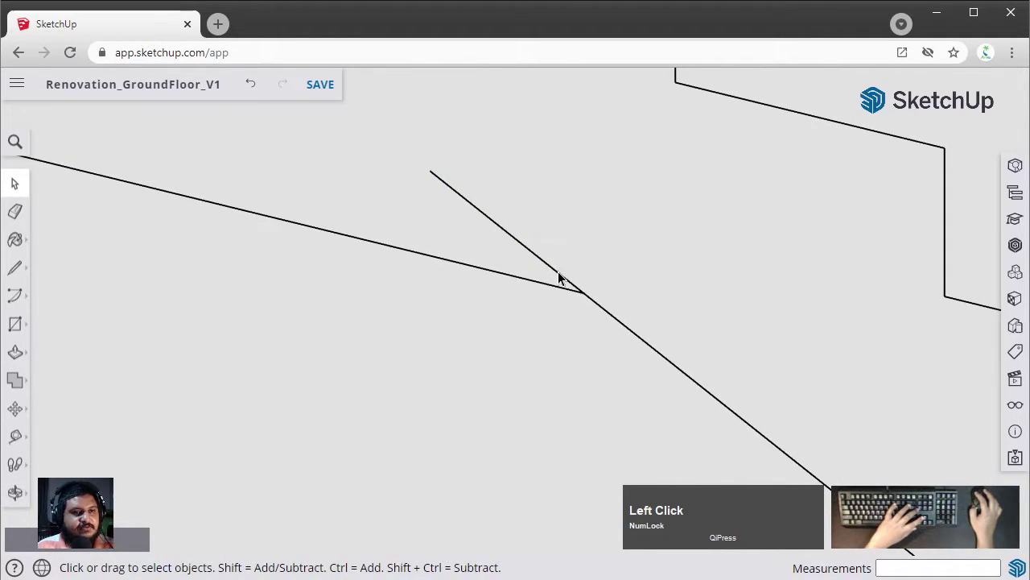
{"action": "left_click", "coordinate": [558, 273]}
{"action": "key", "text": "Delete"}
- Erase the first tread edge below the landing and redraw it between the adjoining riser ends to close the stair profile into a face
{"action": "scroll", "coordinate": [568, 278], "scroll_direction": "down", "scroll_amount": 4}
{"action": "left_click", "coordinate": [609, 228]}
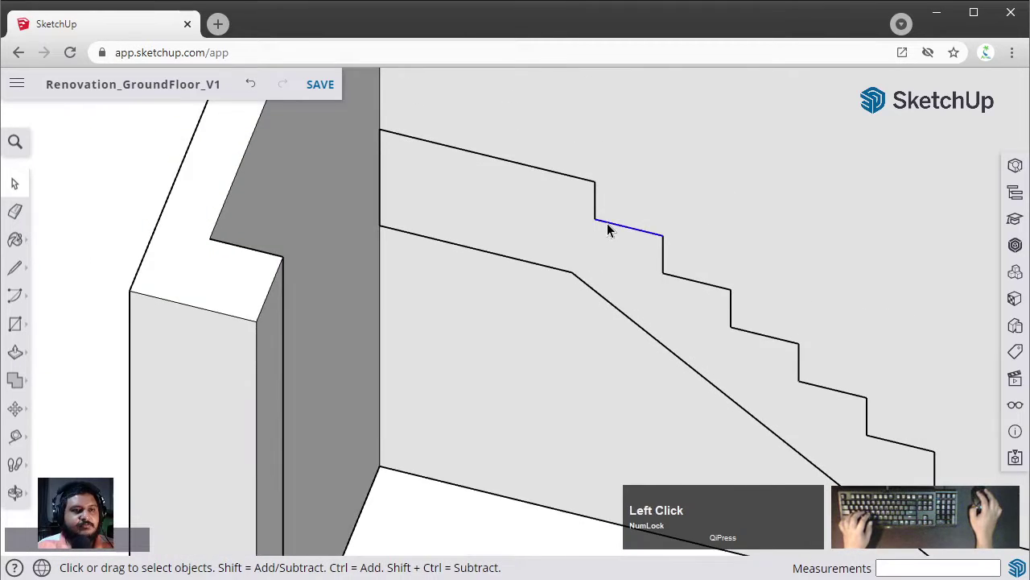
{"action": "scroll", "coordinate": [616, 228], "scroll_direction": "down", "scroll_amount": 3}
{"action": "middle_click_drag", "start_coordinate": [618, 228], "coordinate": [873, 355]}
{"action": "scroll", "coordinate": [695, 186], "scroll_direction": "up", "scroll_amount": 3}
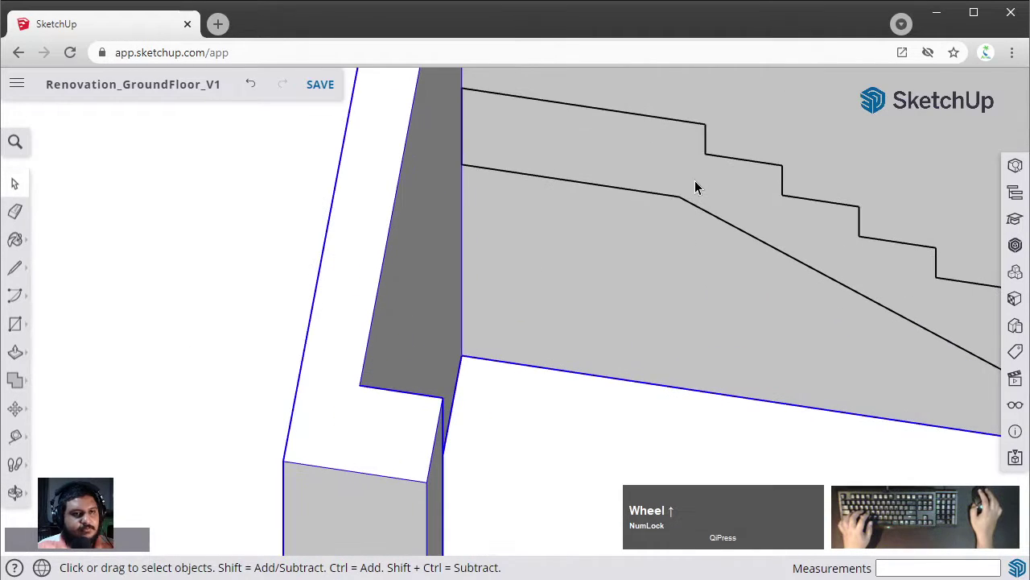
{"action": "middle_click_drag", "start_coordinate": [695, 186], "coordinate": [705, 205]}
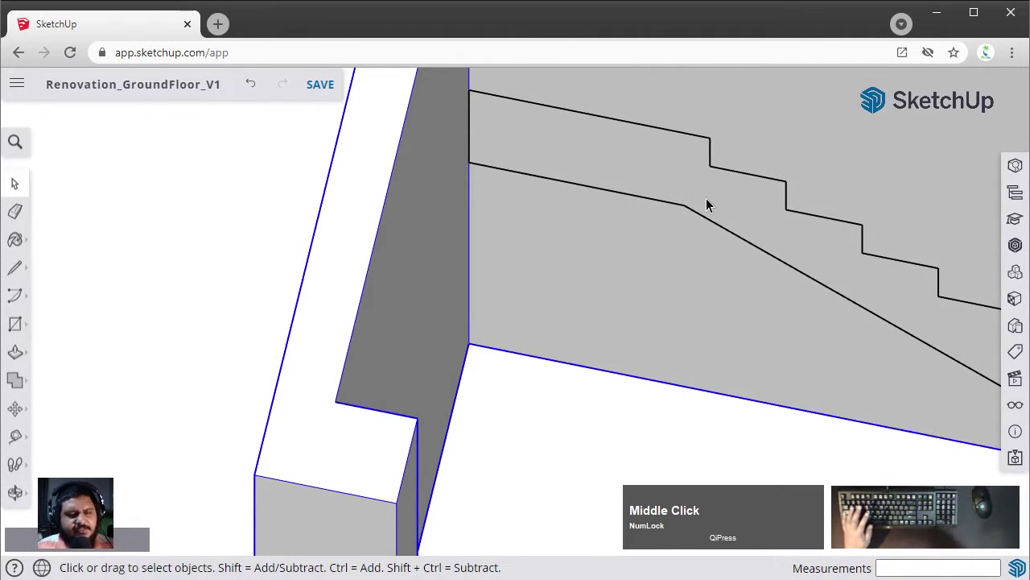
{"action": "left_click", "coordinate": [757, 175]}
{"action": "key", "text": "Delete"}
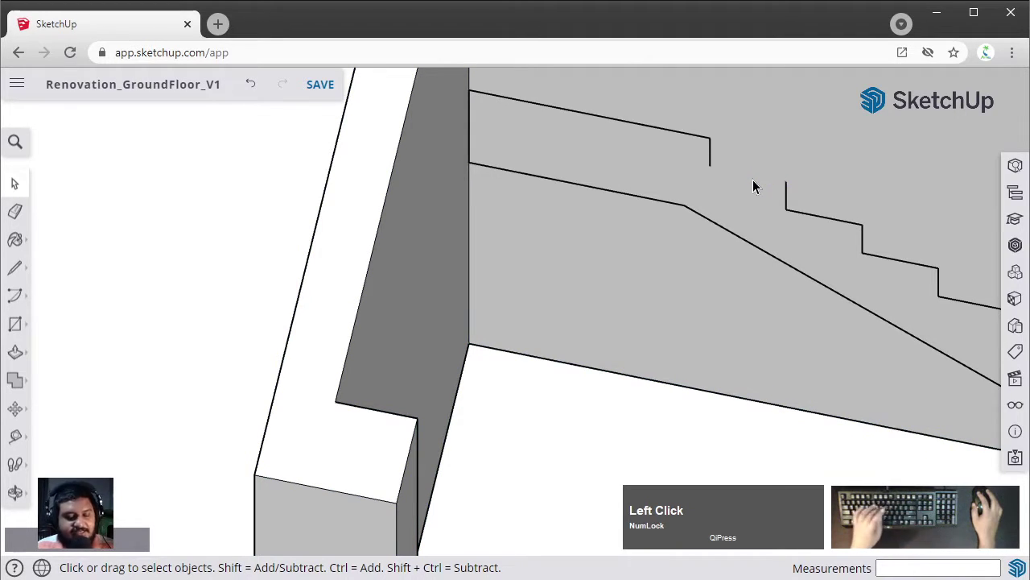
{"action": "key", "text": "l"}
{"action": "left_click", "coordinate": [709, 166]}
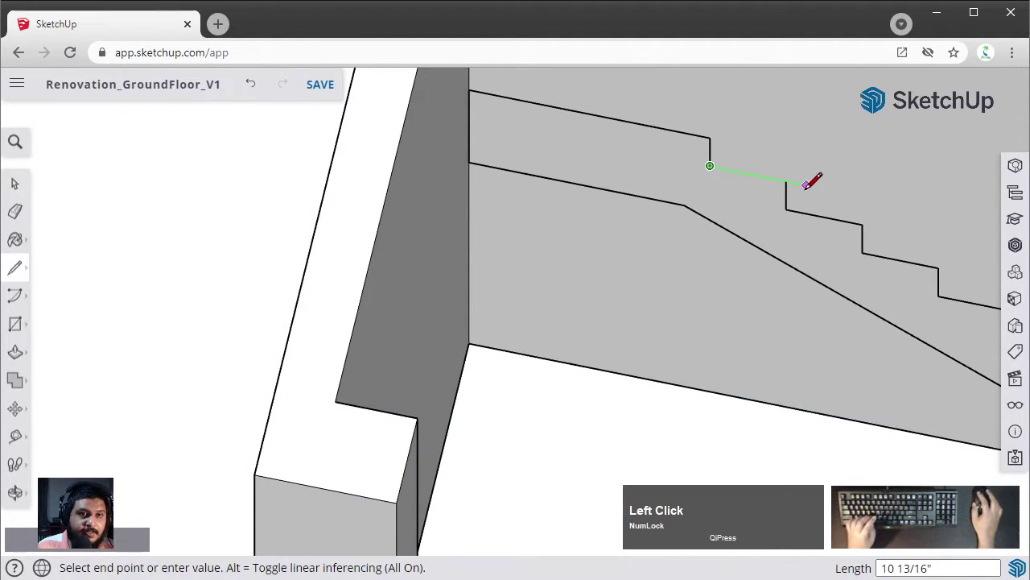
{"action": "left_click", "coordinate": [786, 178]}
{"action": "key", "text": "space"}
- Group the stair profile face together with its boundary edges
{"action": "scroll", "coordinate": [855, 230], "scroll_direction": "down", "scroll_amount": 2}
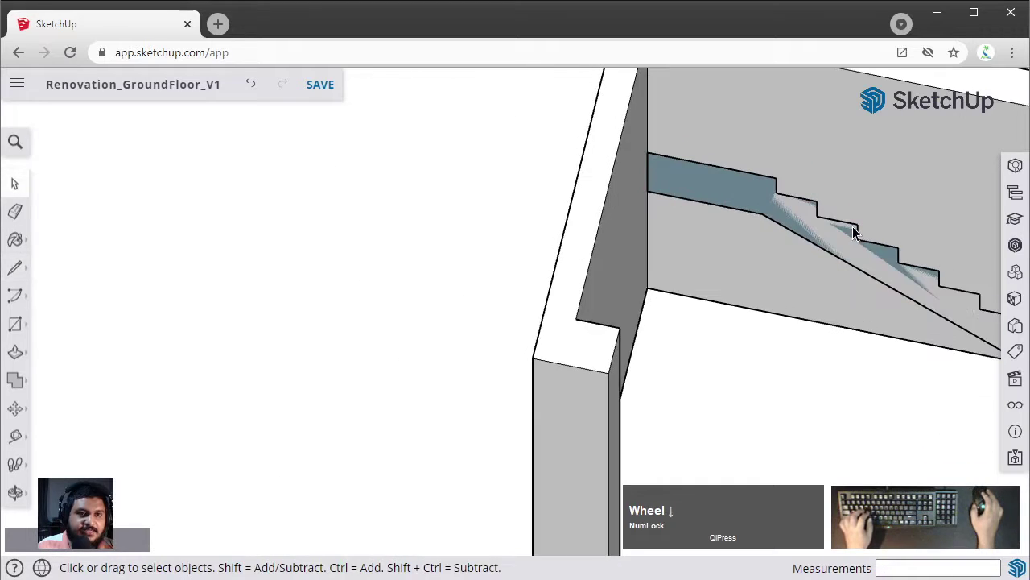
{"action": "middle_click_drag", "start_coordinate": [855, 230], "coordinate": [625, 88]}
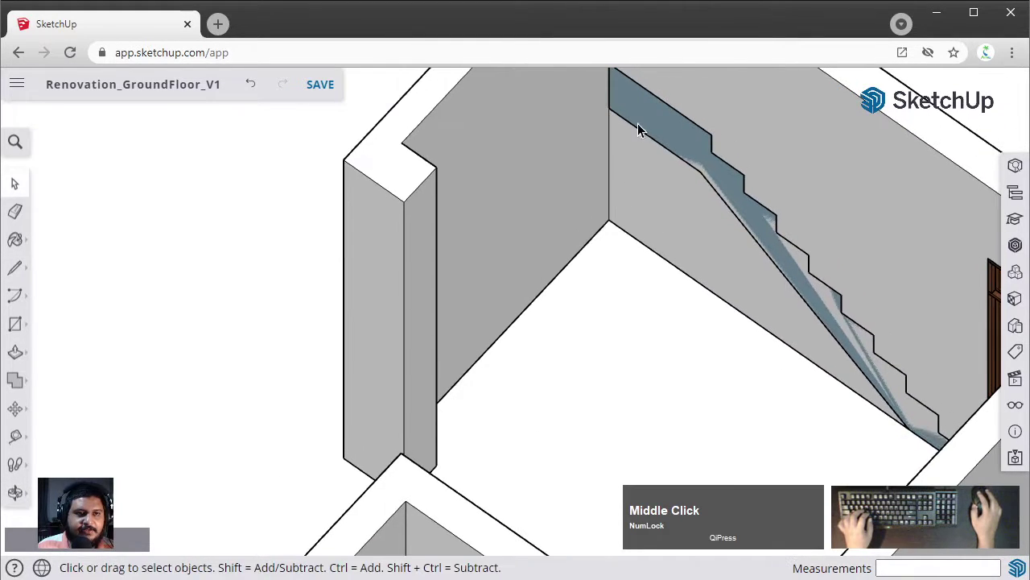
{"action": "middle_click_drag", "start_coordinate": [650, 129], "coordinate": [687, 246], "text": "shift"}
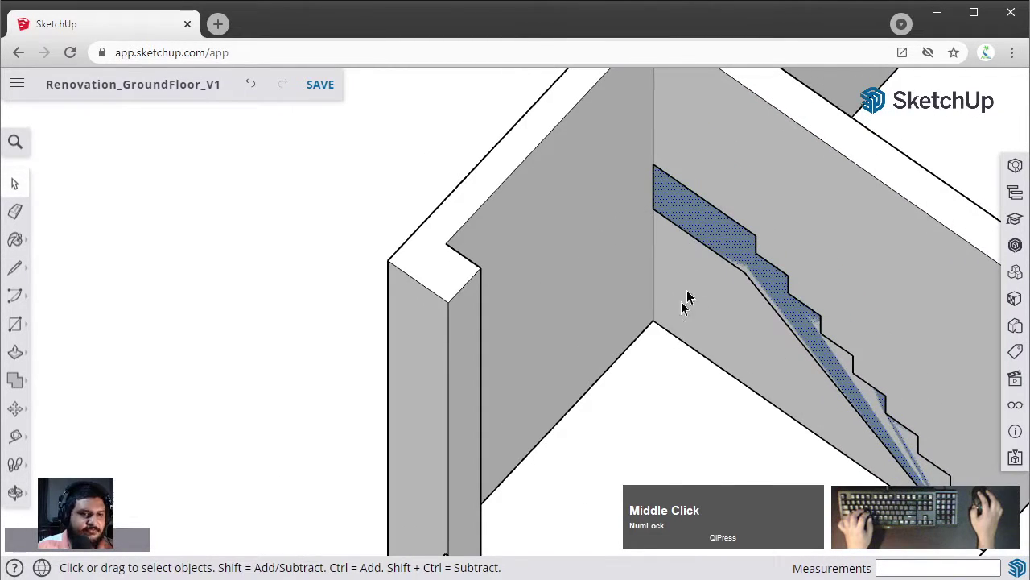
{"action": "right_click", "coordinate": [718, 239]}
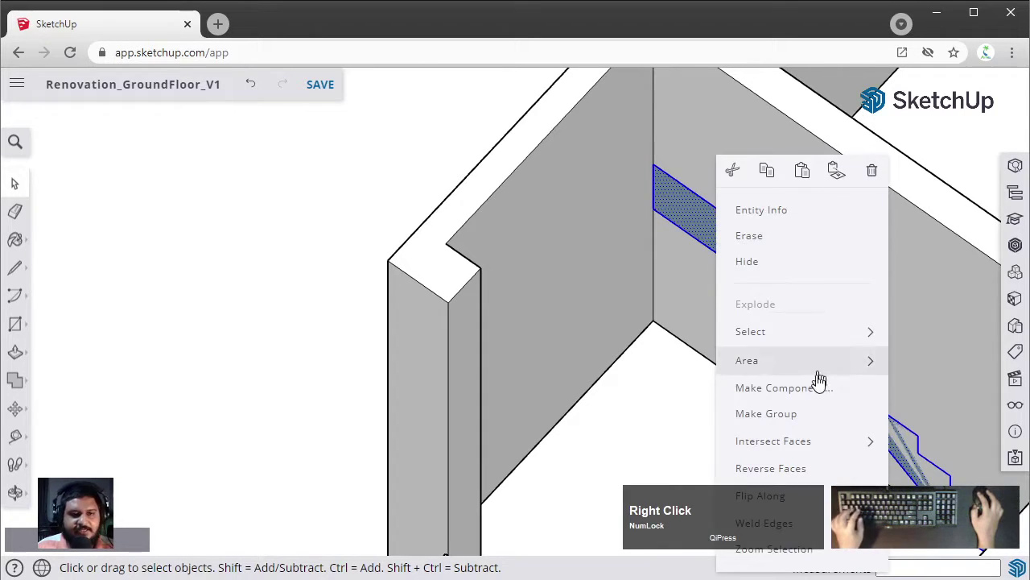
{"action": "left_click", "coordinate": [797, 415]}
{"action": "left_click", "coordinate": [643, 403]}
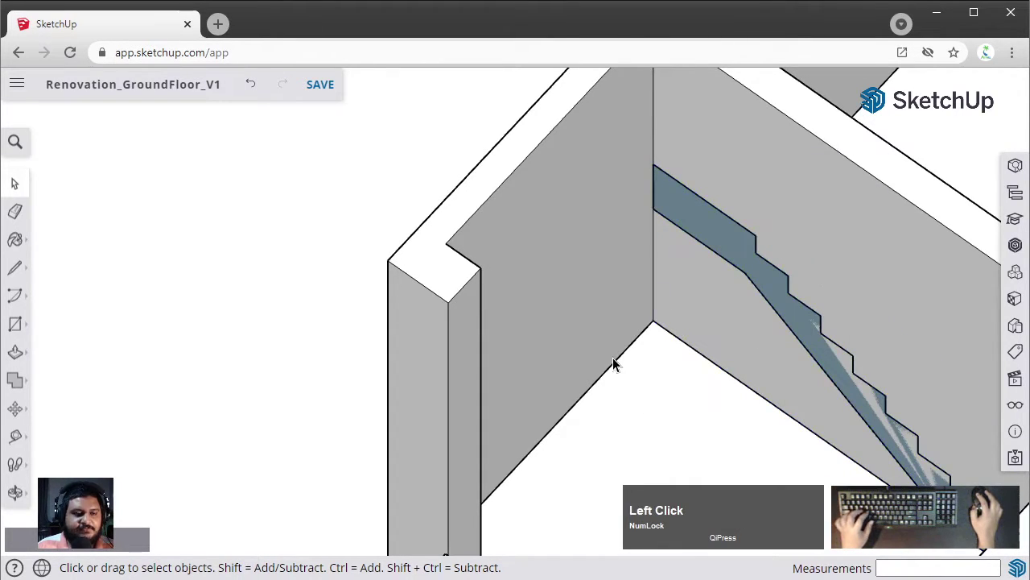
- Draw a vertical line on the end wall beside the landing, from the midpoint of its floor edge up to its upper edge
{"action": "key", "text": "l"}
{"action": "left_click", "coordinate": [549, 430]}
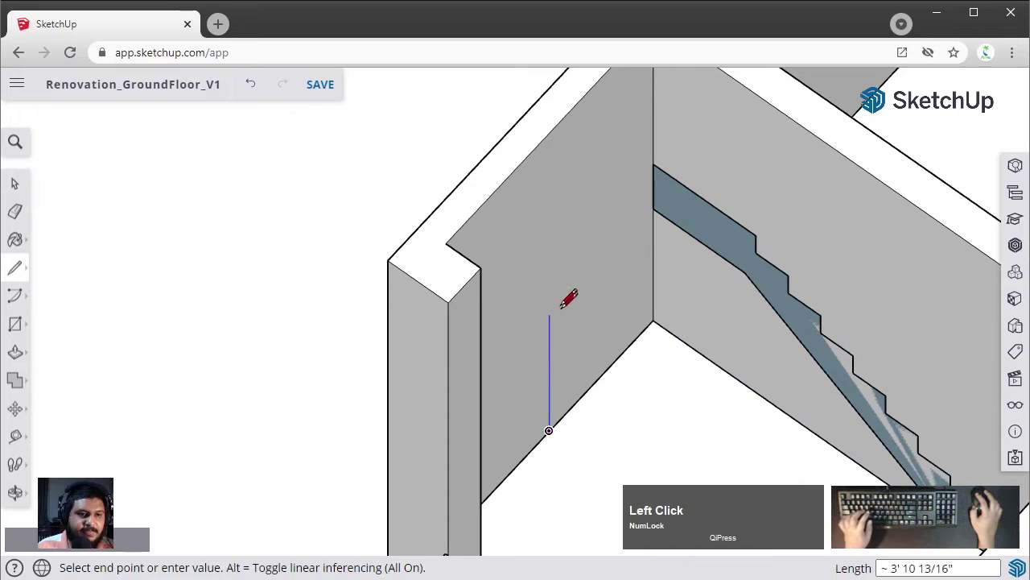
{"action": "mouse_move", "coordinate": [568, 295]}
{"action": "middle_mouse_down"}
{"action": "mouse_move", "coordinate": [405, 329]}
{"action": "mouse_move", "coordinate": [405, 343]}
{"action": "mouse_move", "coordinate": [338, 324]}
{"action": "mouse_move", "coordinate": [542, 347]}
{"action": "mouse_move", "coordinate": [379, 379]}
{"action": "mouse_move", "coordinate": [511, 330]}
{"action": "middle_mouse_up"}
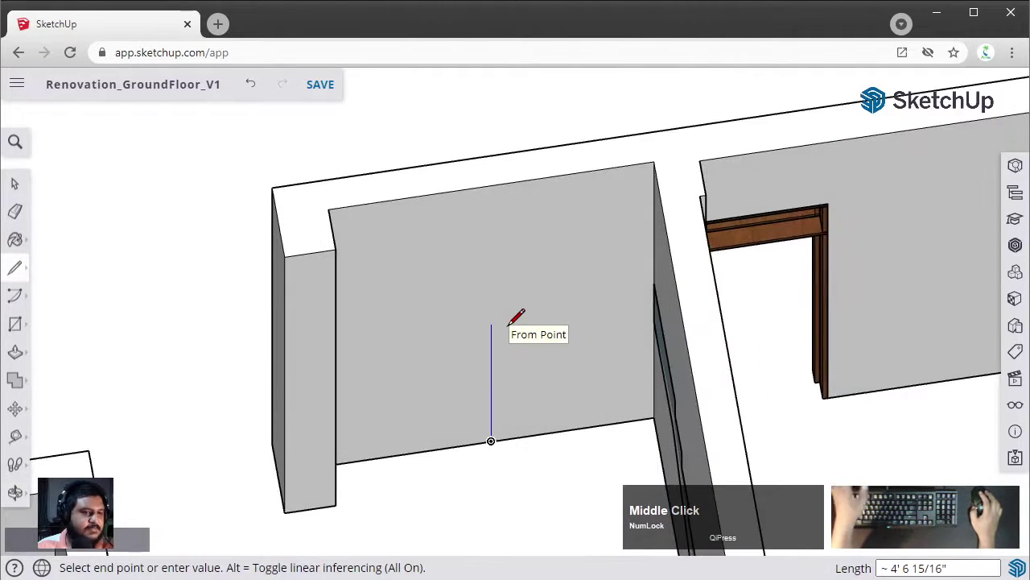
{"action": "left_click", "coordinate": [492, 192]}
{"action": "key", "text": "space"}
- Inside the stair group, extrude the profile face with Push/Pull out to the vertical line on the end wall
{"action": "mouse_move", "coordinate": [494, 195]}
{"action": "middle_mouse_down"}
{"action": "mouse_move", "coordinate": [646, 231]}
{"action": "mouse_move", "coordinate": [546, 283]}
{"action": "middle_mouse_up"}
{"action": "left_click", "coordinate": [681, 293]}
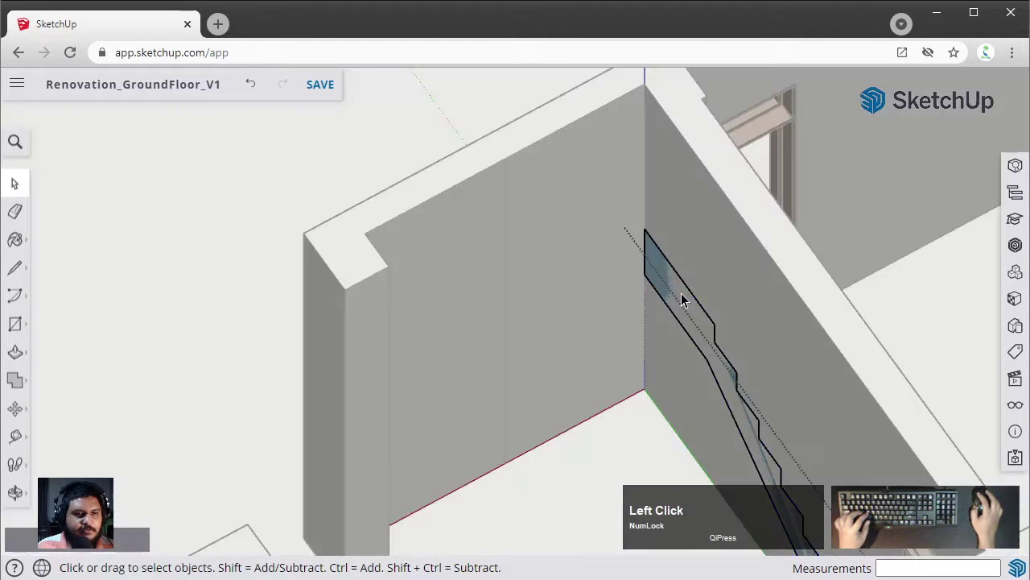
{"action": "middle_click_drag", "start_coordinate": [681, 293], "coordinate": [710, 252]}
{"action": "left_click", "coordinate": [723, 197]}
{"action": "key", "text": "p"}
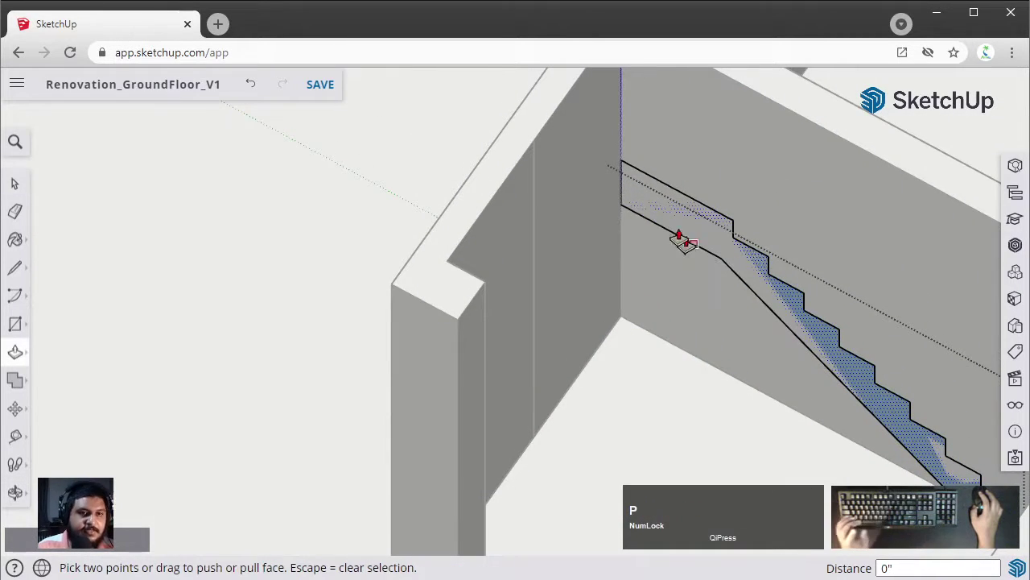
{"action": "left_click", "coordinate": [662, 211]}
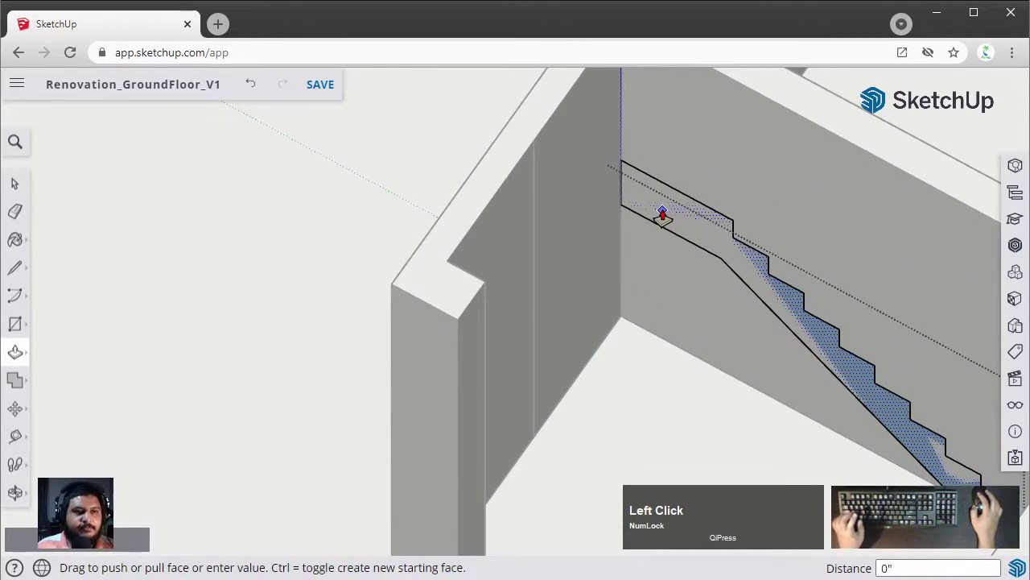
{"action": "left_click", "coordinate": [533, 254]}
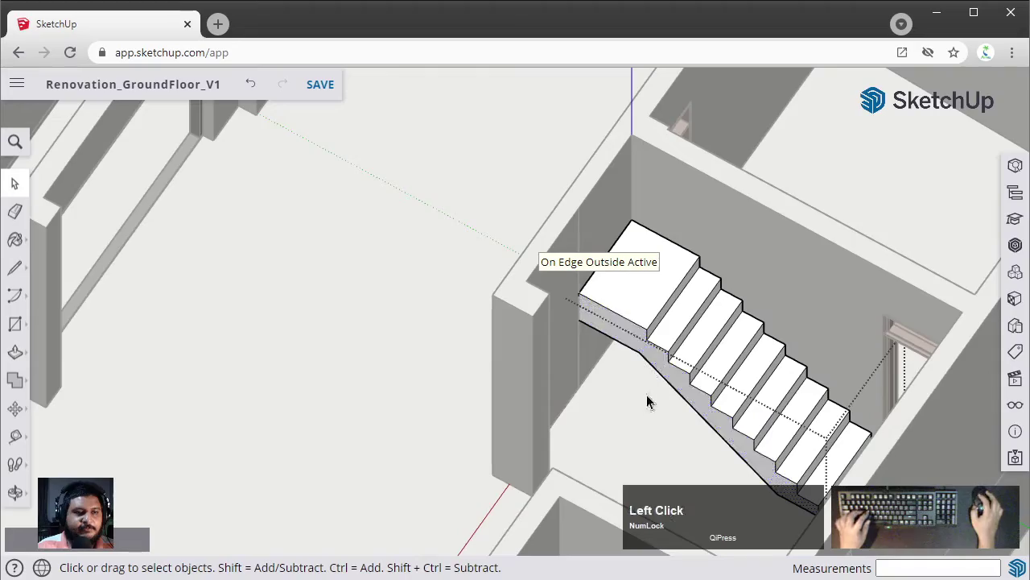
- Draw a diagonal line across the landing's upper face, from the wall corner to the outer corner at the first riser
{"action": "middle_click_drag", "start_coordinate": [646, 394], "coordinate": [713, 249]}
{"action": "scroll", "coordinate": [701, 215], "scroll_direction": "up", "scroll_amount": 3}
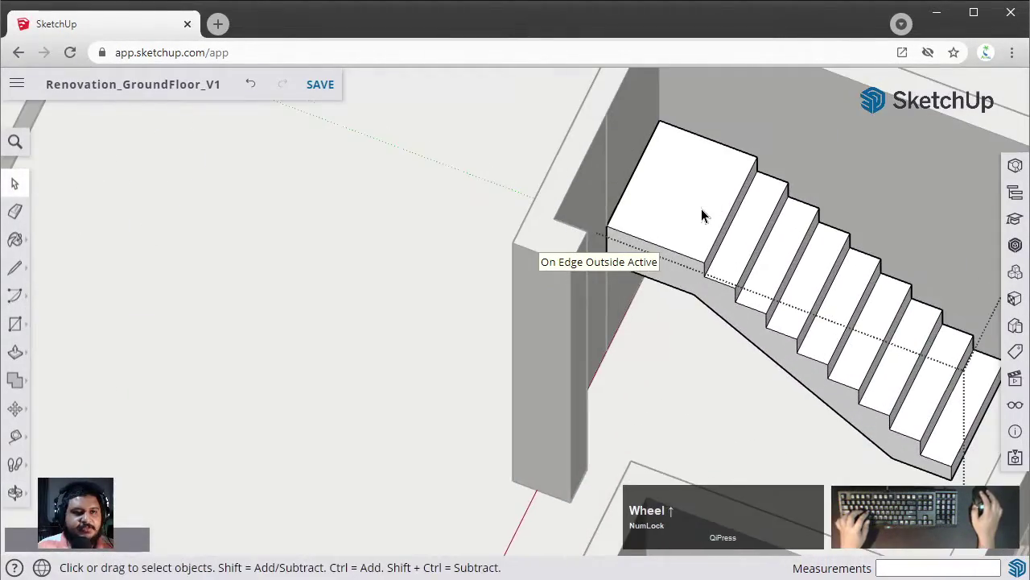
{"action": "middle_click_drag", "start_coordinate": [701, 208], "coordinate": [632, 268]}
{"action": "left_click", "coordinate": [632, 268]}
{"action": "key", "text": "l"}
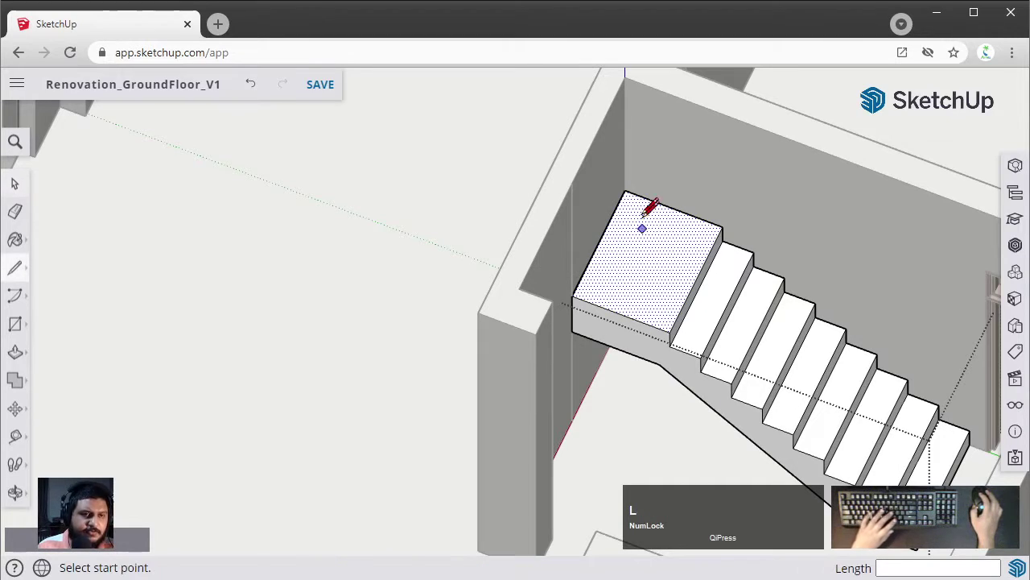
{"action": "left_click", "coordinate": [625, 190]}
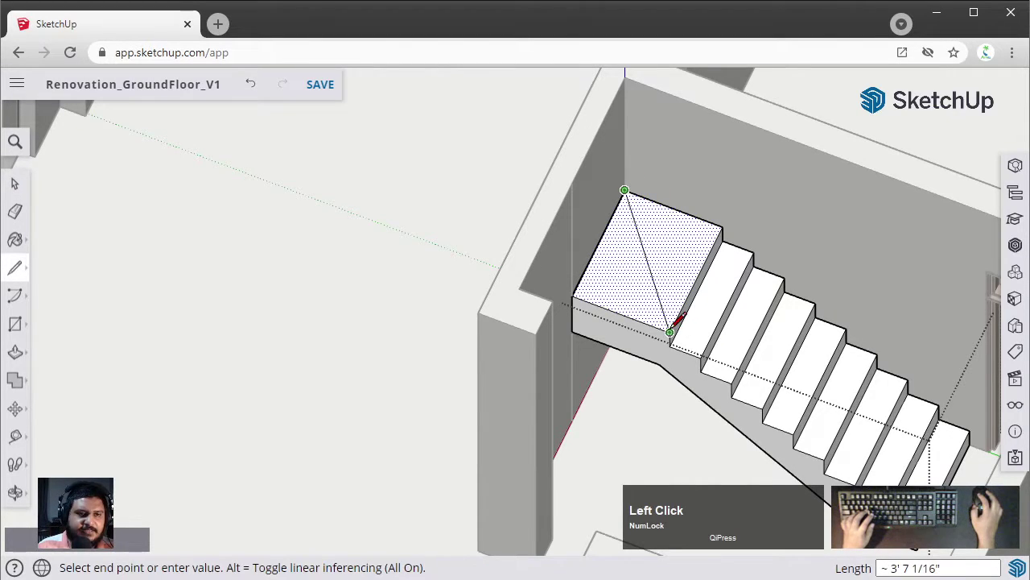
{"action": "left_click", "coordinate": [670, 331]}
{"action": "key", "text": "space"}
- Raise the landing's triangular half beside the end wall by 8.5" with Push/Pull
{"action": "key", "text": "p"}
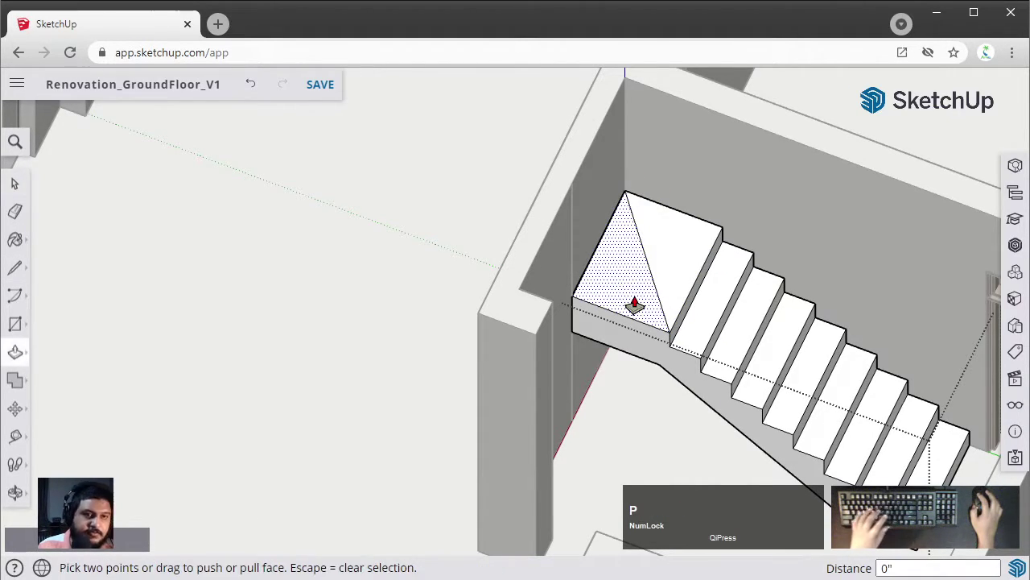
{"action": "left_click", "coordinate": [635, 299]}
{"action": "type", "text": "8.5"}
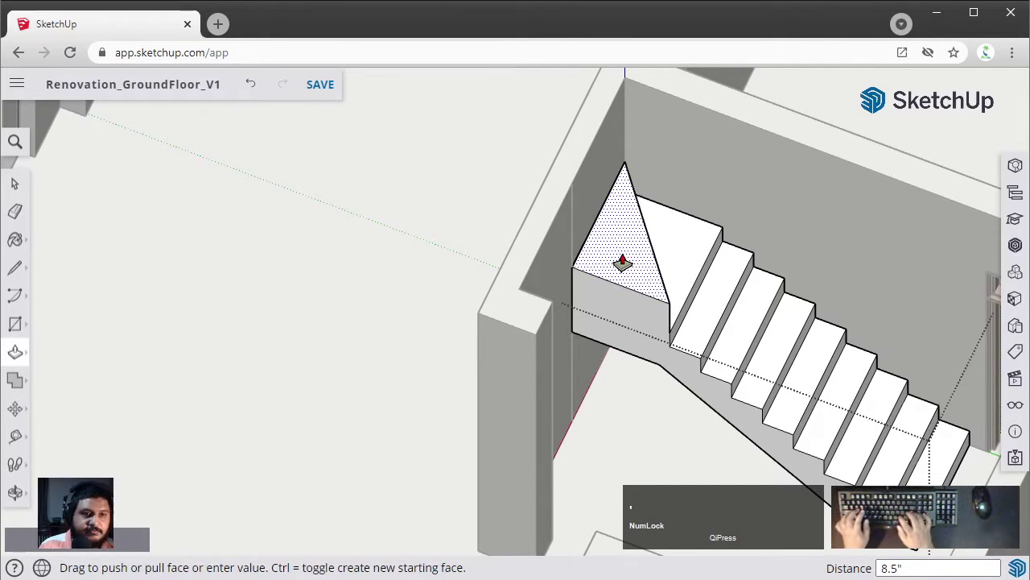
{"action": "key", "text": "Return"}
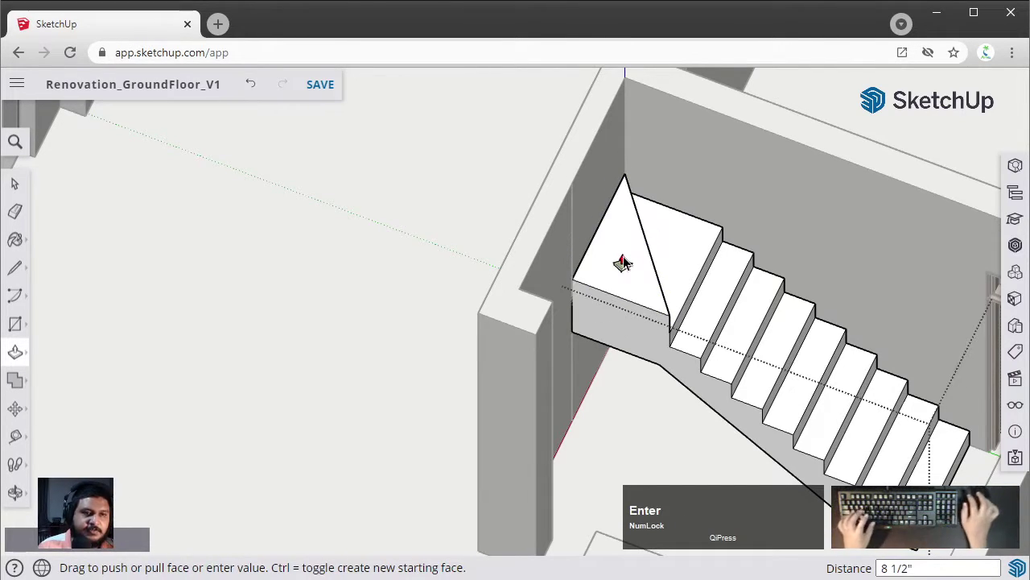
{"action": "key", "text": "space"}
- Delete the vertical guide line from the end wall beside the landing
{"action": "middle_click_drag", "start_coordinate": [861, 335], "coordinate": [588, 299]}
{"action": "scroll", "coordinate": [595, 304], "scroll_direction": "down", "scroll_amount": 3}
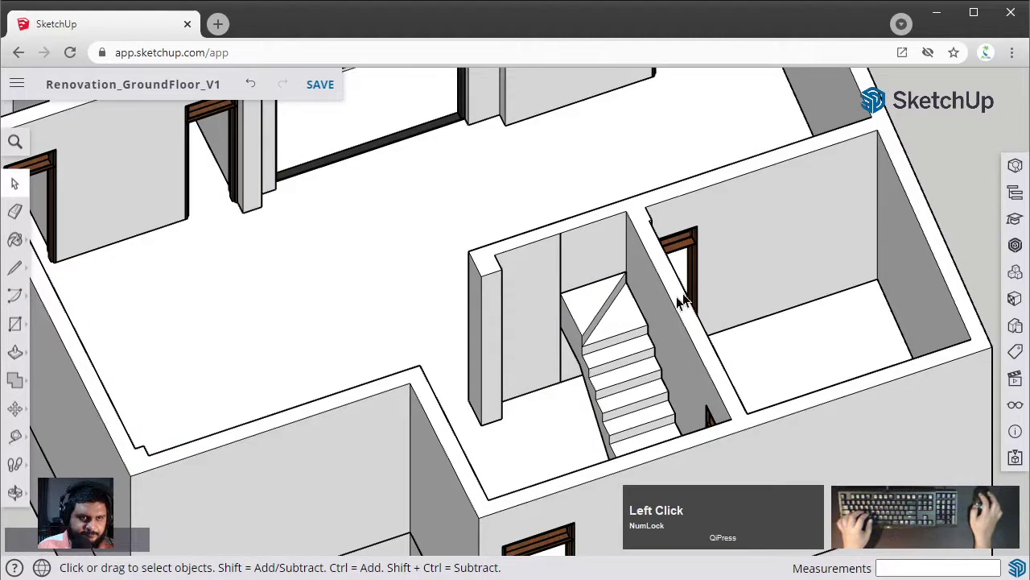
{"action": "middle_click_drag", "start_coordinate": [644, 322], "coordinate": [674, 315]}
{"action": "scroll", "coordinate": [555, 324], "scroll_direction": "up", "scroll_amount": 3}
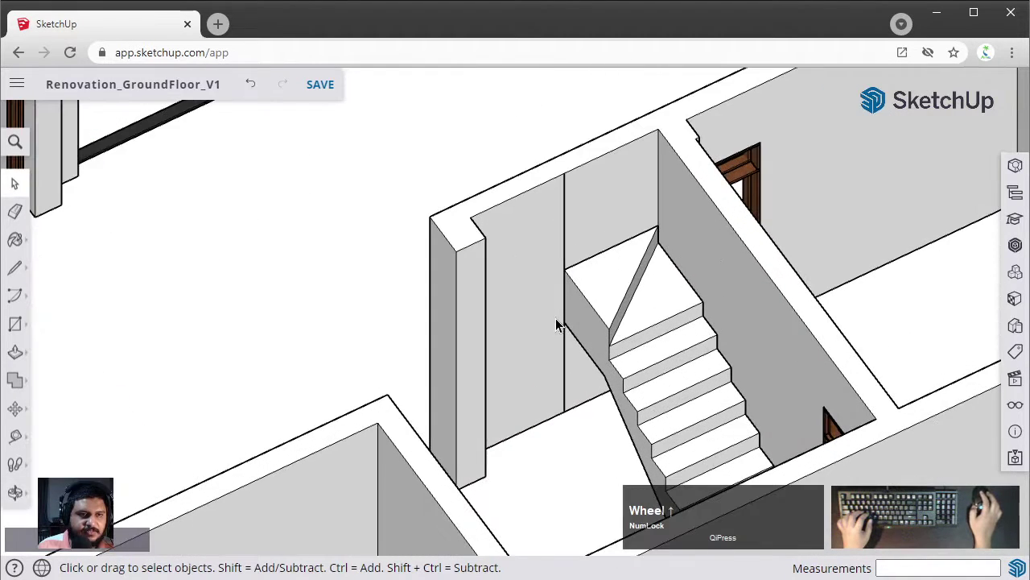
{"action": "scroll", "coordinate": [566, 235], "scroll_direction": "down", "scroll_amount": 2}
{"action": "middle_click_drag", "start_coordinate": [568, 233], "coordinate": [621, 257]}
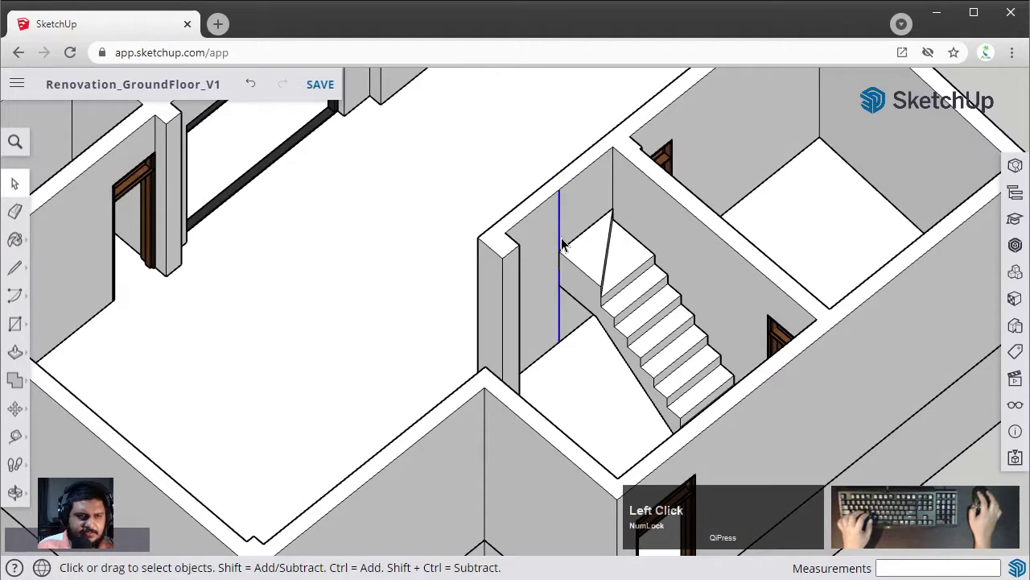
{"action": "scroll", "coordinate": [608, 231], "scroll_direction": "up", "scroll_amount": 2}
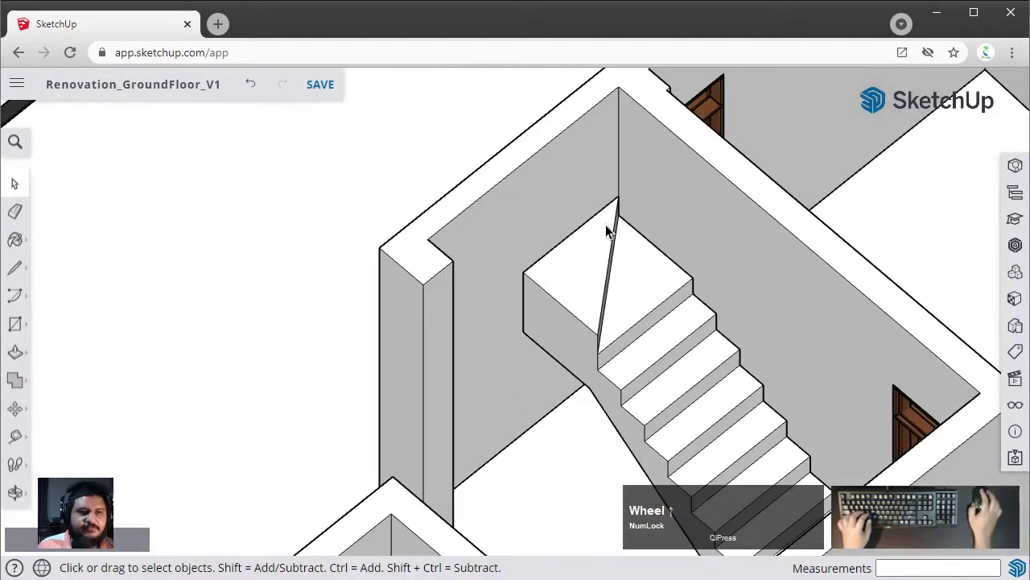
- Open the stair group and copy the stepped tread-and-riser edges along the outer side of the lower flight
{"action": "middle_click_drag", "start_coordinate": [608, 231], "coordinate": [664, 159]}
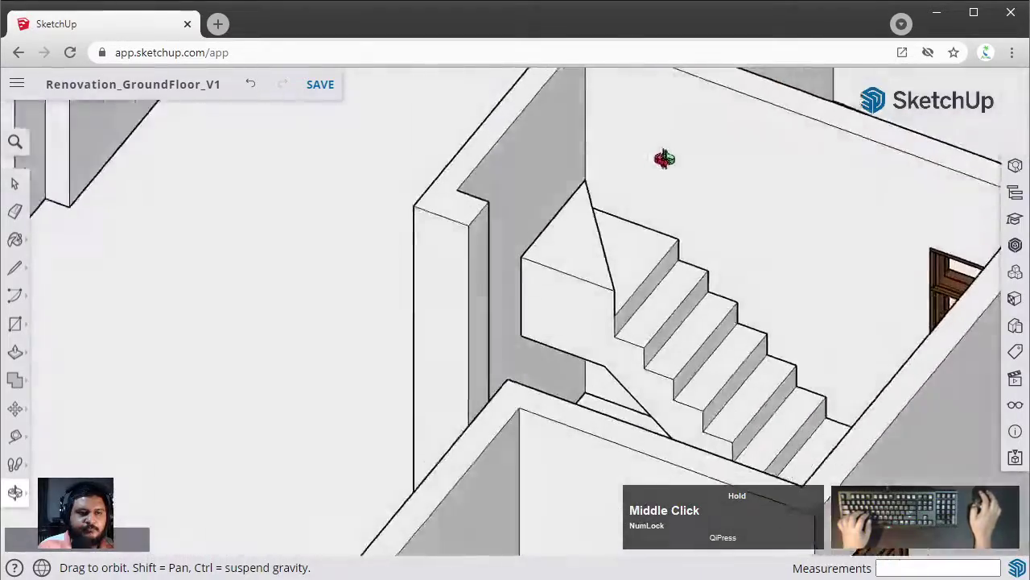
{"action": "scroll", "coordinate": [780, 223], "scroll_direction": "down", "scroll_amount": 3}
{"action": "left_click", "coordinate": [735, 295]}
{"action": "middle_click_drag", "start_coordinate": [736, 295], "coordinate": [632, 301]}
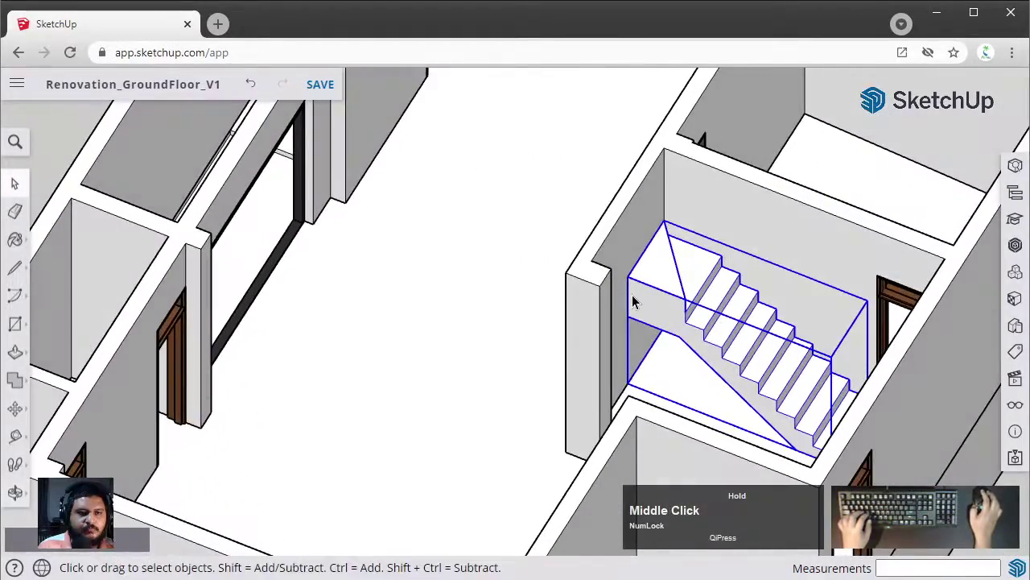
{"action": "scroll", "coordinate": [670, 302], "scroll_direction": "up", "scroll_amount": 2}
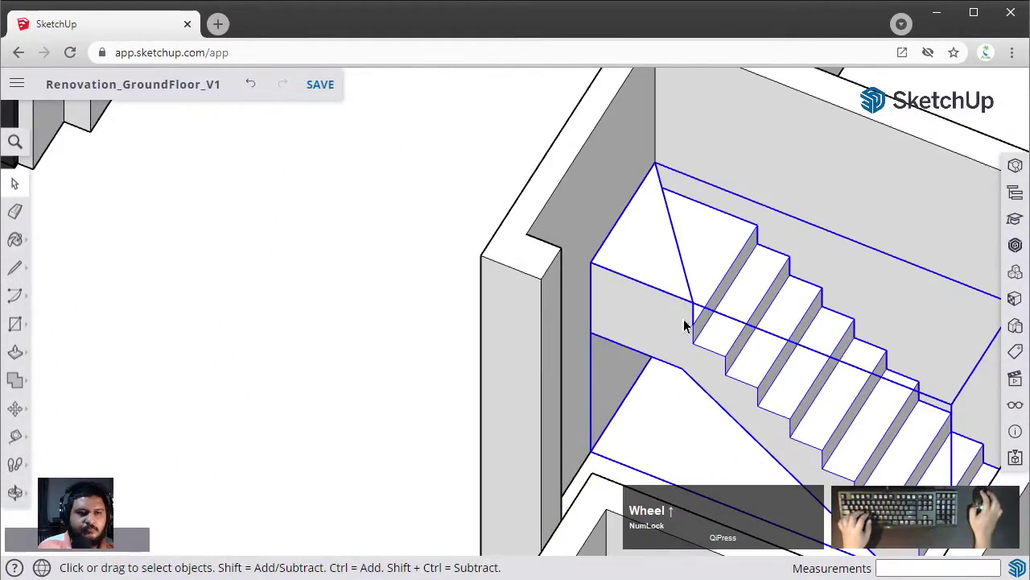
{"action": "double_click", "coordinate": [713, 357]}
{"action": "scroll", "coordinate": [713, 360], "scroll_direction": "up", "scroll_amount": 2}
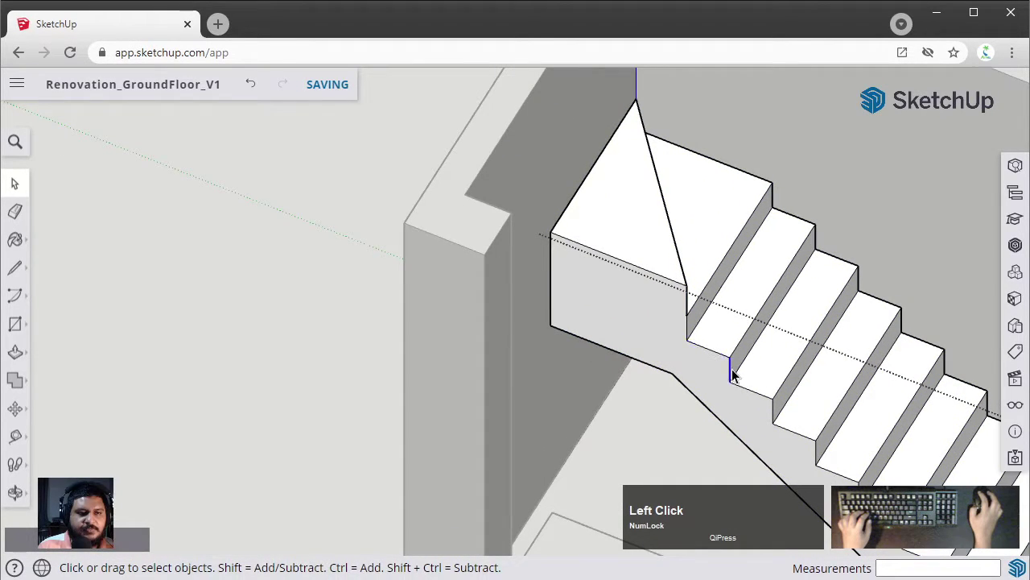
{"action": "left_click", "coordinate": [748, 389], "text": "shift"}
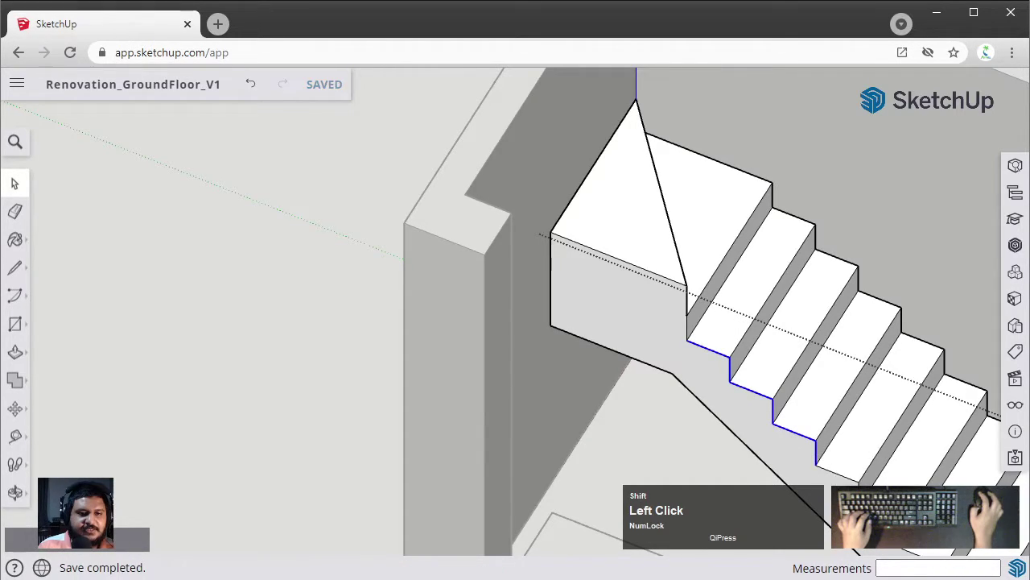
{"action": "left_click", "coordinate": [837, 474], "text": "shift"}
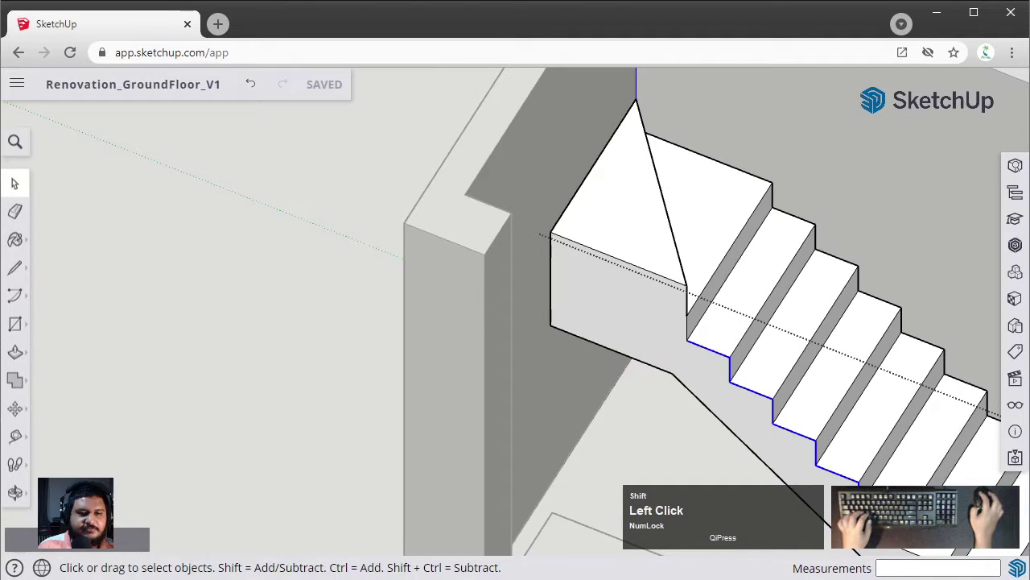
{"action": "middle_click_drag", "start_coordinate": [900, 544], "coordinate": [835, 414], "text": "shift"}
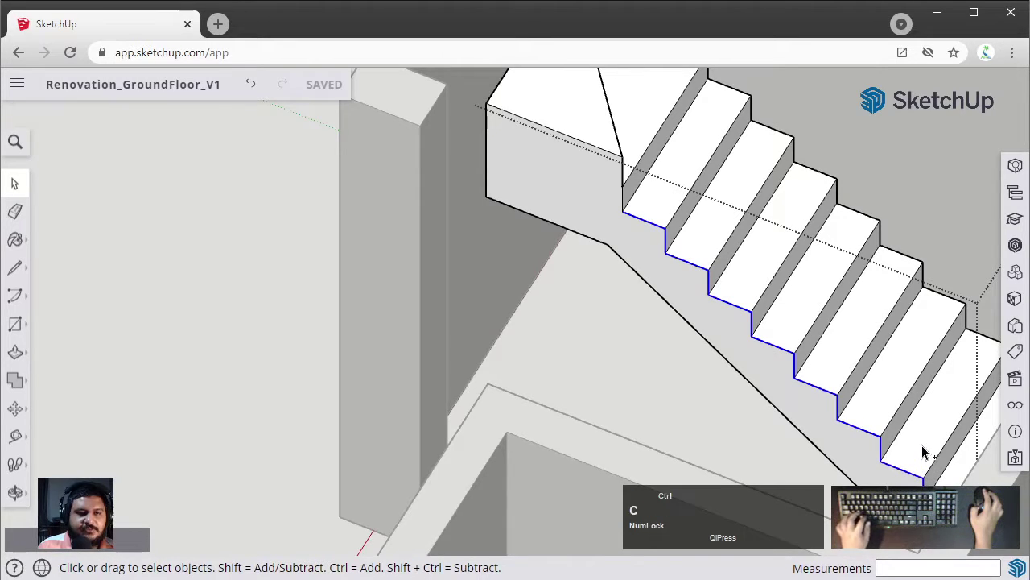
- Paste the copied step edges outside the building, beside the outer wall, and mirror them with Flip Along
{"action": "scroll", "coordinate": [916, 432], "scroll_direction": "down", "scroll_amount": 5}
{"action": "middle_click_drag", "start_coordinate": [917, 432], "coordinate": [567, 302], "text": "shift"}
{"action": "scroll", "coordinate": [567, 301], "scroll_direction": "down", "scroll_amount": 3}
{"action": "left_click", "coordinate": [835, 371]}
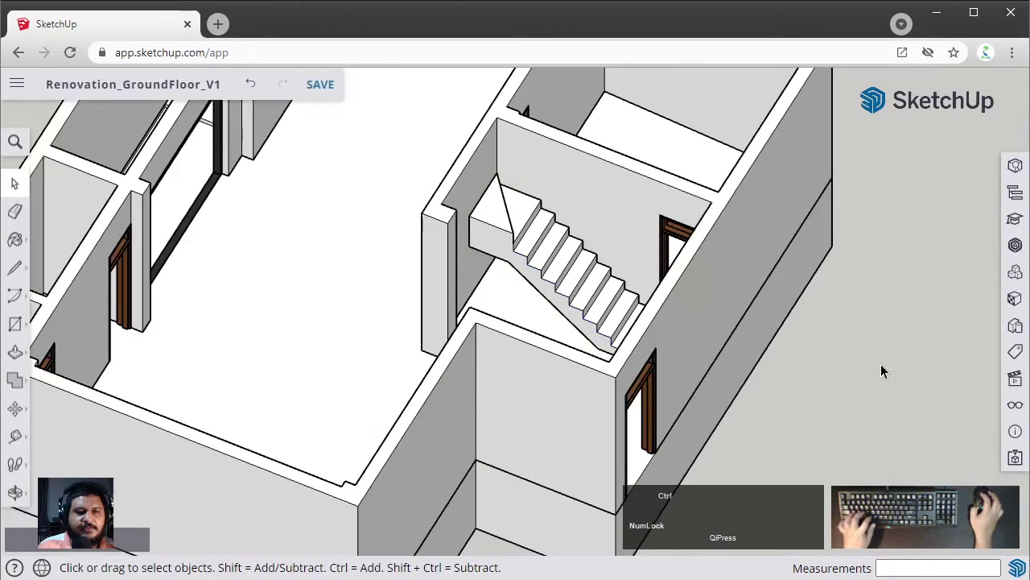
{"action": "key", "text": "ctrl+v"}
{"action": "left_click", "coordinate": [834, 375]}
{"action": "key", "text": "space"}
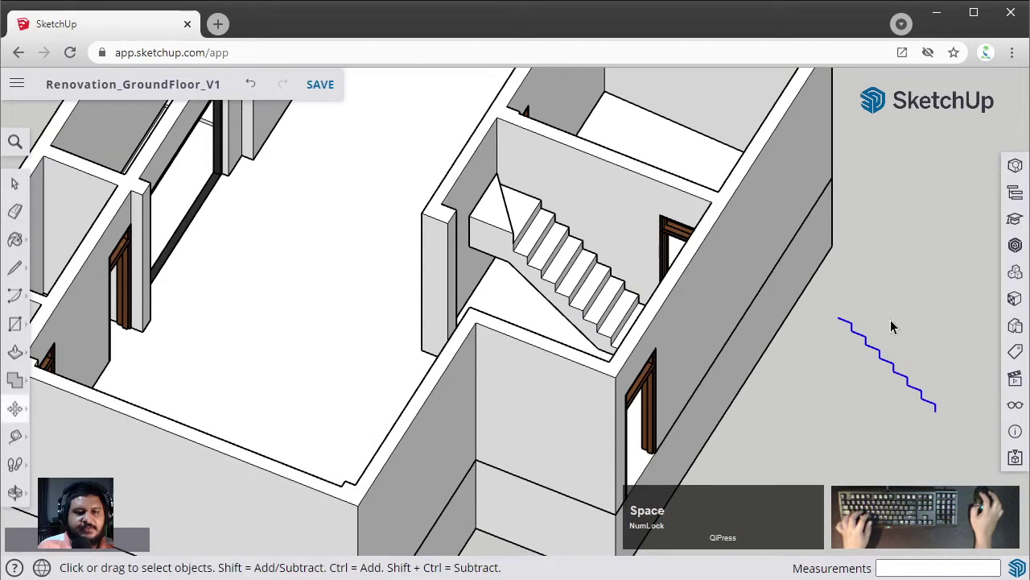
{"action": "right_click", "coordinate": [892, 366]}
{"action": "left_click", "coordinate": [877, 332]}
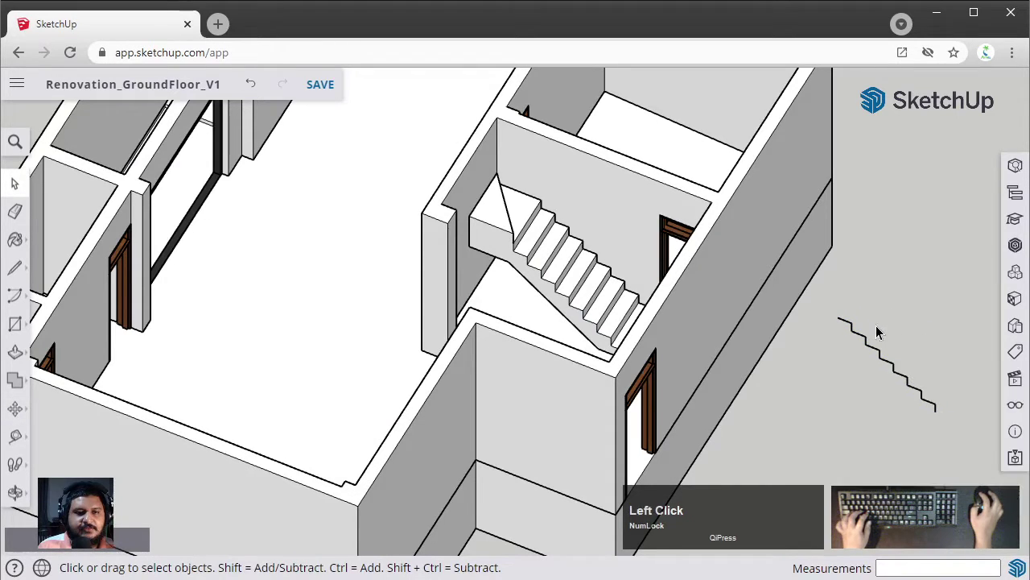
{"action": "right_click", "coordinate": [893, 372]}
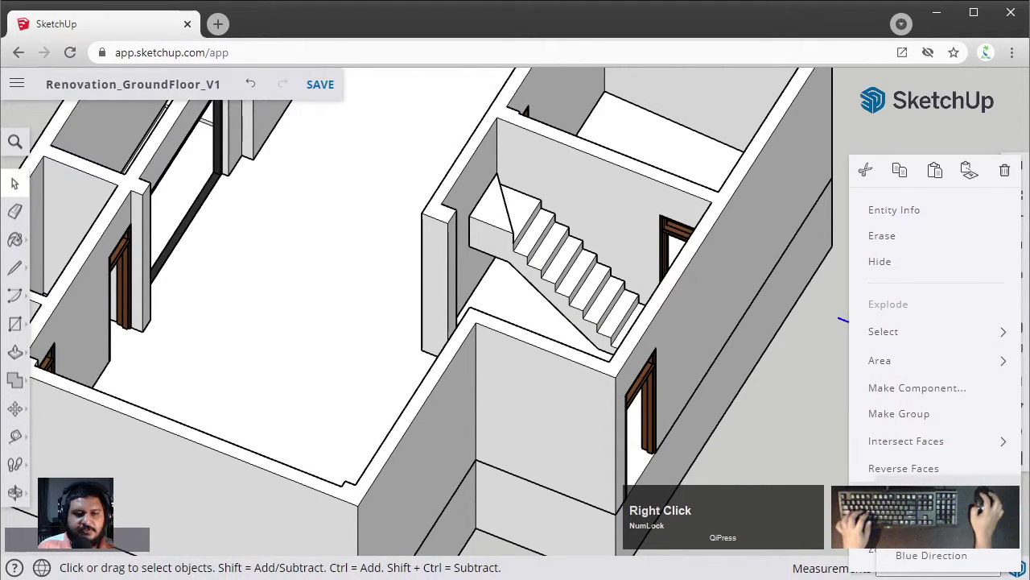
{"action": "left_click", "coordinate": [893, 541]}
- Examine the flipped step outline beside the building and the raised landing inside the stair room from several sides
{"action": "middle_click_drag", "start_coordinate": [893, 439], "coordinate": [528, 298]}
{"action": "scroll", "coordinate": [485, 230], "scroll_direction": "down", "scroll_amount": 10}
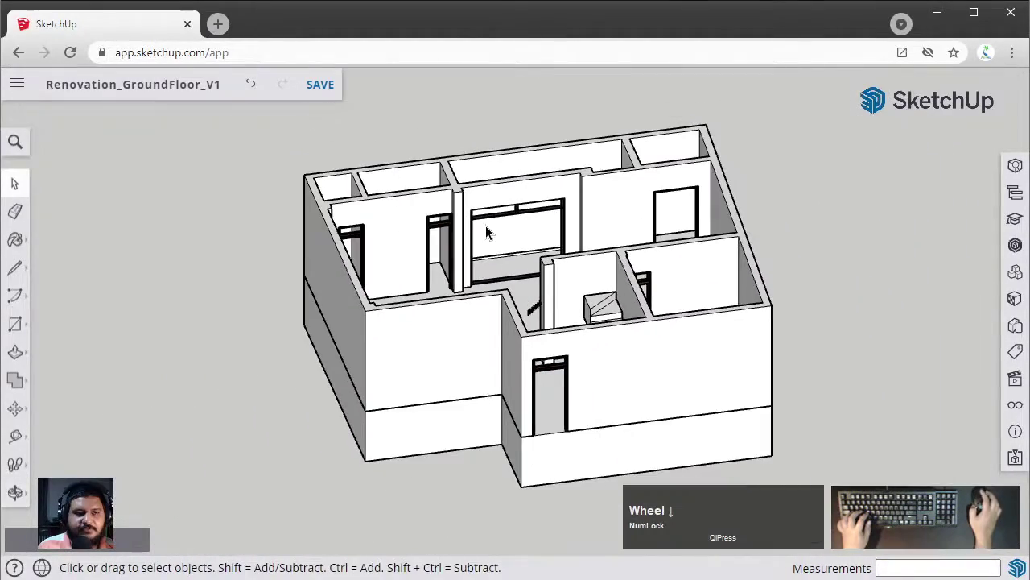
{"action": "middle_click_drag", "start_coordinate": [759, 149], "coordinate": [722, 237]}
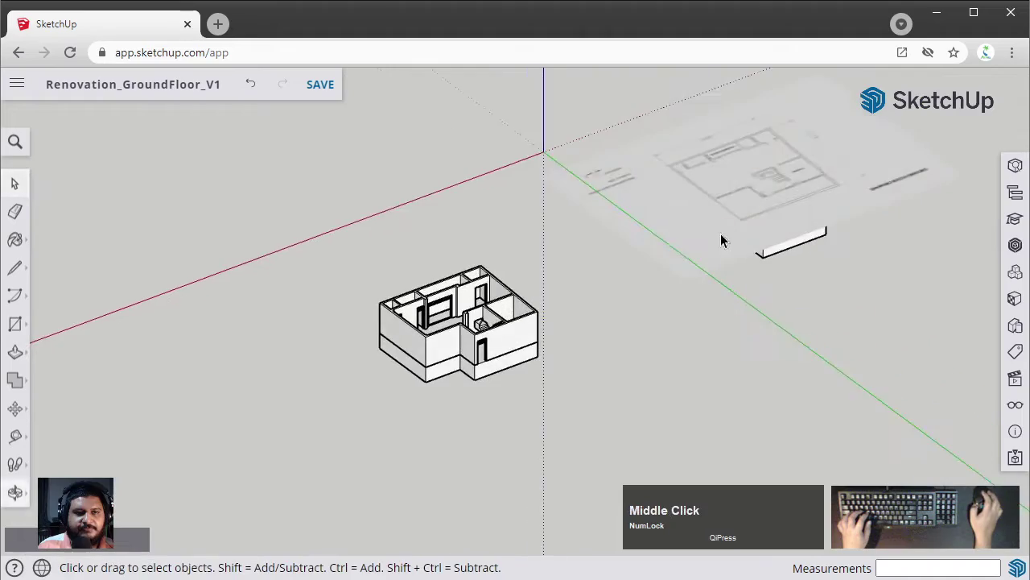
{"action": "scroll", "coordinate": [772, 206], "scroll_direction": "up", "scroll_amount": 5}
{"action": "middle_click_drag", "start_coordinate": [772, 207], "coordinate": [604, 341]}
{"action": "scroll", "coordinate": [603, 340], "scroll_direction": "up", "scroll_amount": 5}
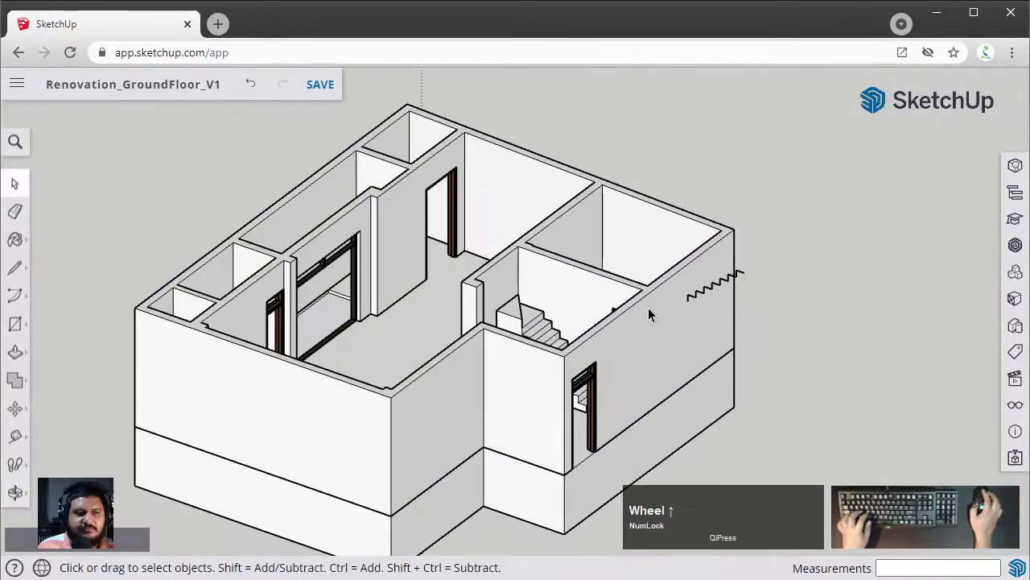
{"action": "scroll", "coordinate": [538, 354], "scroll_direction": "up", "scroll_amount": 3}
{"action": "middle_click_drag", "start_coordinate": [538, 354], "coordinate": [676, 280], "text": "shift"}
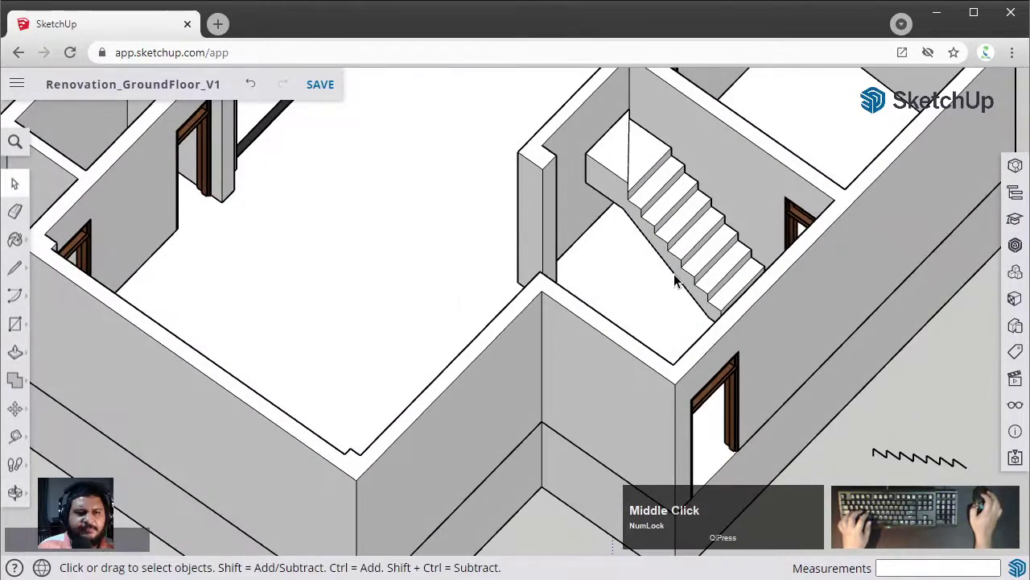
{"action": "scroll", "coordinate": [601, 217], "scroll_direction": "down", "scroll_amount": 3}
{"action": "middle_click_drag", "start_coordinate": [600, 216], "coordinate": [915, 288], "text": "shift"}
{"action": "scroll", "coordinate": [660, 292], "scroll_direction": "down", "scroll_amount": 1}
{"action": "scroll", "coordinate": [644, 259], "scroll_direction": "up", "scroll_amount": 4}
{"action": "middle_click_drag", "start_coordinate": [644, 259], "coordinate": [400, 262]}
{"action": "middle_click_drag", "start_coordinate": [400, 261], "coordinate": [452, 351], "text": "shift"}
{"action": "scroll", "coordinate": [604, 361], "scroll_direction": "up", "scroll_amount": 3}
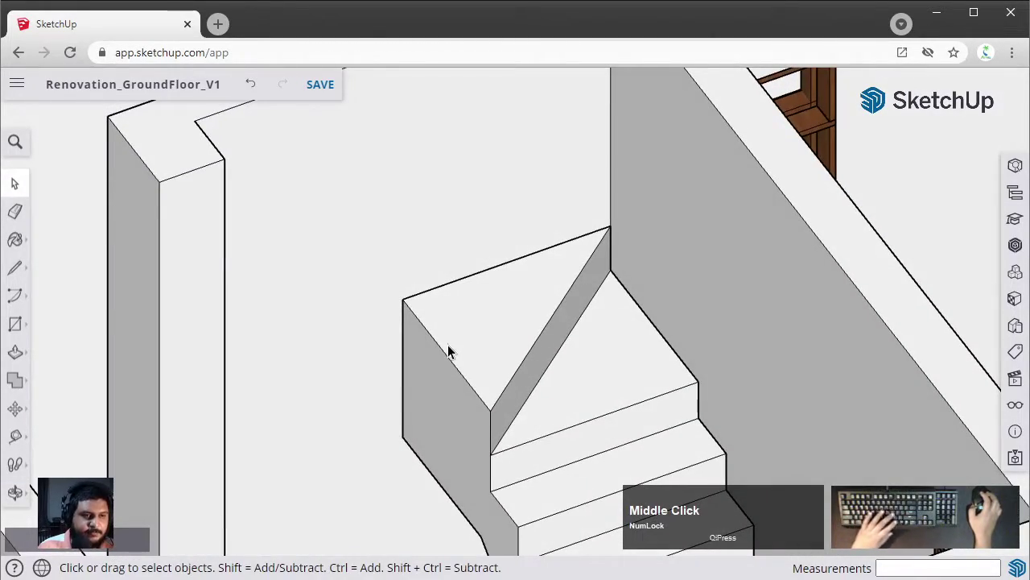
- Draw a line from the raised landing's corner horizontally along the end wall to the wall's projecting stub
{"action": "scroll", "coordinate": [499, 330], "scroll_direction": "down", "scroll_amount": 3}
{"action": "middle_click_drag", "start_coordinate": [556, 317], "coordinate": [524, 317], "text": "shift"}
{"action": "scroll", "coordinate": [535, 322], "scroll_direction": "down", "scroll_amount": 3}
{"action": "scroll", "coordinate": [421, 230], "scroll_direction": "up", "scroll_amount": 5}
{"action": "key", "text": "l"}
{"action": "left_click", "coordinate": [652, 314]}
{"action": "scroll", "coordinate": [570, 289], "scroll_direction": "up", "scroll_amount": 2}
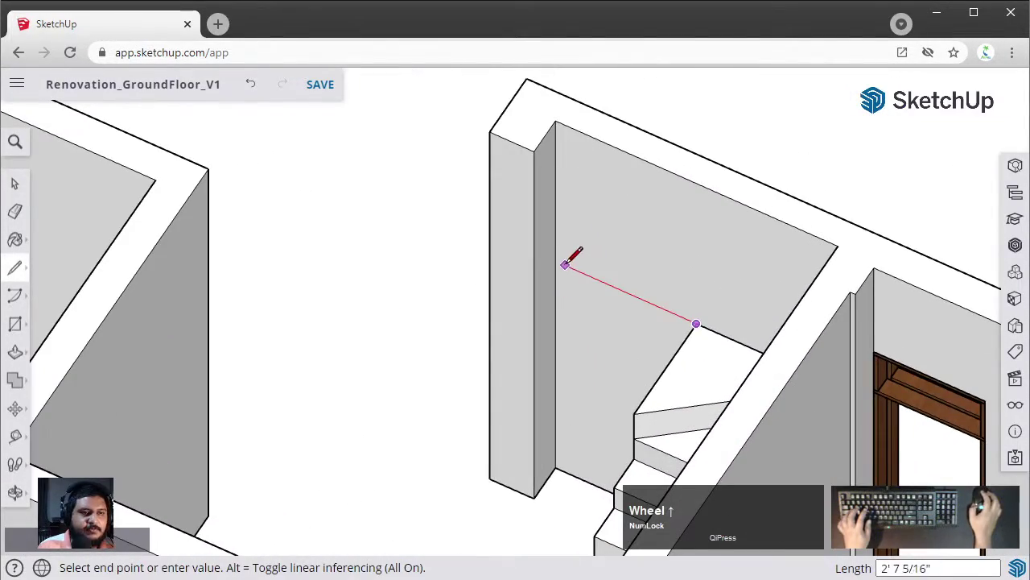
{"action": "left_click", "coordinate": [555, 261]}
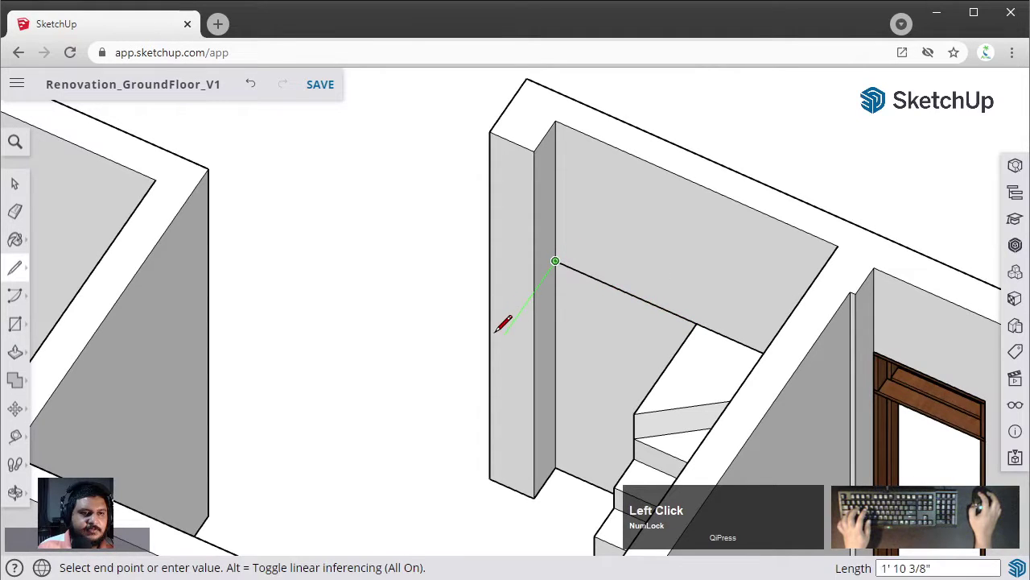
{"action": "key", "text": "Escape"}
- Complete a rectangular face beside the landing by drawing its outer edge, the closing edge at the wall stub and the shared landing edge
{"action": "left_click", "coordinate": [633, 413]}
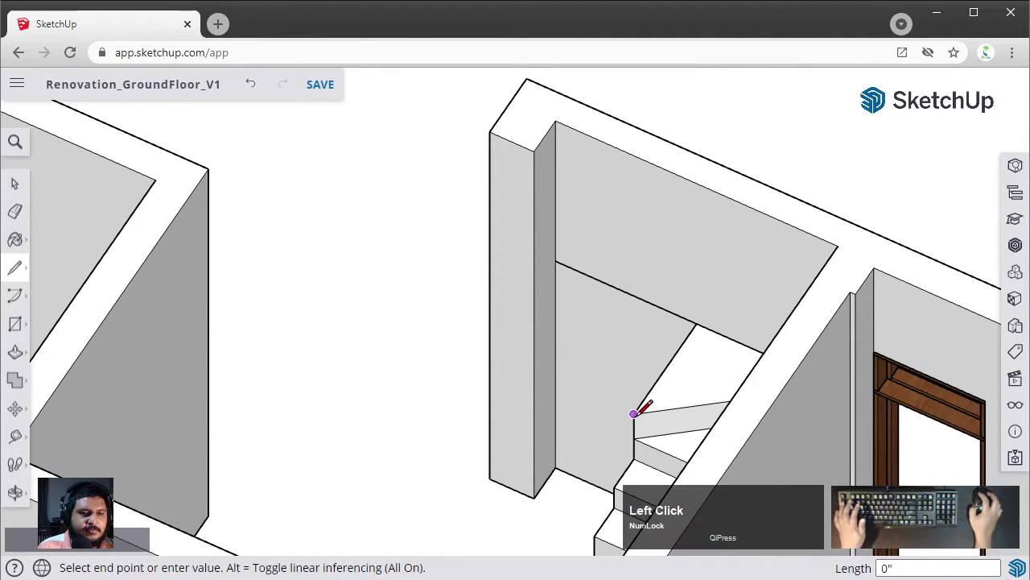
{"action": "left_click", "coordinate": [492, 351]}
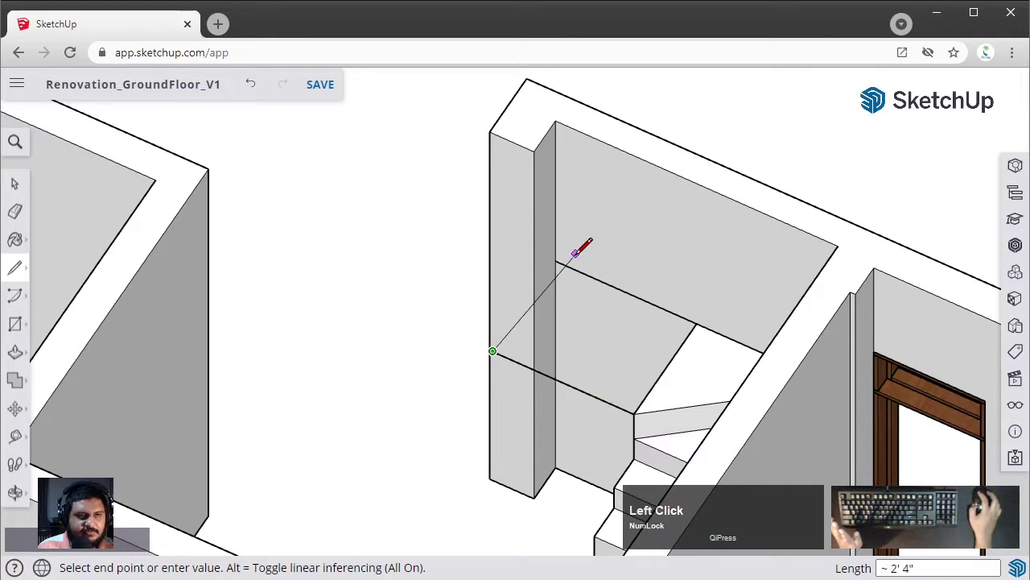
{"action": "left_click", "coordinate": [556, 261]}
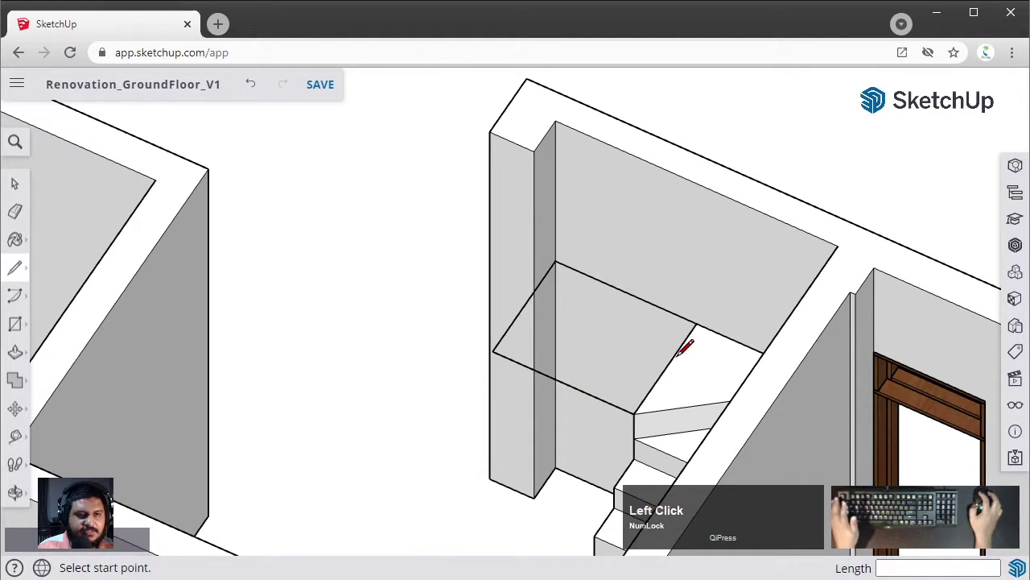
{"action": "left_click", "coordinate": [695, 323]}
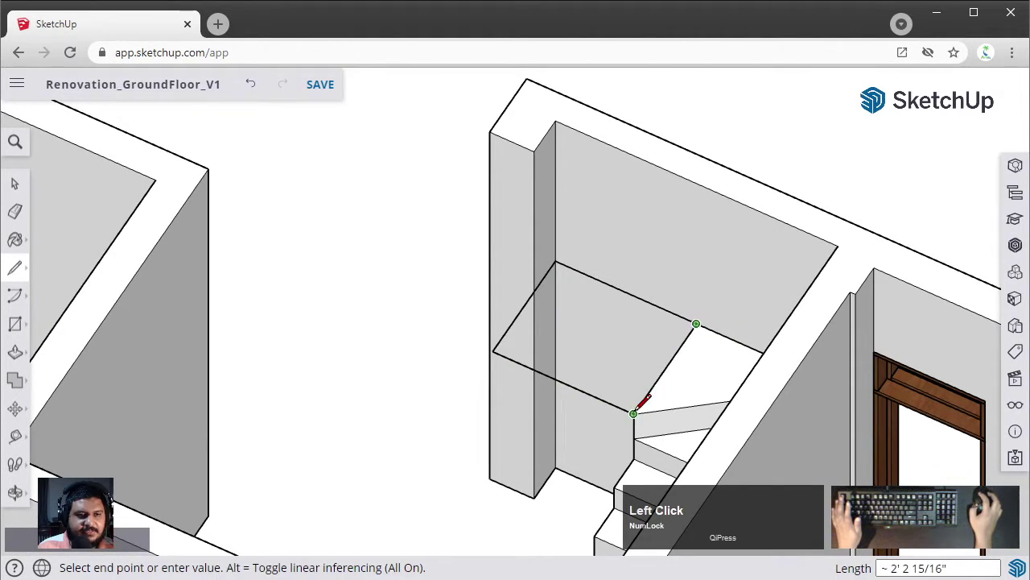
{"action": "left_click", "coordinate": [633, 413]}
- Extrude the new rectangular face 1' 3 1/2" downward with Push/Pull, down to the stair group's endpoint below the landing corner
{"action": "key", "text": "space"}
{"action": "left_click", "coordinate": [569, 348]}
{"action": "middle_click_drag", "start_coordinate": [569, 347], "coordinate": [939, 338]}
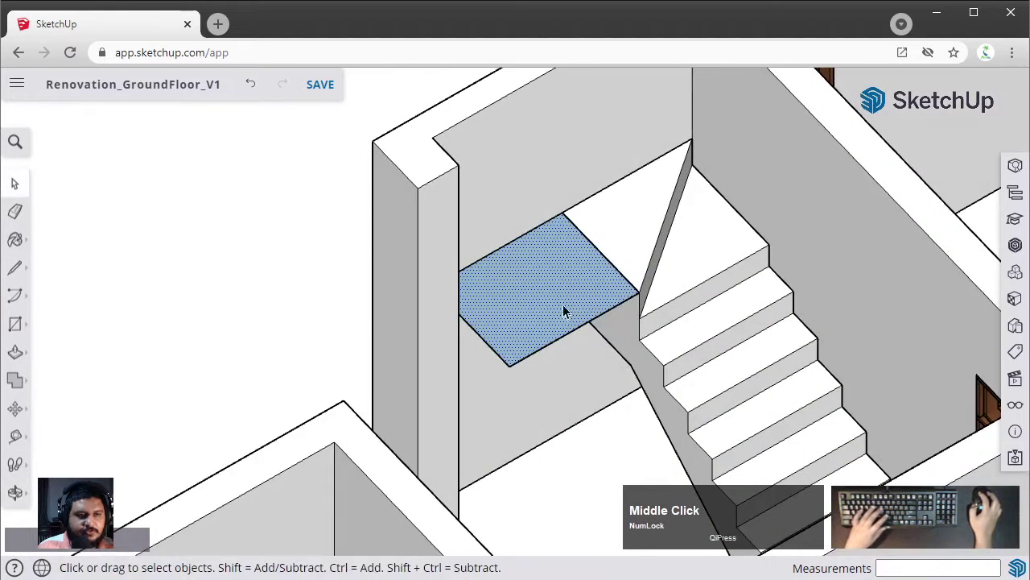
{"action": "middle_click_drag", "start_coordinate": [564, 312], "coordinate": [609, 281]}
{"action": "key", "text": "p"}
{"action": "left_click", "coordinate": [604, 281]}
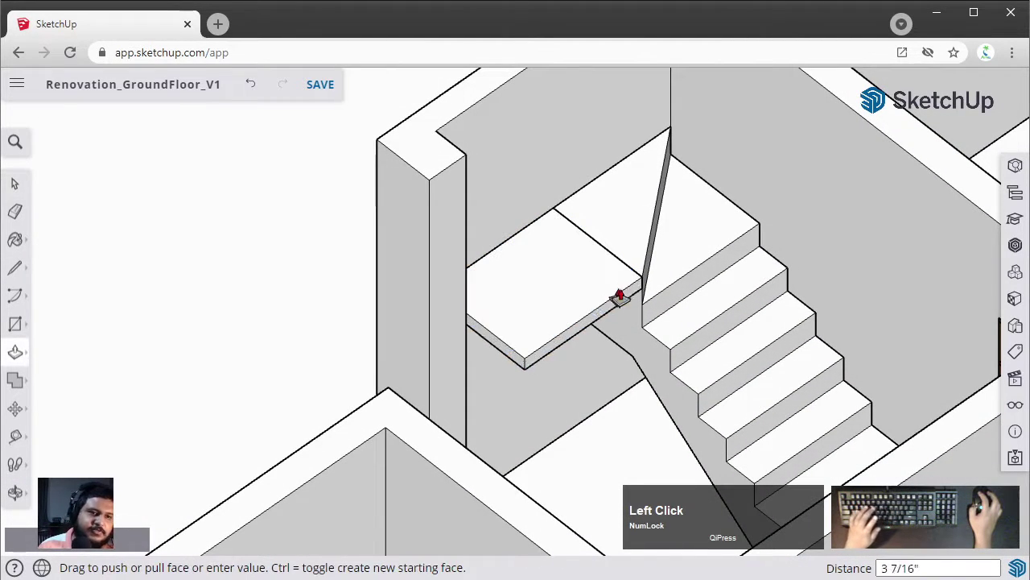
{"action": "left_click", "coordinate": [642, 330]}
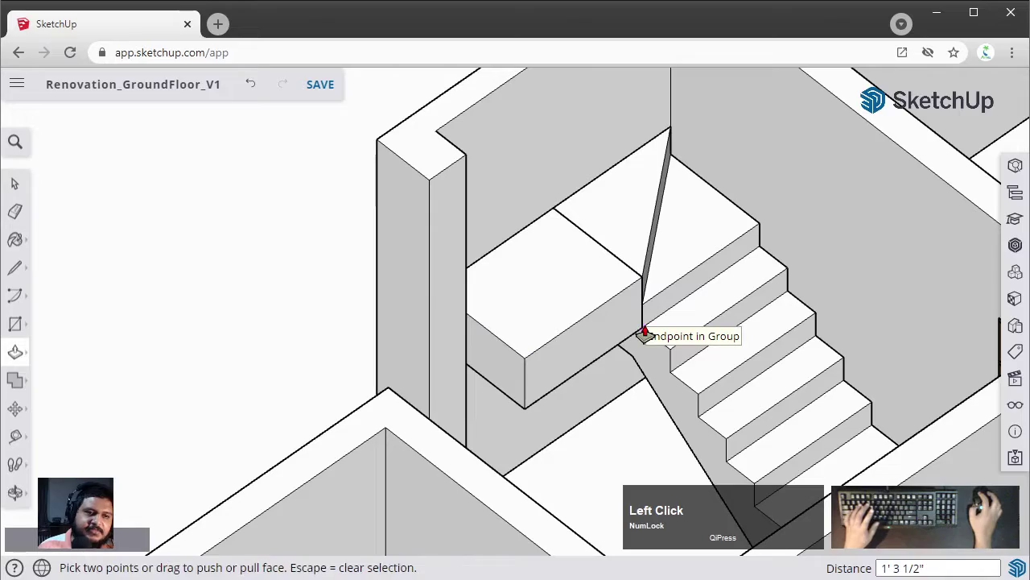
{"action": "key", "text": "space"}
- Raise the upper face of the new landing block by 8.5" with Push/Pull
{"action": "middle_click_drag", "start_coordinate": [697, 368], "coordinate": [563, 335]}
{"action": "scroll", "coordinate": [621, 349], "scroll_direction": "up", "scroll_amount": 2}
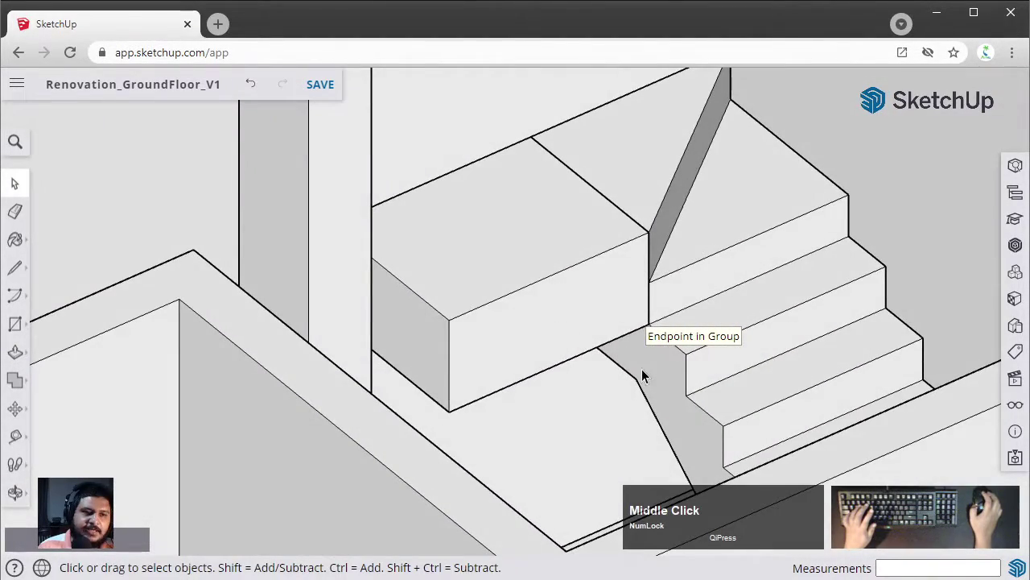
{"action": "scroll", "coordinate": [642, 375], "scroll_direction": "down", "scroll_amount": 2}
{"action": "middle_click_drag", "start_coordinate": [619, 314], "coordinate": [570, 361]}
{"action": "left_click", "coordinate": [548, 374]}
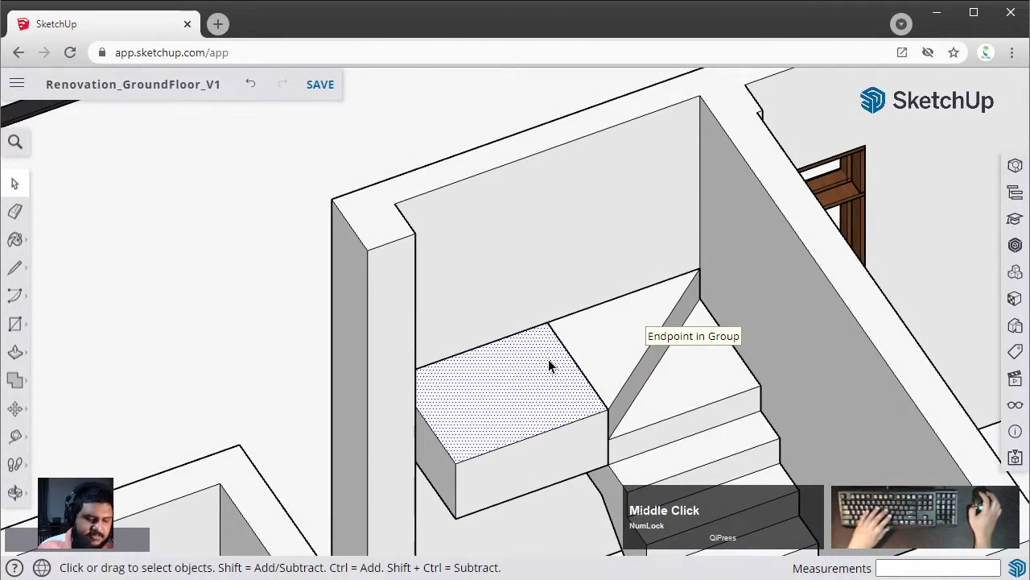
{"action": "key", "text": "p"}
{"action": "left_click", "coordinate": [548, 362]}
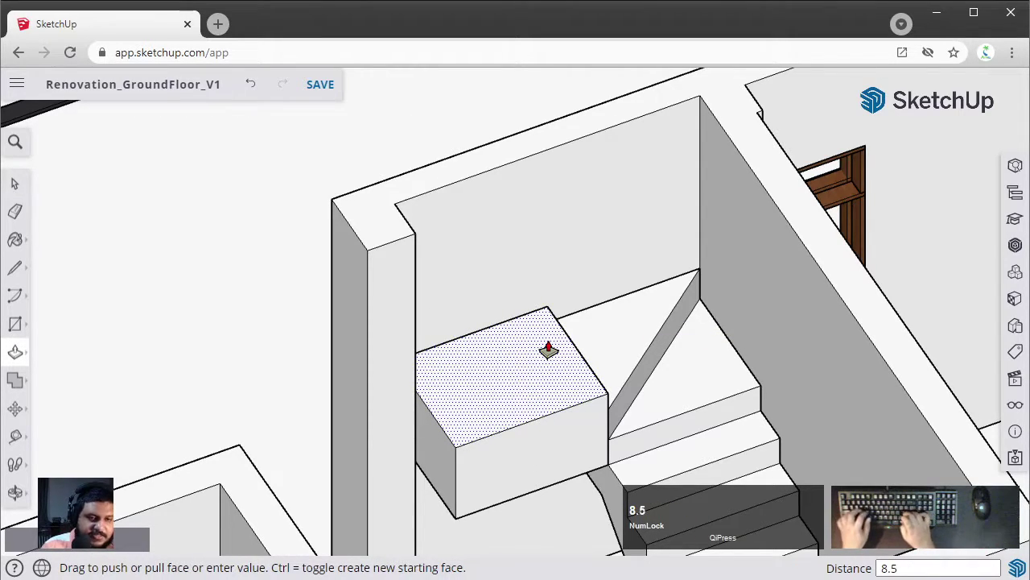
{"action": "key", "text": "Return"}
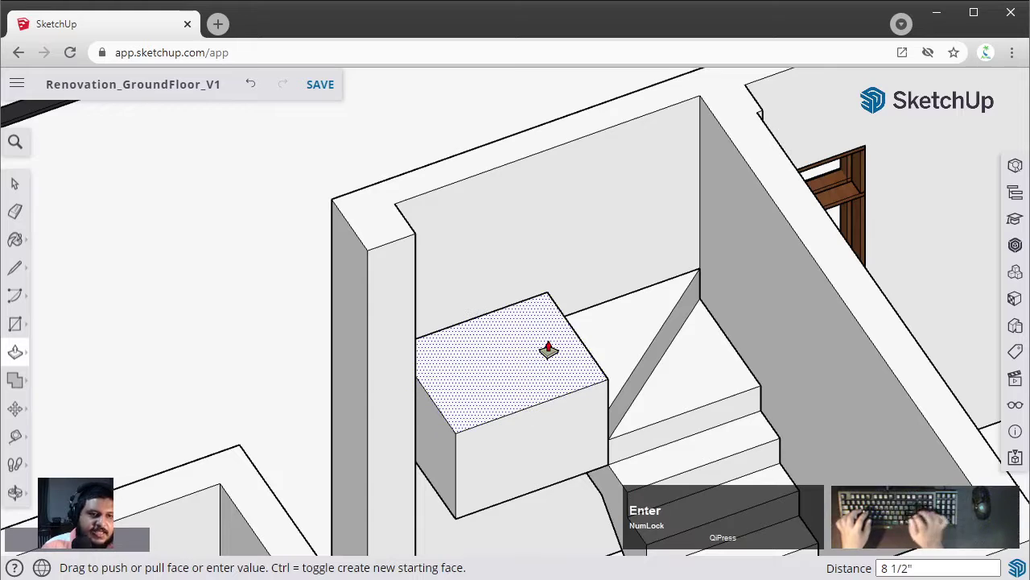
{"action": "key", "text": "space"}
- Draw a diagonal across the new block's upper face, from the wall stub corner to the outer corner beside the landing
{"action": "middle_click_drag", "start_coordinate": [550, 349], "coordinate": [551, 429]}
{"action": "left_click", "coordinate": [574, 370]}
{"action": "key", "text": "l"}
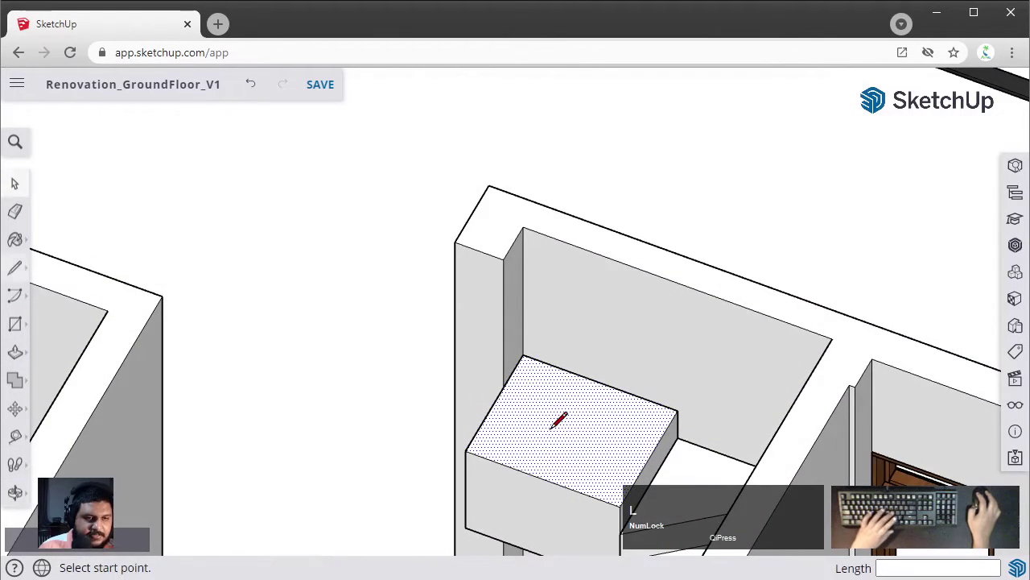
{"action": "left_click", "coordinate": [523, 355]}
{"action": "left_click", "coordinate": [620, 506]}
{"action": "key", "text": "space"}
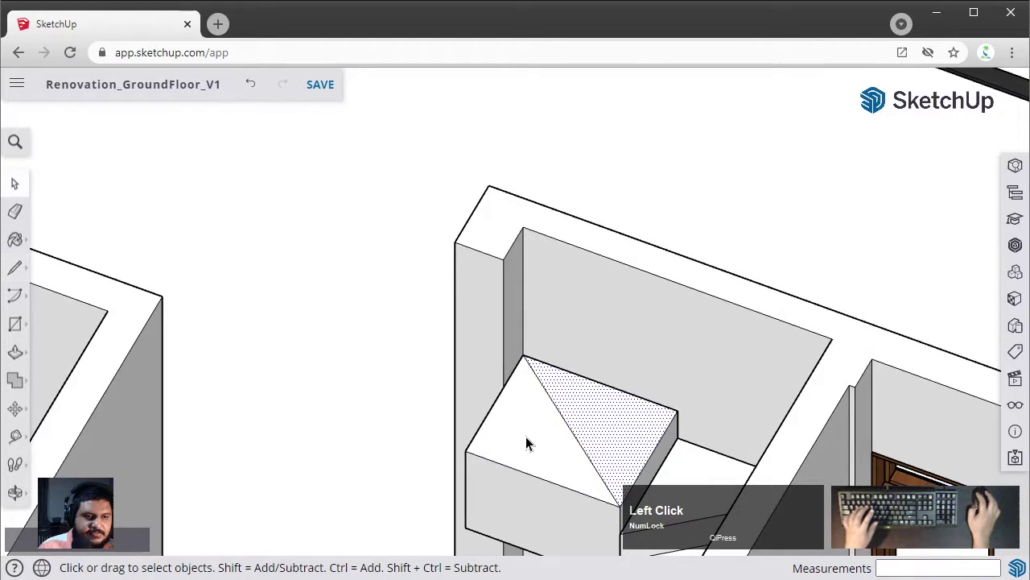
- Raise the block's outer triangular half, away from the end wall, by 8.5" with Push/Pull
{"action": "key", "text": "p"}
{"action": "left_click_drag", "start_coordinate": [526, 446], "coordinate": [527, 412]}
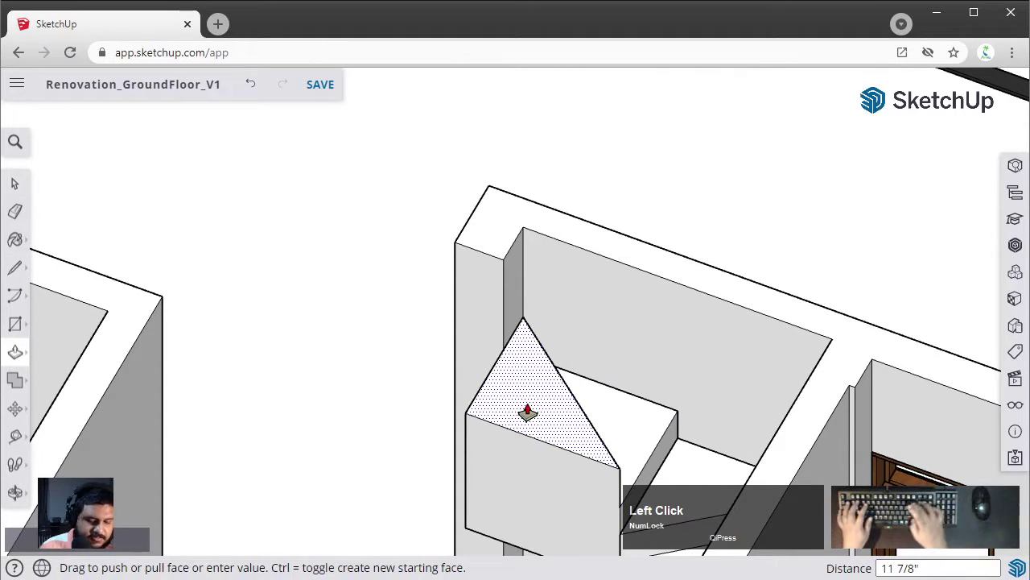
{"action": "key", "text": "Return"}
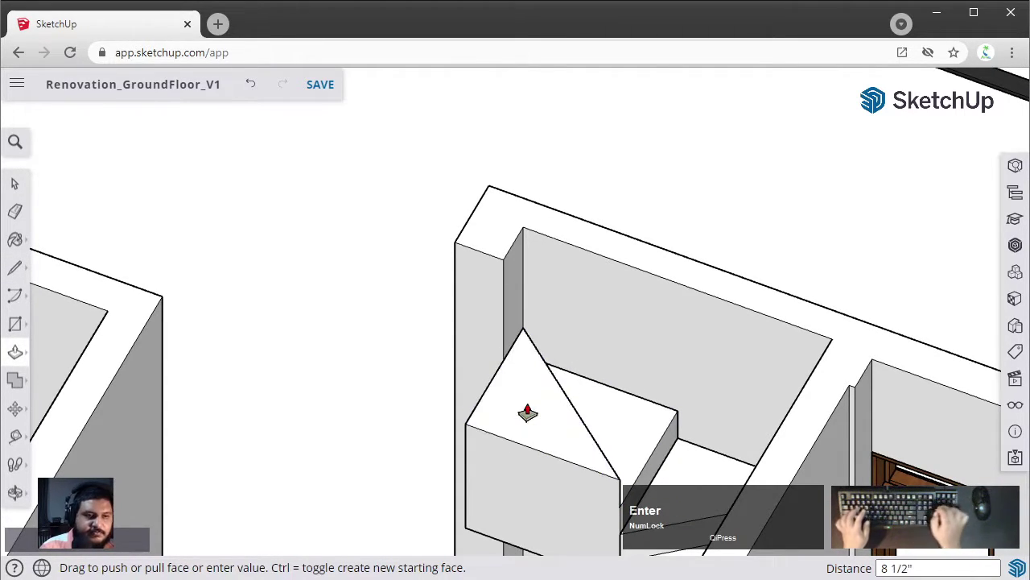
{"action": "key", "text": "space"}
{"action": "scroll", "coordinate": [529, 414], "scroll_direction": "down", "scroll_amount": 3}
{"action": "middle_click_drag", "start_coordinate": [705, 399], "coordinate": [638, 429], "text": "shift"}
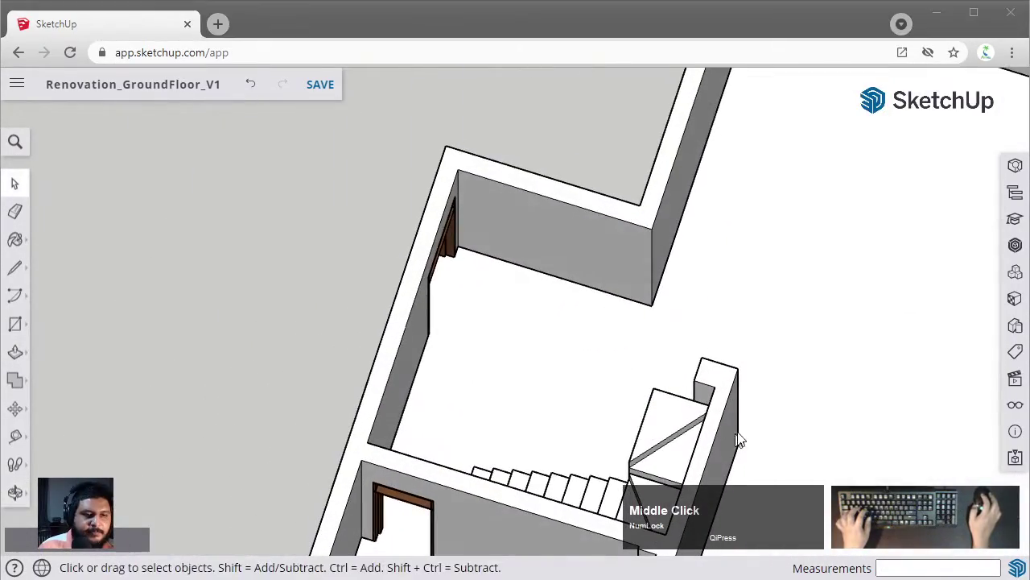
{"action": "middle_click_drag", "start_coordinate": [741, 437], "coordinate": [931, 253]}
{"action": "scroll", "coordinate": [676, 337], "scroll_direction": "up", "scroll_amount": 5}
{"action": "middle_click_drag", "start_coordinate": [676, 337], "coordinate": [788, 334]}
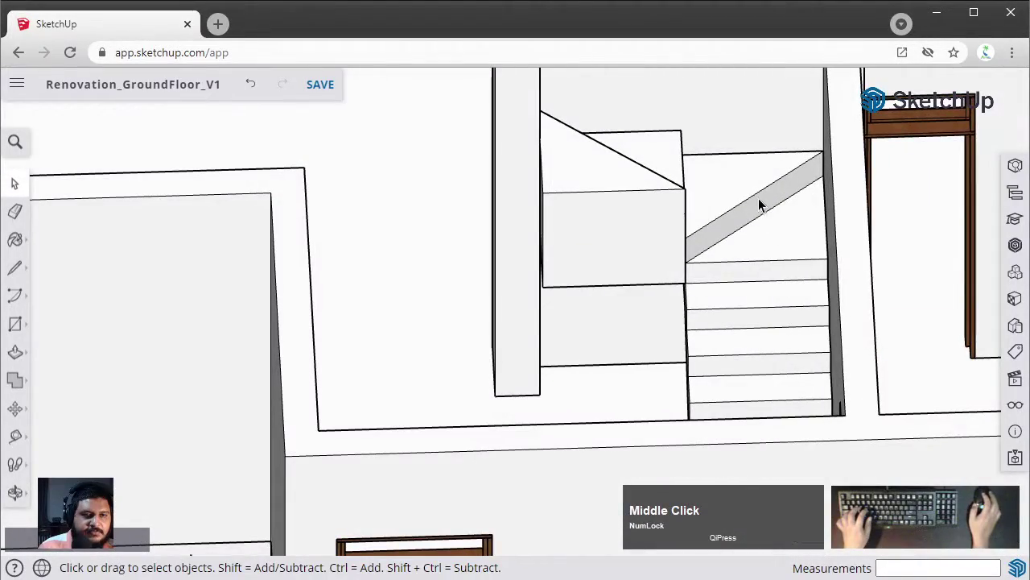
- Make a group from the new landing block with its two triangular levels beside the wall stub
{"action": "middle_click_drag", "start_coordinate": [759, 202], "coordinate": [869, 149]}
{"action": "scroll", "coordinate": [672, 198], "scroll_direction": "up", "scroll_amount": 2}
{"action": "middle_click_drag", "start_coordinate": [671, 198], "coordinate": [708, 262]}
{"action": "scroll", "coordinate": [708, 262], "scroll_direction": "up", "scroll_amount": 2}
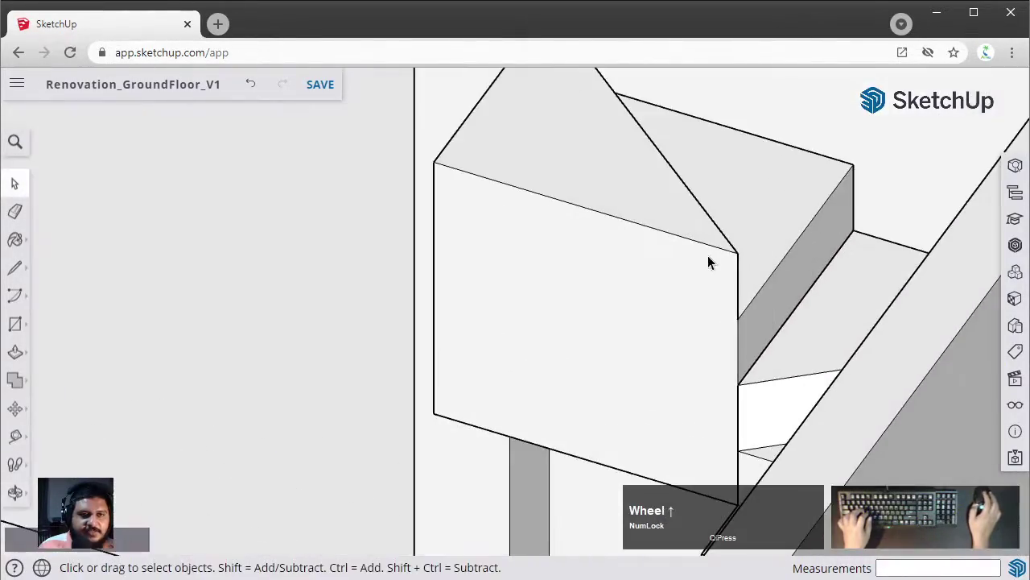
{"action": "scroll", "coordinate": [803, 233], "scroll_direction": "down", "scroll_amount": 1}
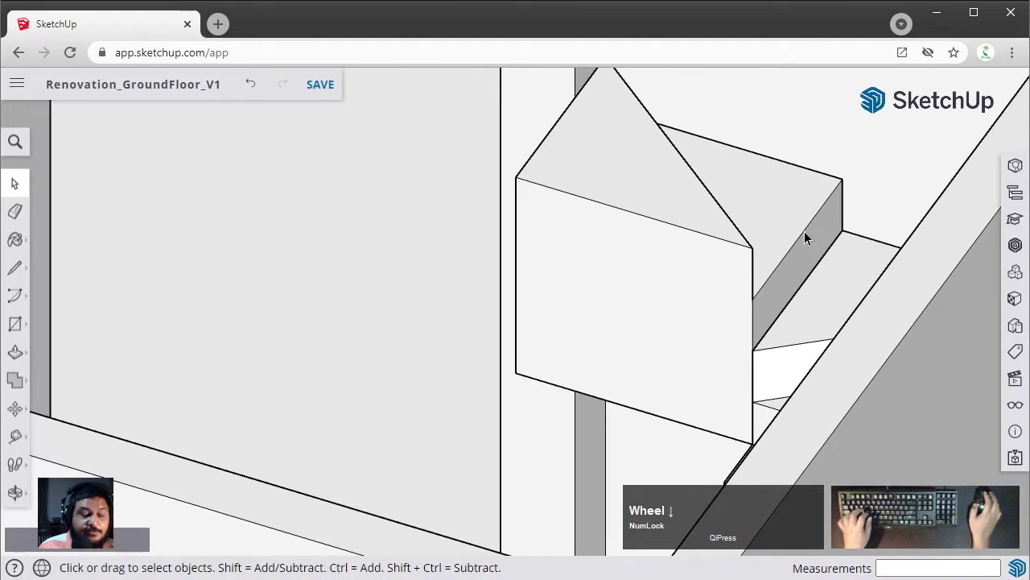
{"action": "middle_click_drag", "start_coordinate": [804, 231], "coordinate": [751, 261]}
{"action": "scroll", "coordinate": [632, 234], "scroll_direction": "down", "scroll_amount": 2}
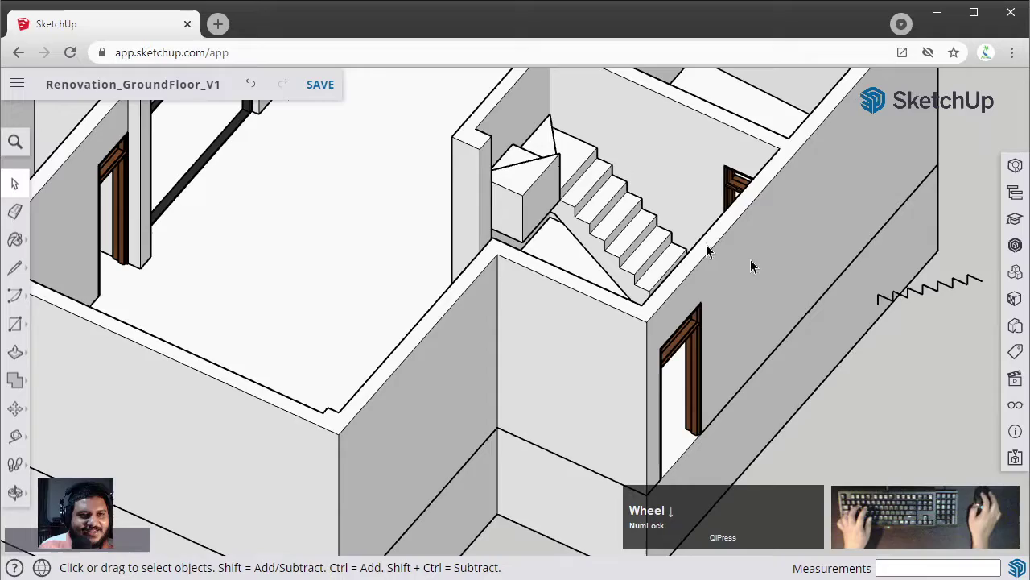
{"action": "triple_click", "coordinate": [537, 201]}
{"action": "right_click", "coordinate": [537, 201]}
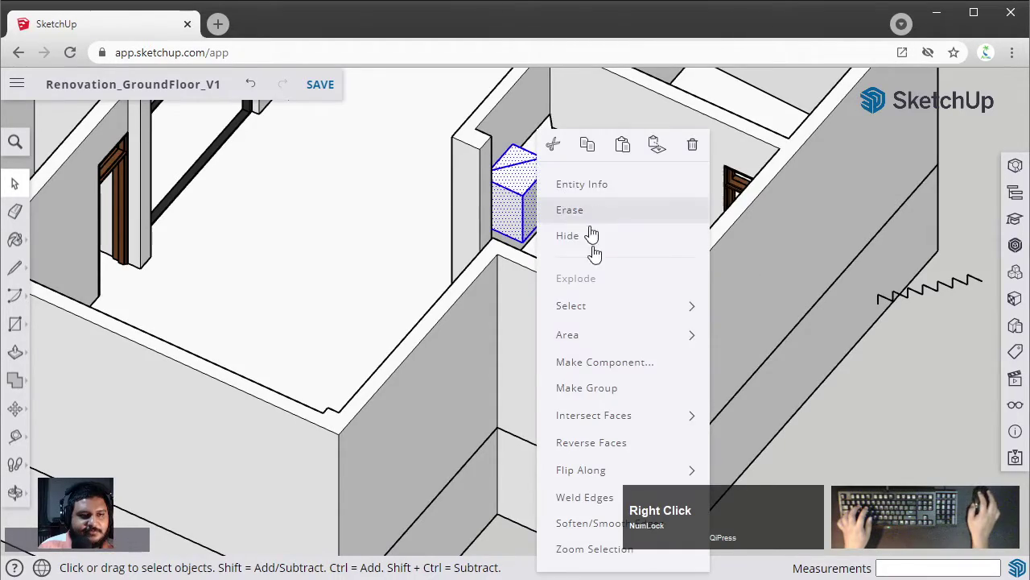
{"action": "left_click", "coordinate": [593, 400]}
- Move the flipped step edges from outside the building so their lowest endpoint sits on the landing block's raised inner corner
{"action": "scroll", "coordinate": [539, 166], "scroll_direction": "down", "scroll_amount": 3}
{"action": "middle_click_drag", "start_coordinate": [539, 165], "coordinate": [72, 237]}
{"action": "scroll", "coordinate": [515, 212], "scroll_direction": "down", "scroll_amount": 2}
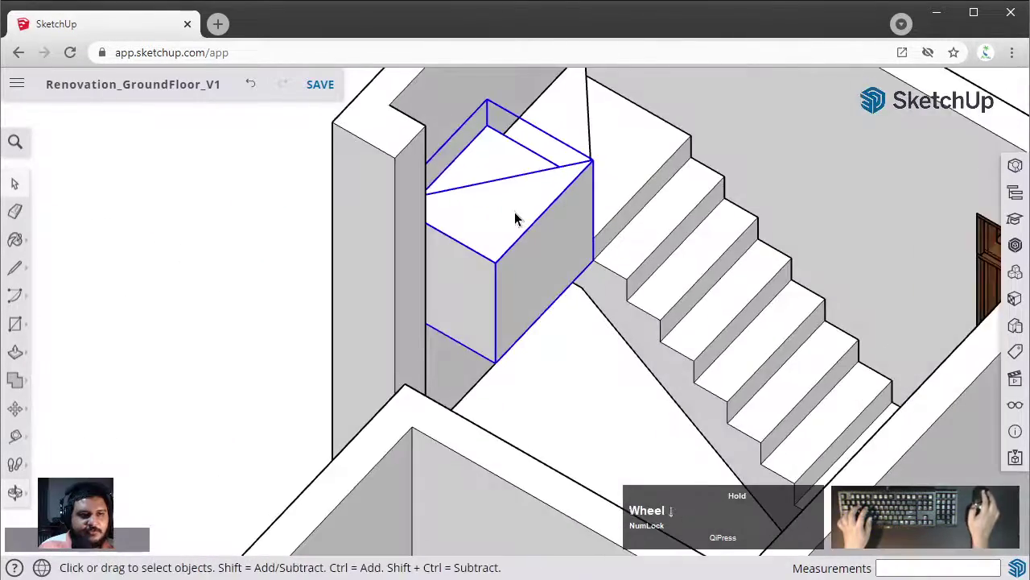
{"action": "scroll", "coordinate": [514, 212], "scroll_direction": "down", "scroll_amount": 2}
{"action": "middle_click_drag", "start_coordinate": [582, 243], "coordinate": [510, 228], "text": "shift"}
{"action": "scroll", "coordinate": [563, 241], "scroll_direction": "down", "scroll_amount": 2}
{"action": "middle_click_drag", "start_coordinate": [567, 243], "coordinate": [712, 197]}
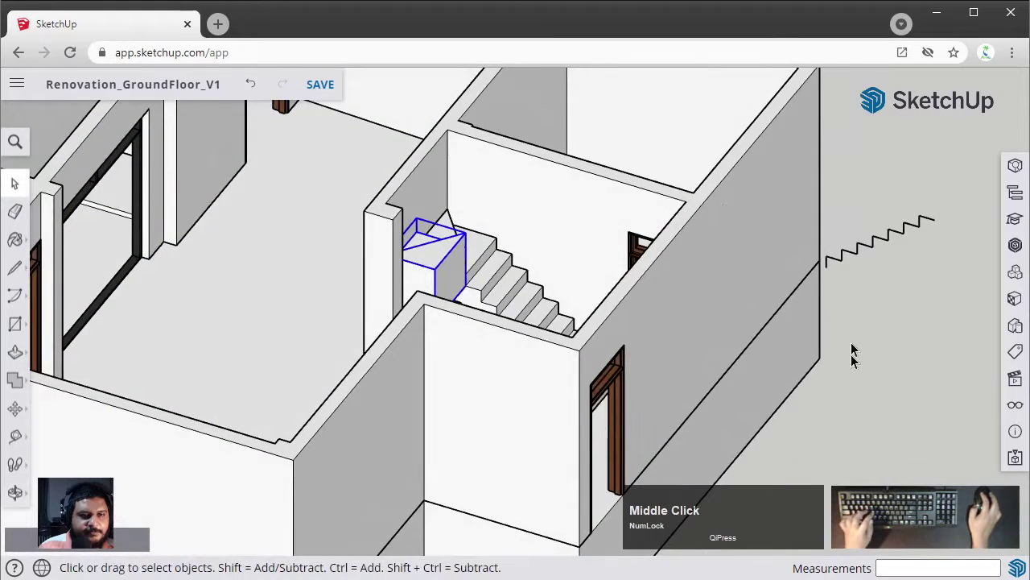
{"action": "scroll", "coordinate": [834, 261], "scroll_direction": "up", "scroll_amount": 2}
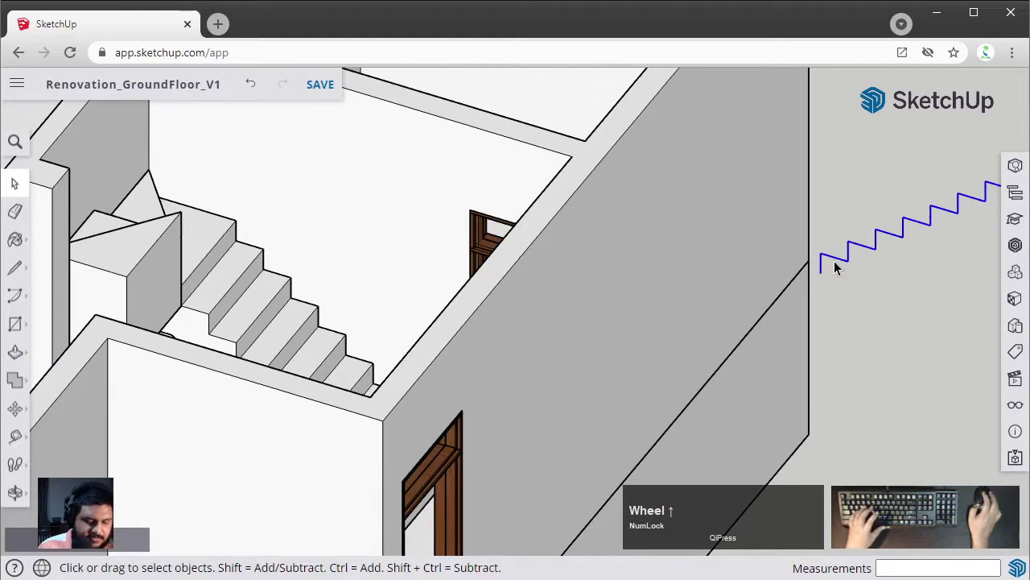
{"action": "key", "text": "m"}
{"action": "left_click", "coordinate": [818, 272]}
{"action": "middle_click_drag", "start_coordinate": [322, 169], "coordinate": [616, 278], "text": "shift"}
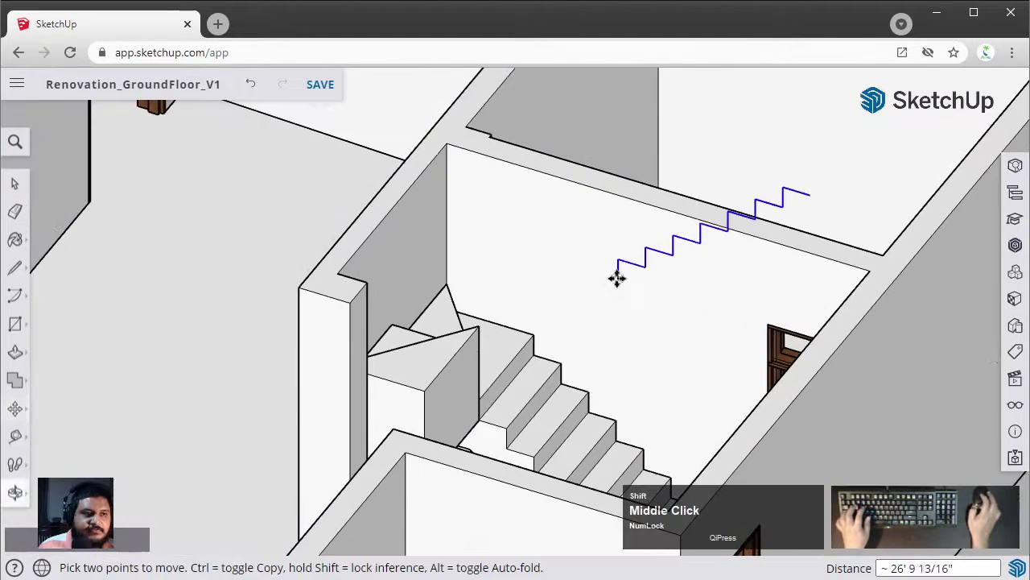
{"action": "scroll", "coordinate": [616, 278], "scroll_direction": "up", "scroll_amount": 2}
{"action": "left_click", "coordinate": [459, 334]}
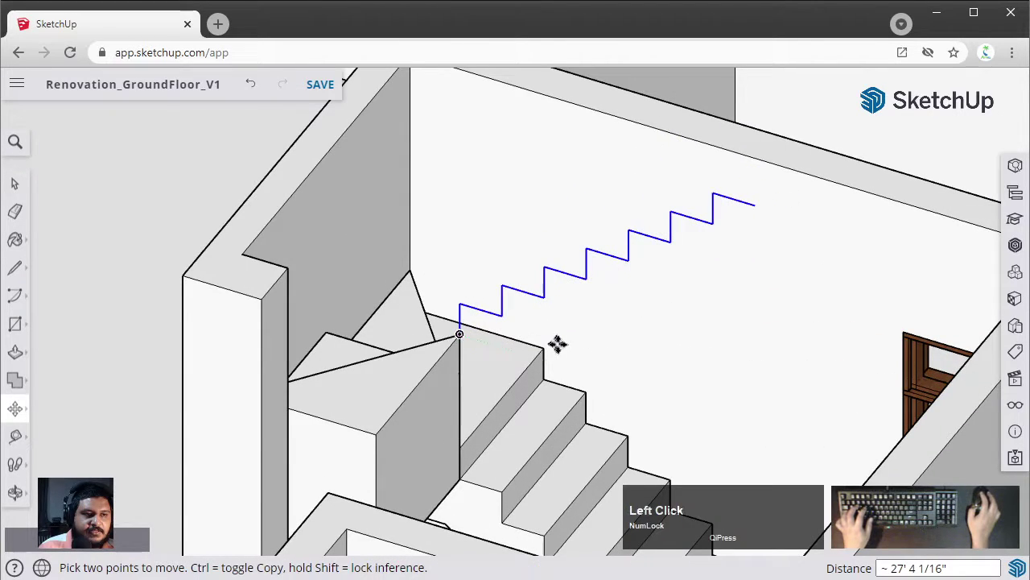
- Examine from several angles how the step edges sit above the landing block and the lower flight
{"action": "scroll", "coordinate": [540, 338], "scroll_direction": "down", "scroll_amount": 1}
{"action": "scroll", "coordinate": [510, 333], "scroll_direction": "up", "scroll_amount": 2}
{"action": "middle_click_drag", "start_coordinate": [504, 334], "coordinate": [483, 407]}
{"action": "scroll", "coordinate": [648, 313], "scroll_direction": "down", "scroll_amount": 3}
{"action": "scroll", "coordinate": [698, 230], "scroll_direction": "up", "scroll_amount": 2}
{"action": "key", "text": "m"}
{"action": "middle_click_drag", "start_coordinate": [531, 332], "coordinate": [562, 385]}
{"action": "key", "text": "space"}
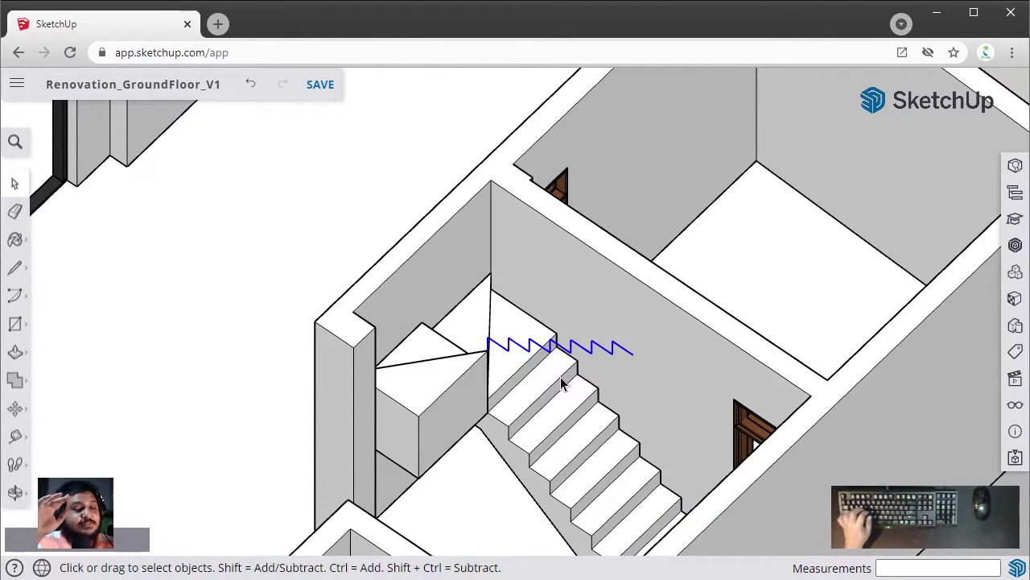
{"action": "middle_click_drag", "start_coordinate": [509, 393], "coordinate": [374, 141]}
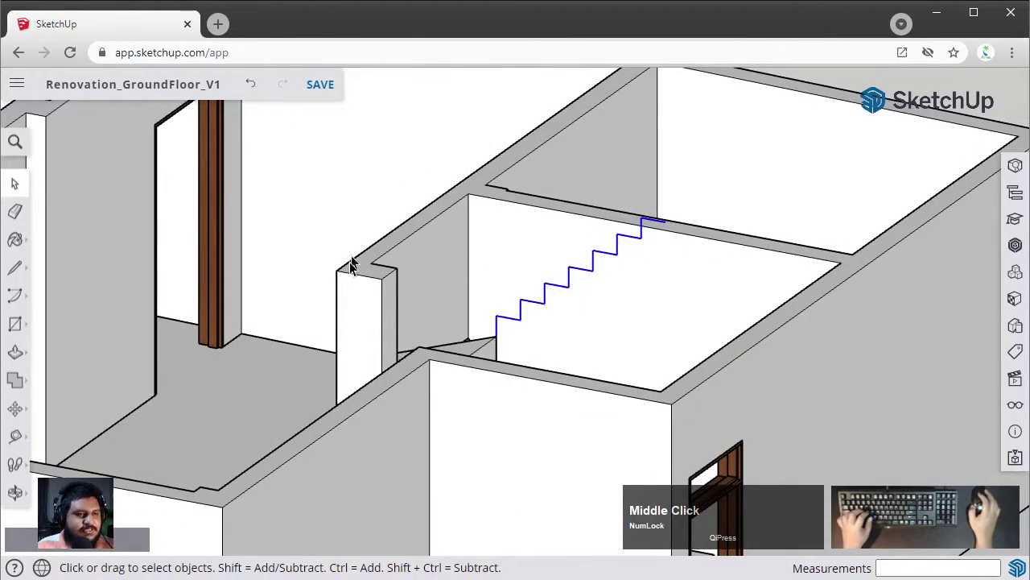
{"action": "scroll", "coordinate": [351, 266], "scroll_direction": "up", "scroll_amount": 1}
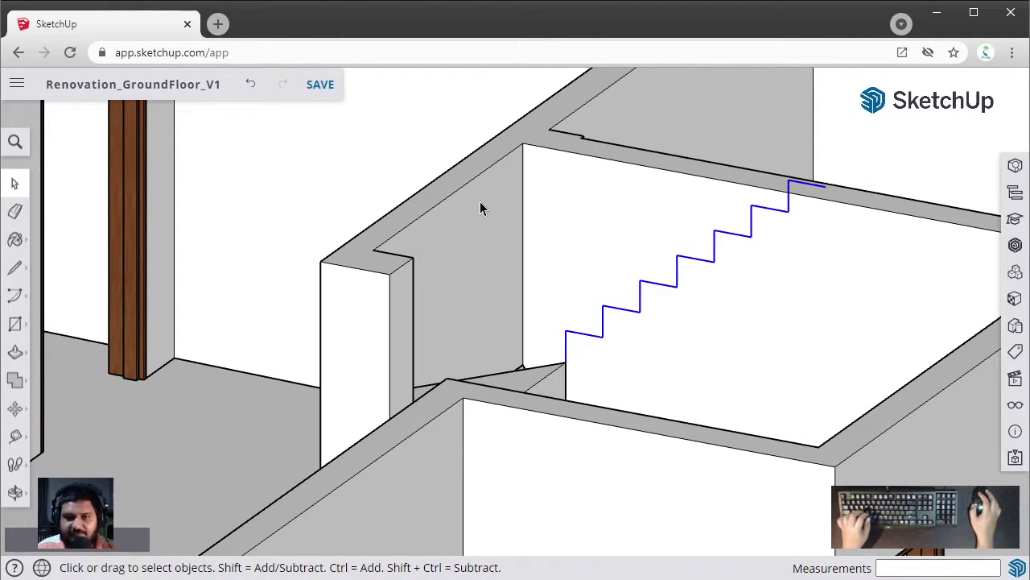
{"action": "mouse_move", "coordinate": [461, 209]}
{"action": "middle_mouse_down"}
{"action": "mouse_move", "coordinate": [644, 281]}
{"action": "mouse_move", "coordinate": [349, 278]}
{"action": "mouse_move", "coordinate": [379, 252]}
{"action": "mouse_move", "coordinate": [642, 225]}
{"action": "middle_mouse_up"}
{"action": "middle_click_drag", "start_coordinate": [430, 238], "coordinate": [612, 366]}
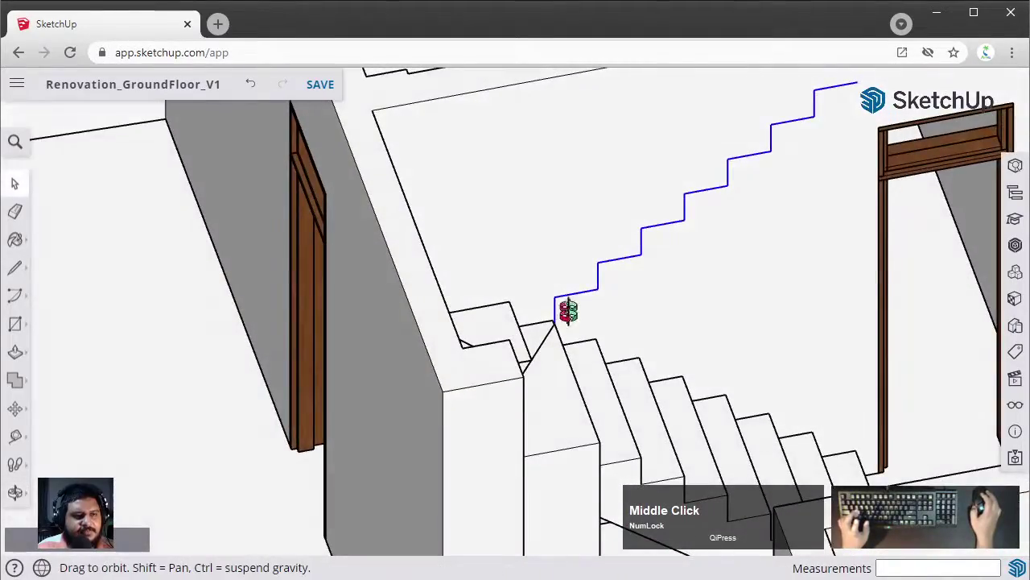
{"action": "mouse_move", "coordinate": [568, 311]}
{"action": "middle_mouse_down"}
{"action": "mouse_move", "coordinate": [570, 425]}
{"action": "mouse_move", "coordinate": [329, 346]}
{"action": "mouse_move", "coordinate": [472, 290]}
{"action": "mouse_move", "coordinate": [552, 285]}
{"action": "mouse_move", "coordinate": [407, 344]}
{"action": "mouse_move", "coordinate": [527, 365]}
{"action": "mouse_move", "coordinate": [421, 375]}
{"action": "mouse_move", "coordinate": [486, 339]}
{"action": "mouse_move", "coordinate": [461, 395]}
{"action": "mouse_move", "coordinate": [520, 430]}
{"action": "mouse_move", "coordinate": [557, 302]}
{"action": "middle_mouse_up"}
- Make a group from the upper flight's step edges
{"action": "key", "text": "l"}
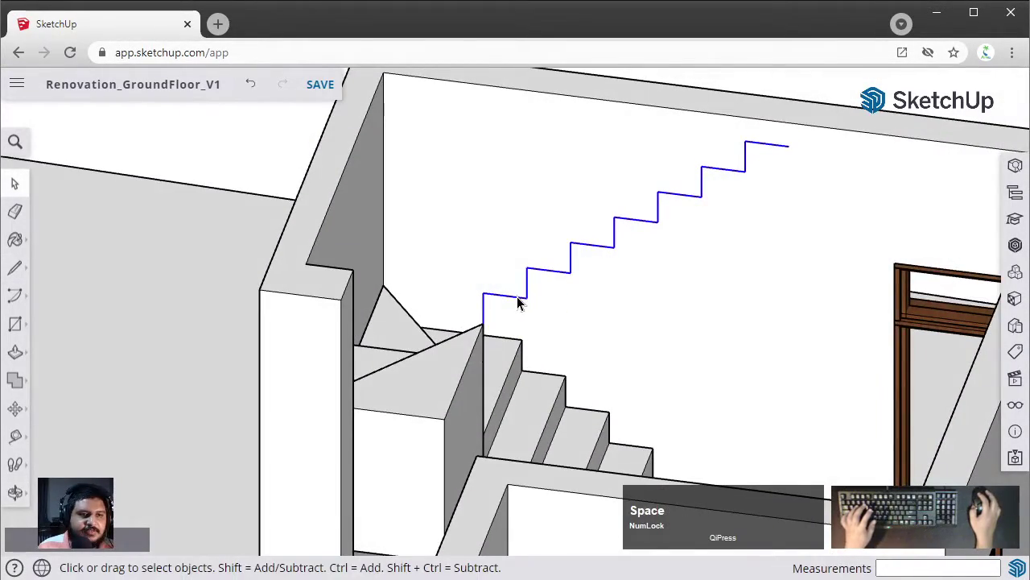
{"action": "right_click", "coordinate": [517, 302]}
{"action": "left_click", "coordinate": [534, 412]}
{"action": "middle_click_drag", "start_coordinate": [556, 301], "coordinate": [501, 337]}
- Draw a sloped line from the foot of the first riser to the outer end of the top tread
{"action": "key", "text": "l"}
{"action": "scroll", "coordinate": [499, 335], "scroll_direction": "up", "scroll_amount": 4}
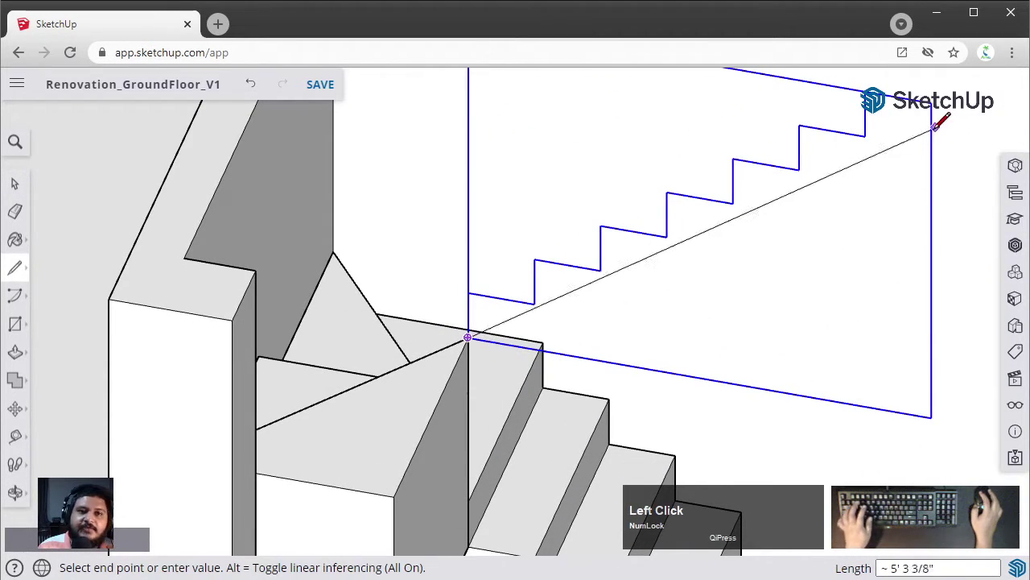
{"action": "middle_click_drag", "start_coordinate": [936, 125], "coordinate": [856, 207], "text": "shift"}
{"action": "left_click", "coordinate": [866, 166]}
{"action": "key", "text": "space"}
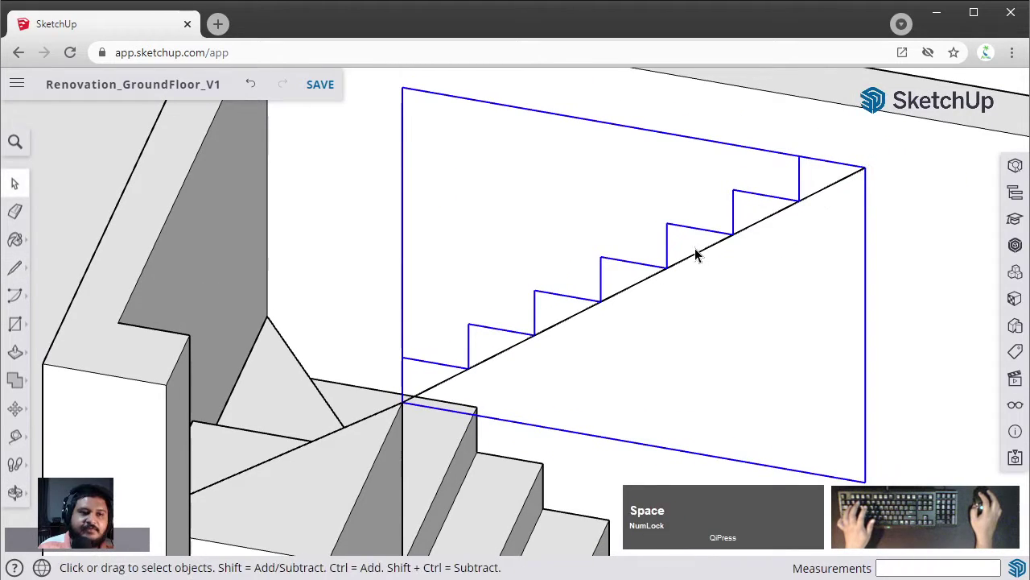
- Select only the sloped line and move it 6" straight down along the landing block's vertical edge
{"action": "left_click", "coordinate": [690, 255]}
{"action": "left_click", "coordinate": [589, 306], "text": "shift"}
{"action": "middle_click_drag", "start_coordinate": [589, 314], "coordinate": [632, 229], "text": "shift"}
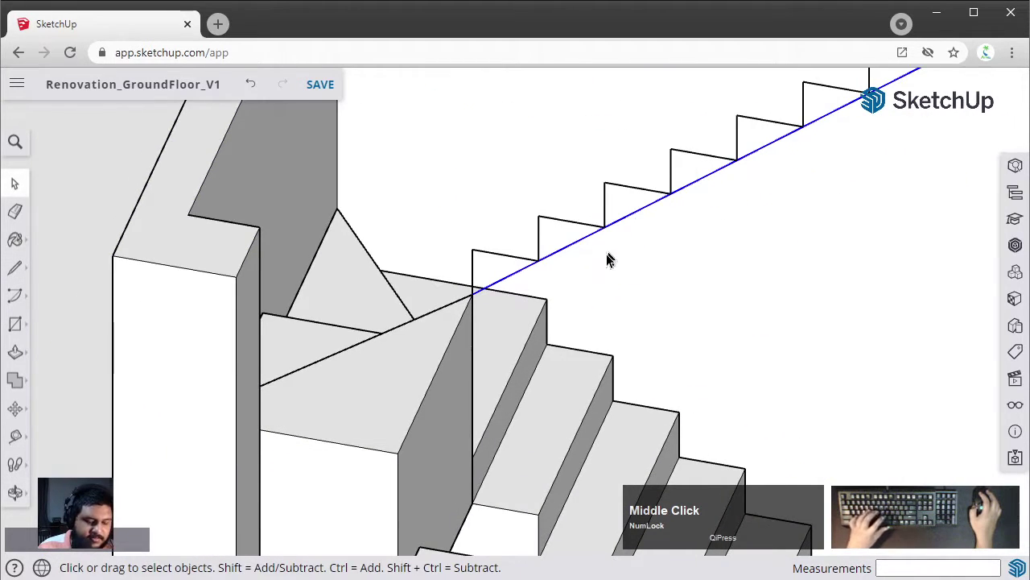
{"action": "key", "text": "m"}
{"action": "left_click", "coordinate": [469, 295]}
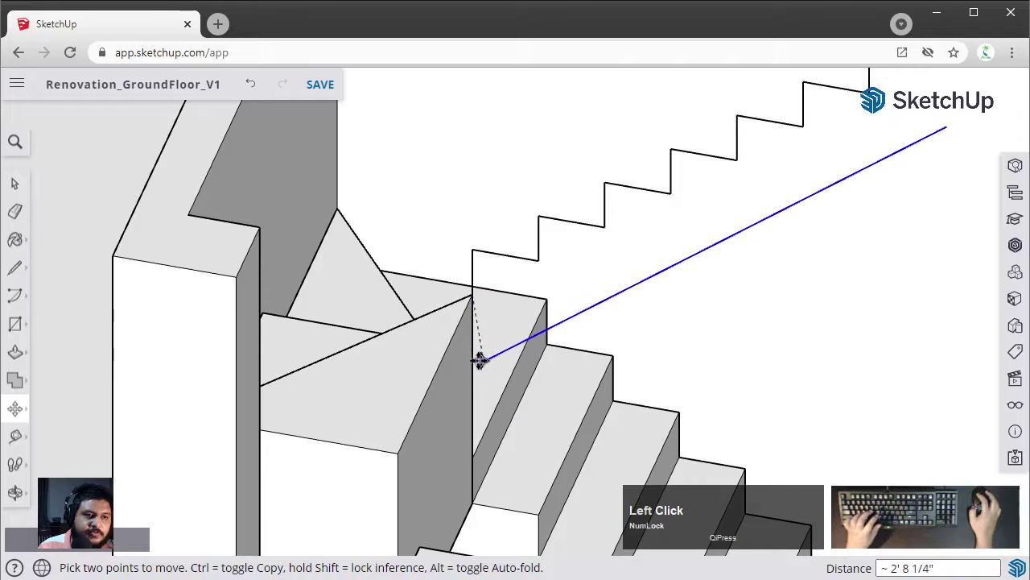
{"action": "middle_click_drag", "start_coordinate": [475, 367], "coordinate": [425, 339]}
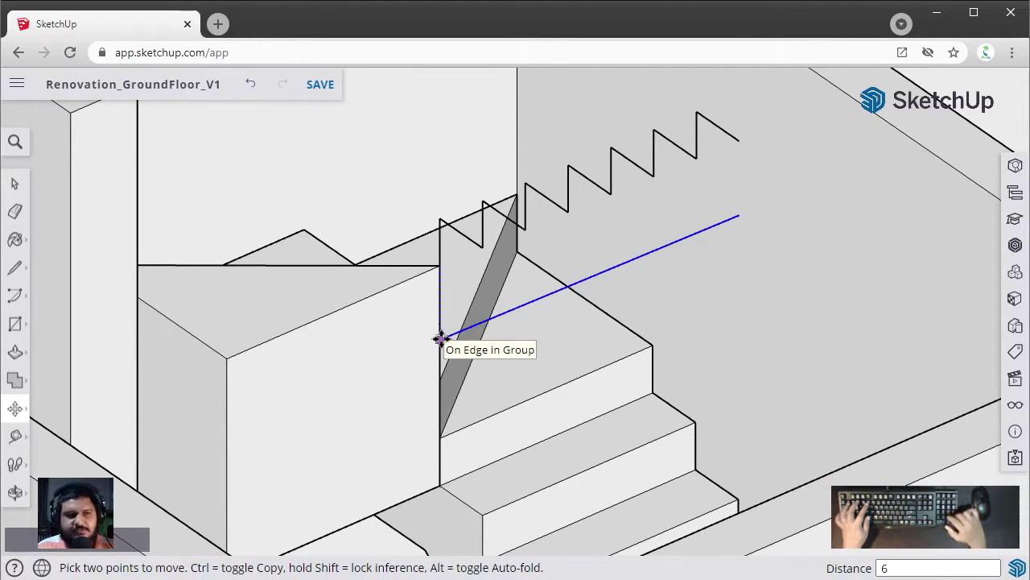
{"action": "middle_click_drag", "start_coordinate": [441, 339], "coordinate": [494, 331]}
{"action": "scroll", "coordinate": [575, 315], "scroll_direction": "down", "scroll_amount": 3}
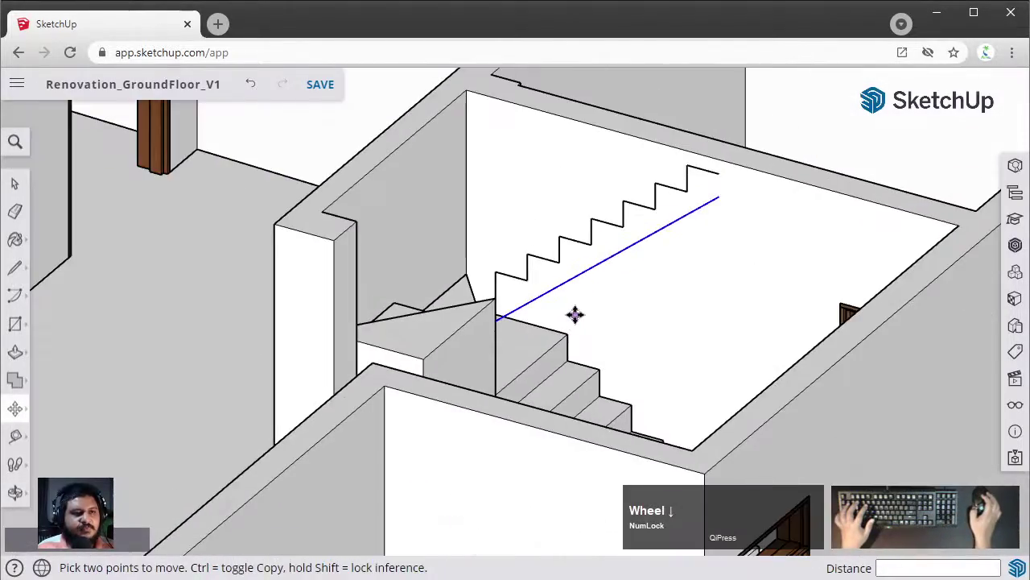
- Move the sloped line straight down by another 2"
{"action": "middle_click_drag", "start_coordinate": [574, 314], "coordinate": [575, 359]}
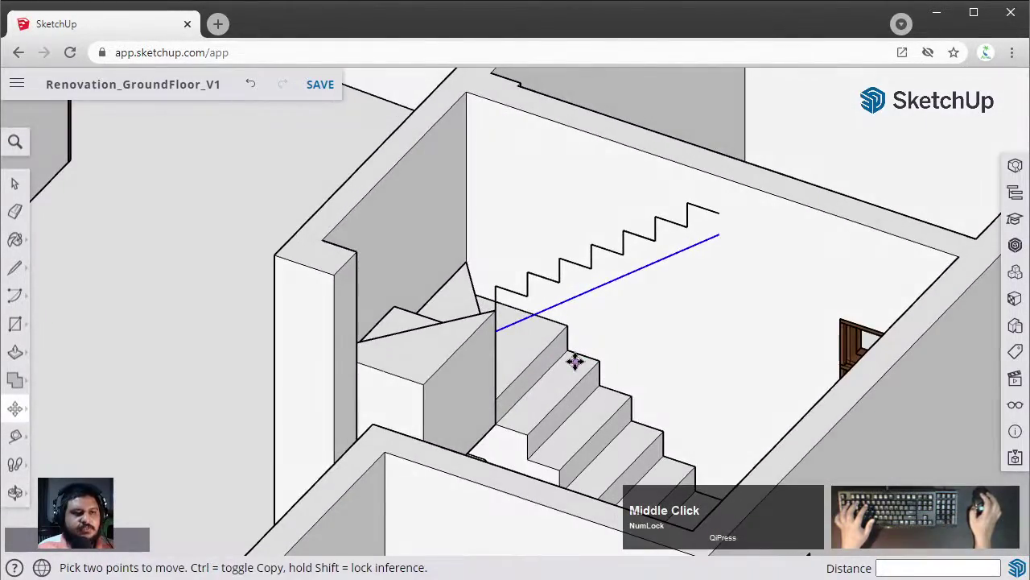
{"action": "scroll", "coordinate": [653, 310], "scroll_direction": "up", "scroll_amount": 3}
{"action": "middle_click_drag", "start_coordinate": [653, 311], "coordinate": [534, 439]}
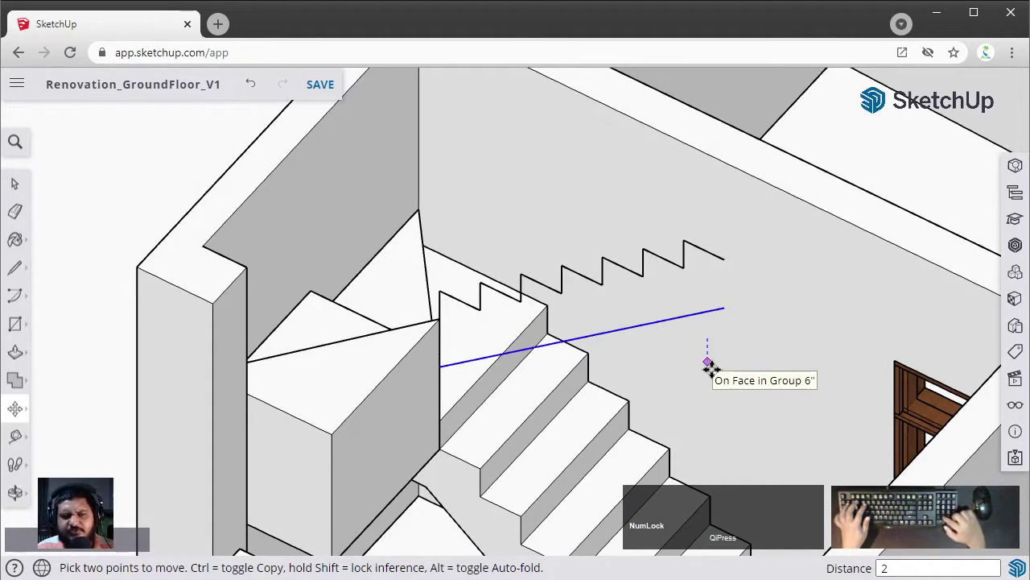
{"action": "scroll", "coordinate": [712, 370], "scroll_direction": "down", "scroll_amount": 3}
{"action": "middle_click_drag", "start_coordinate": [680, 383], "coordinate": [827, 263]}
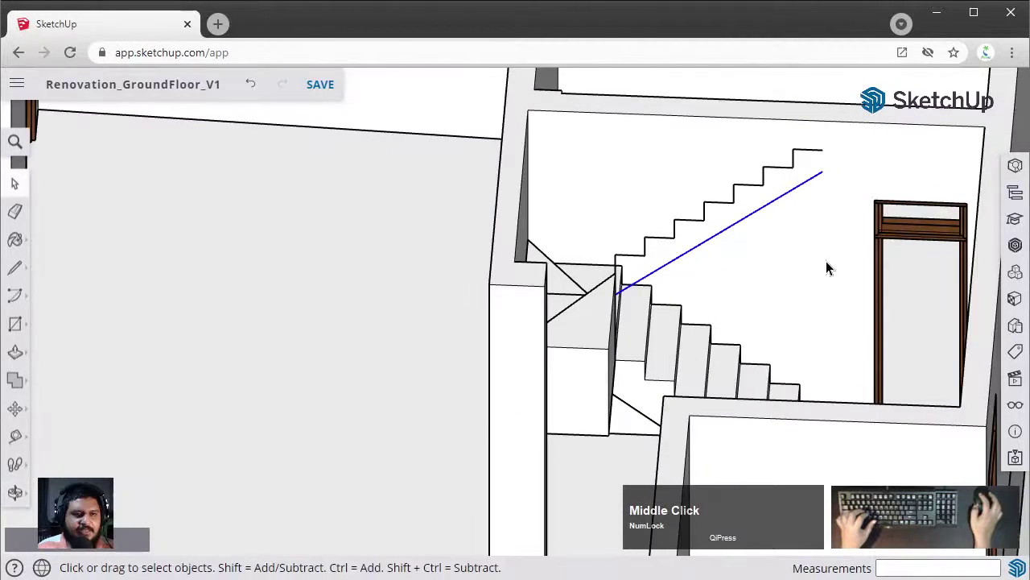
- Lower the sloped line once more so it starts 10" below the foot of the first riser
{"action": "key", "text": "m"}
{"action": "left_click", "coordinate": [825, 251]}
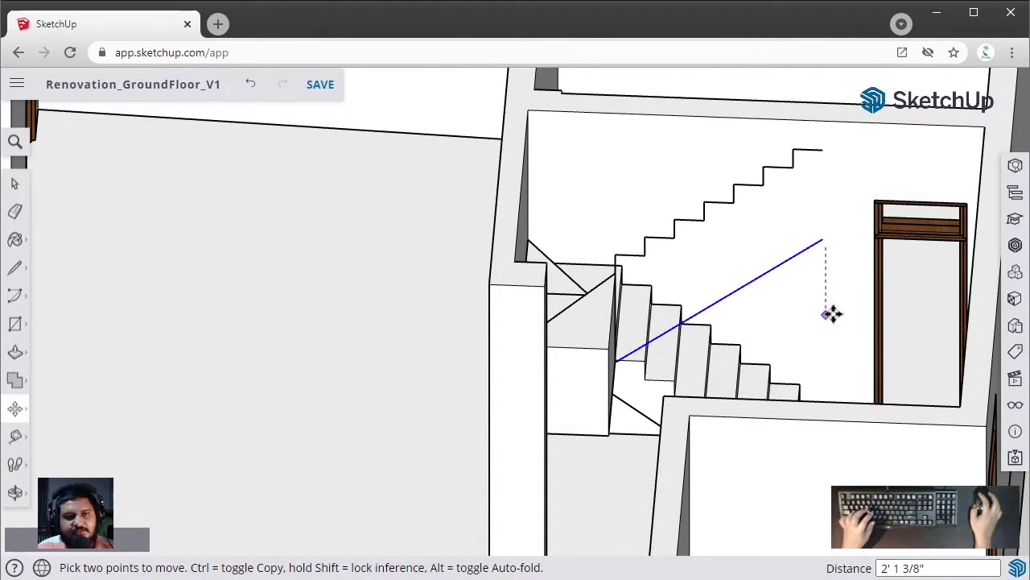
{"action": "key", "text": "space"}
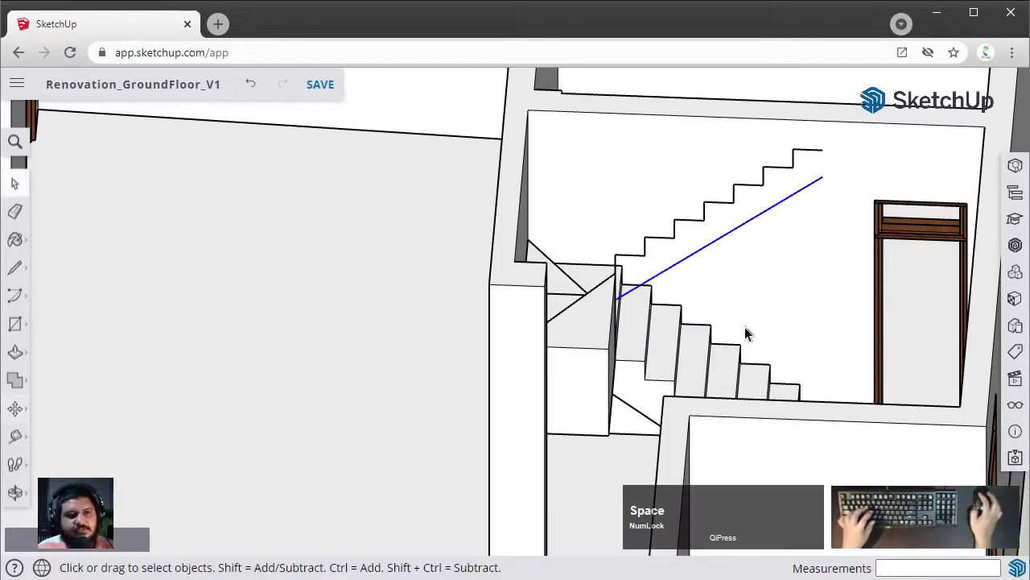
- Draw a 10" vertical line joining the foot of the first riser to the sloped line's lower end, using back edges for reference
{"action": "middle_click_drag", "start_coordinate": [746, 333], "coordinate": [796, 311]}
{"action": "scroll", "coordinate": [693, 390], "scroll_direction": "up", "scroll_amount": 3}
{"action": "middle_click_drag", "start_coordinate": [693, 394], "coordinate": [418, 292]}
{"action": "scroll", "coordinate": [559, 274], "scroll_direction": "up", "scroll_amount": 3}
{"action": "key", "text": "l"}
{"action": "key", "text": "k"}
{"action": "scroll", "coordinate": [558, 275], "scroll_direction": "up", "scroll_amount": 2}
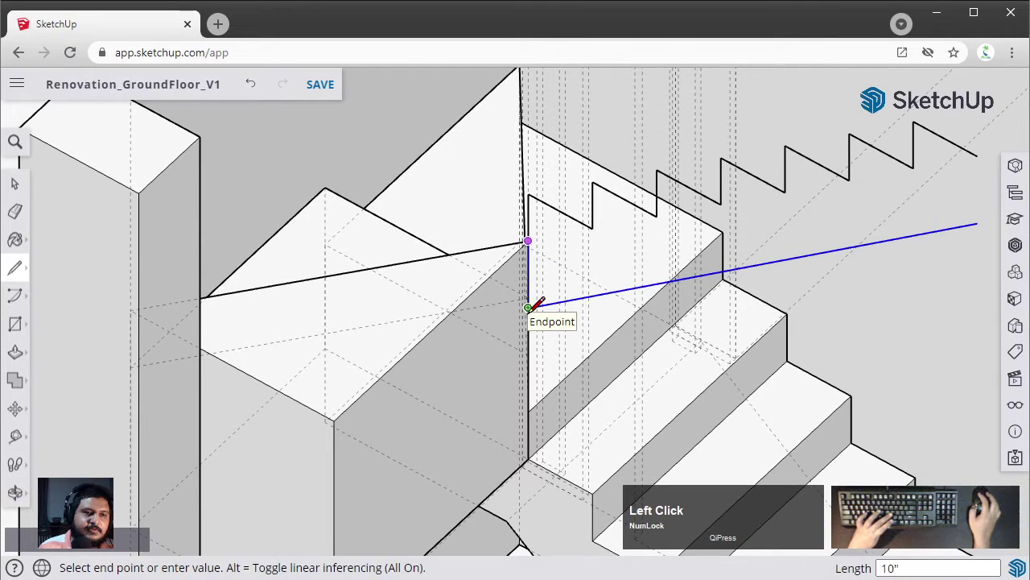
{"action": "key", "text": "k"}
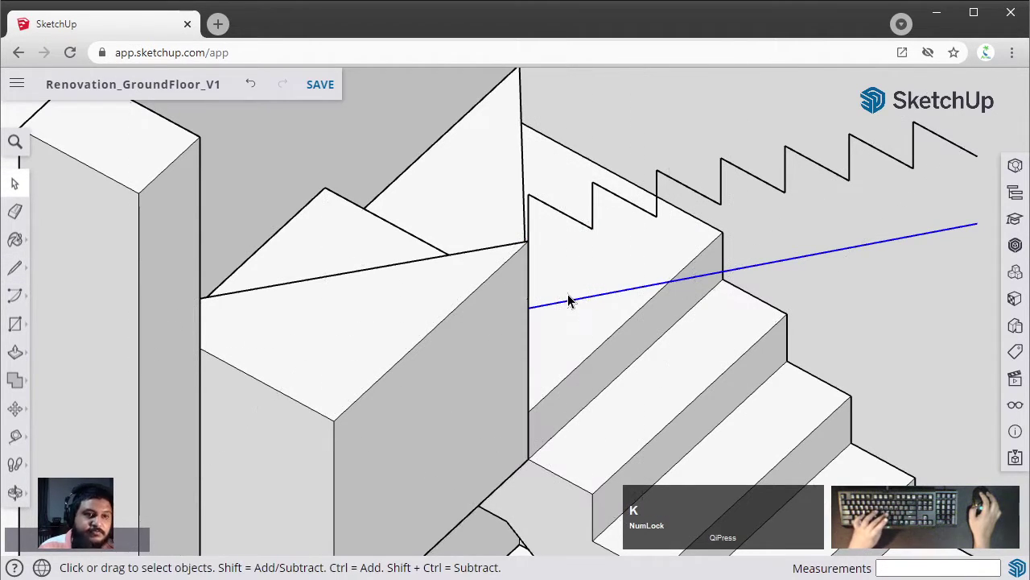
- Draw a 10" vertical line joining the top tread's outer end to the sloped line's upper end
{"action": "scroll", "coordinate": [572, 297], "scroll_direction": "down", "scroll_amount": 3}
{"action": "middle_click_drag", "start_coordinate": [577, 292], "coordinate": [507, 331], "text": "shift"}
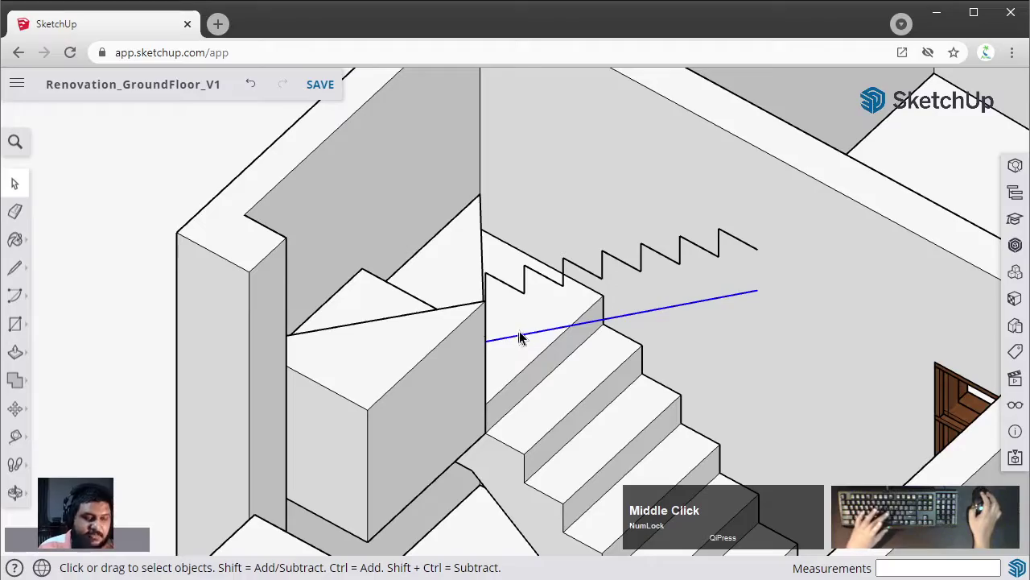
{"action": "key", "text": "k"}
{"action": "middle_click_drag", "start_coordinate": [519, 337], "coordinate": [460, 349]}
{"action": "scroll", "coordinate": [731, 357], "scroll_direction": "down", "scroll_amount": 2}
{"action": "scroll", "coordinate": [344, 411], "scroll_direction": "up", "scroll_amount": 2}
{"action": "key", "text": "k"}
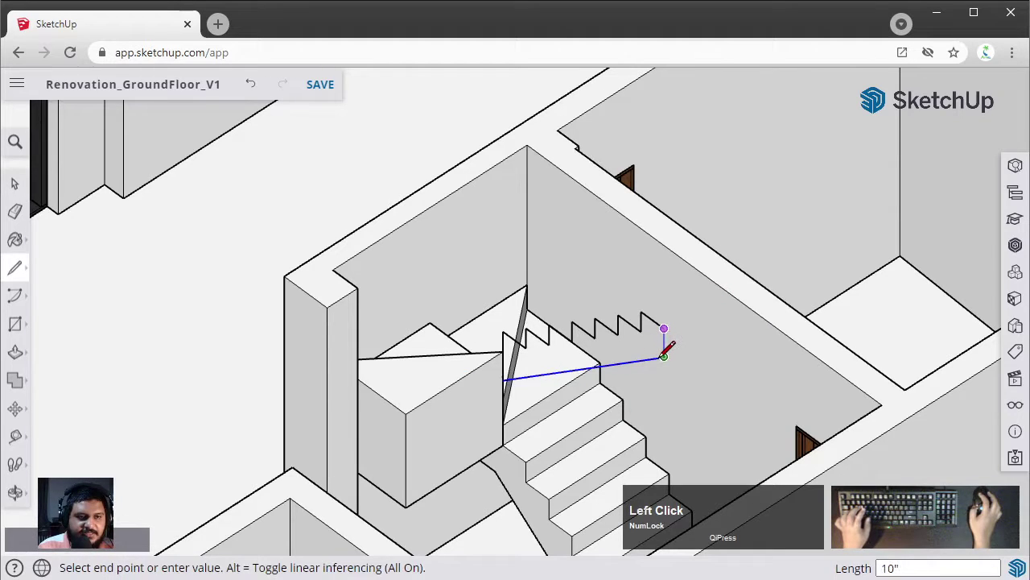
{"action": "middle_click_drag", "start_coordinate": [658, 362], "coordinate": [770, 350]}
{"action": "scroll", "coordinate": [577, 375], "scroll_direction": "up", "scroll_amount": 3}
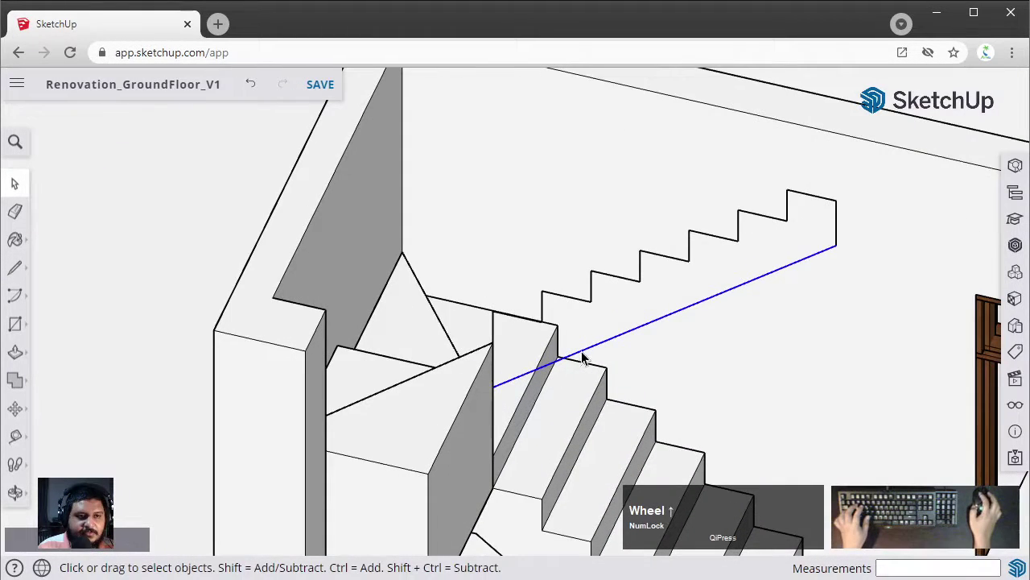
- Explode the group of upper-flight step edges
{"action": "middle_click_drag", "start_coordinate": [583, 358], "coordinate": [735, 421]}
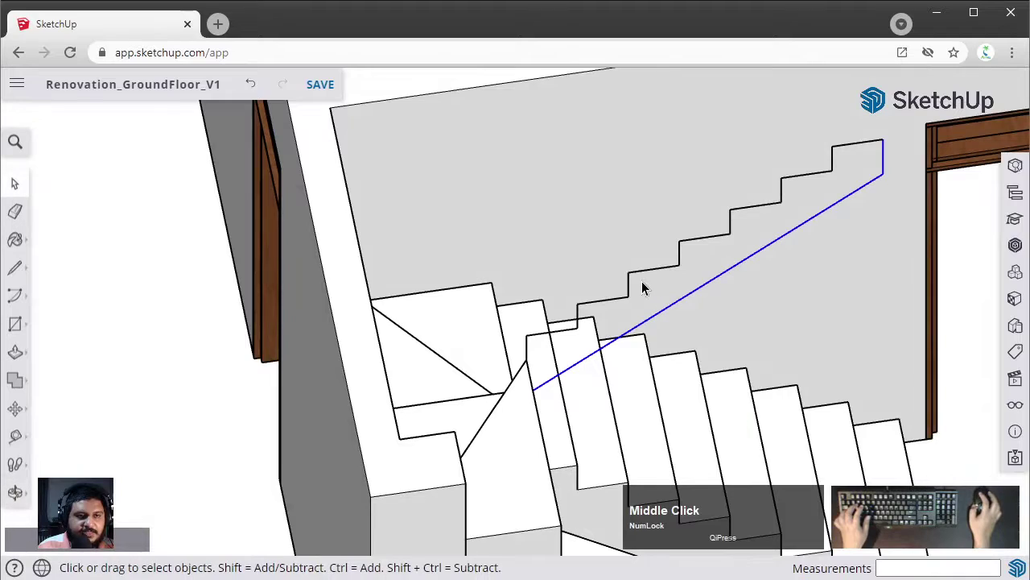
{"action": "left_click", "coordinate": [731, 221]}
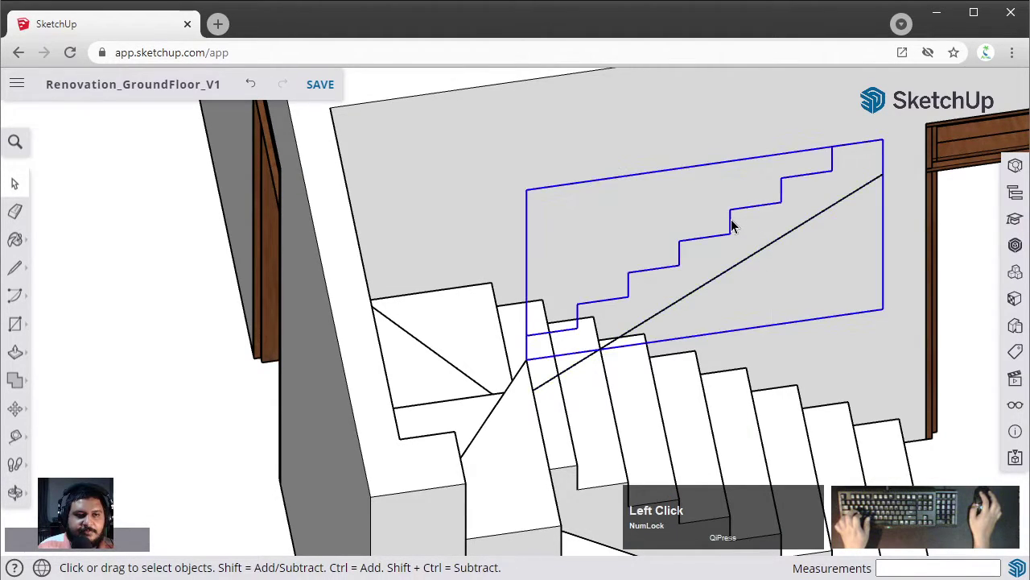
{"action": "right_click", "coordinate": [732, 221]}
{"action": "left_click", "coordinate": [827, 332]}
- Erase the vertical line at the top tread's outer end and redraw it down to the sloped line to close the profile
{"action": "middle_click_drag", "start_coordinate": [837, 327], "coordinate": [790, 324]}
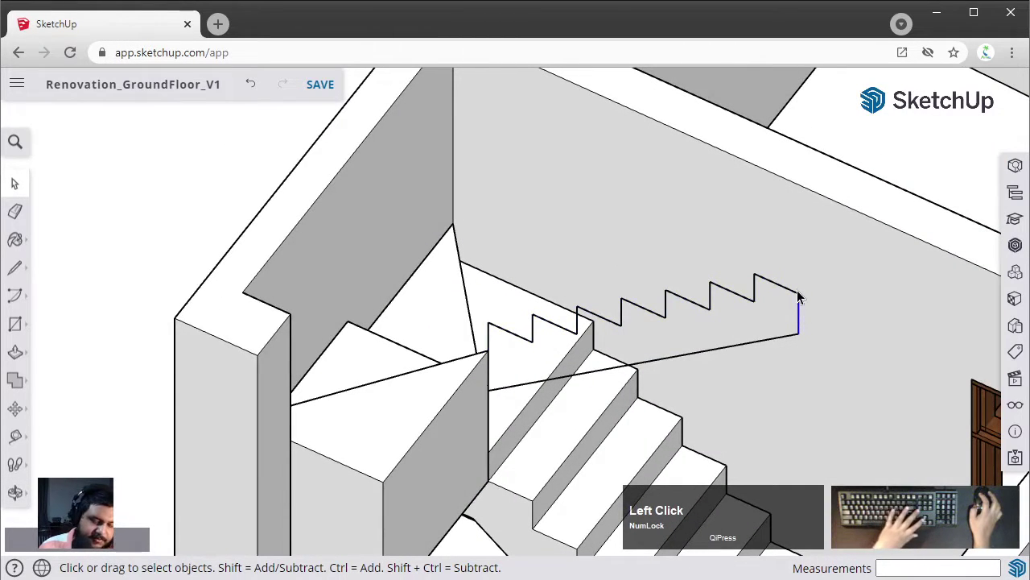
{"action": "key", "text": "l"}
{"action": "left_click", "coordinate": [795, 295]}
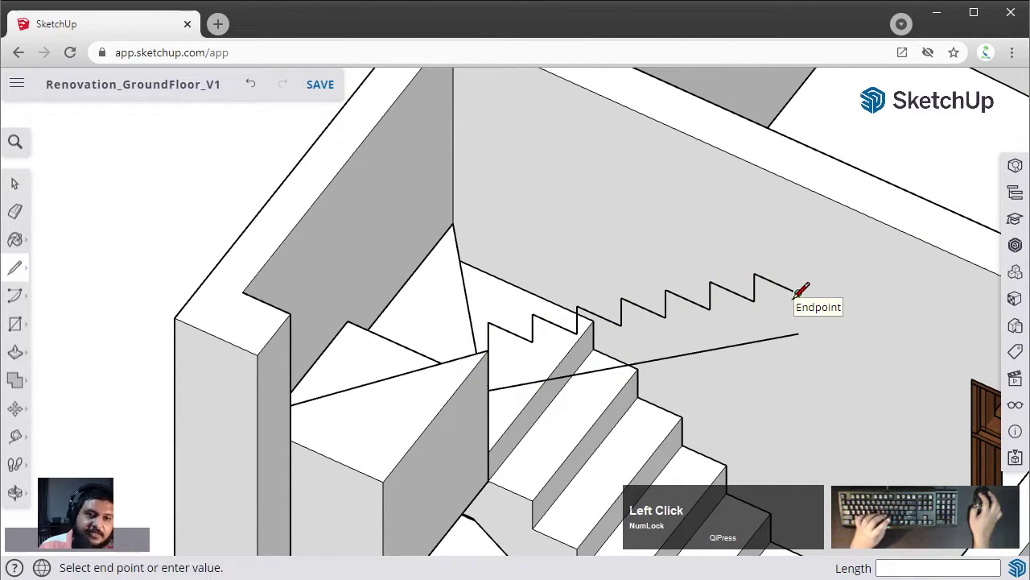
{"action": "left_click", "coordinate": [797, 338]}
{"action": "key", "text": "space"}
- Close the upper-flight profile at the top tread's outer end and extrude it horizontally to the landing's outer corner
{"action": "left_click", "coordinate": [729, 336]}
{"action": "middle_click_drag", "start_coordinate": [729, 335], "coordinate": [740, 301], "text": "shift"}
{"action": "key", "text": "p"}
{"action": "left_click", "coordinate": [738, 319]}
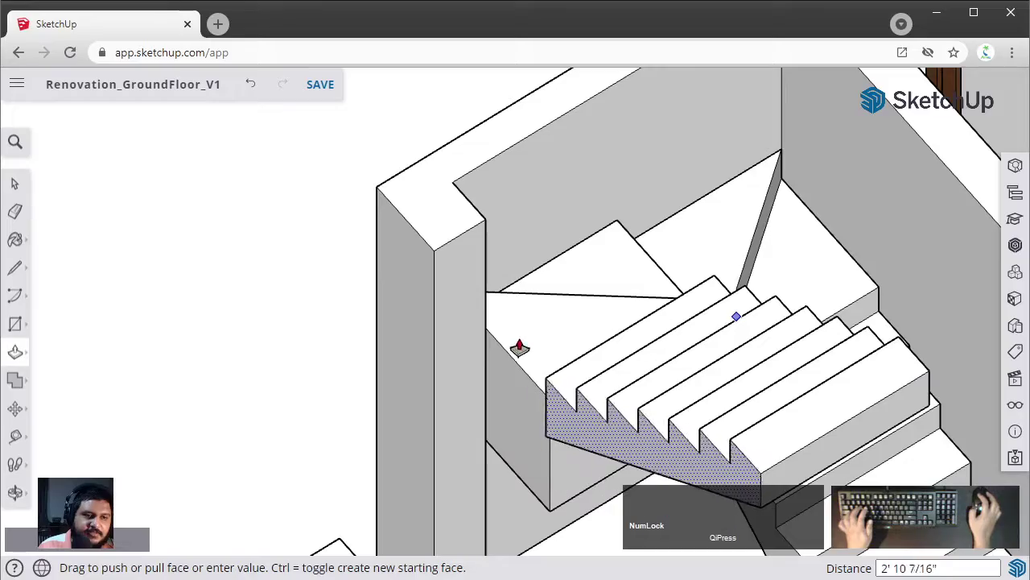
- Examine the extruded upper flight, its sloped underside and its meeting with the landing block from several angles
{"action": "scroll", "coordinate": [533, 378], "scroll_direction": "down", "scroll_amount": 2}
{"action": "middle_click_drag", "start_coordinate": [532, 371], "coordinate": [62, 327]}
{"action": "scroll", "coordinate": [494, 381], "scroll_direction": "up", "scroll_amount": 3}
{"action": "middle_click_drag", "start_coordinate": [494, 381], "coordinate": [457, 320]}
{"action": "scroll", "coordinate": [404, 367], "scroll_direction": "up", "scroll_amount": 3}
{"action": "scroll", "coordinate": [405, 357], "scroll_direction": "down", "scroll_amount": 2}
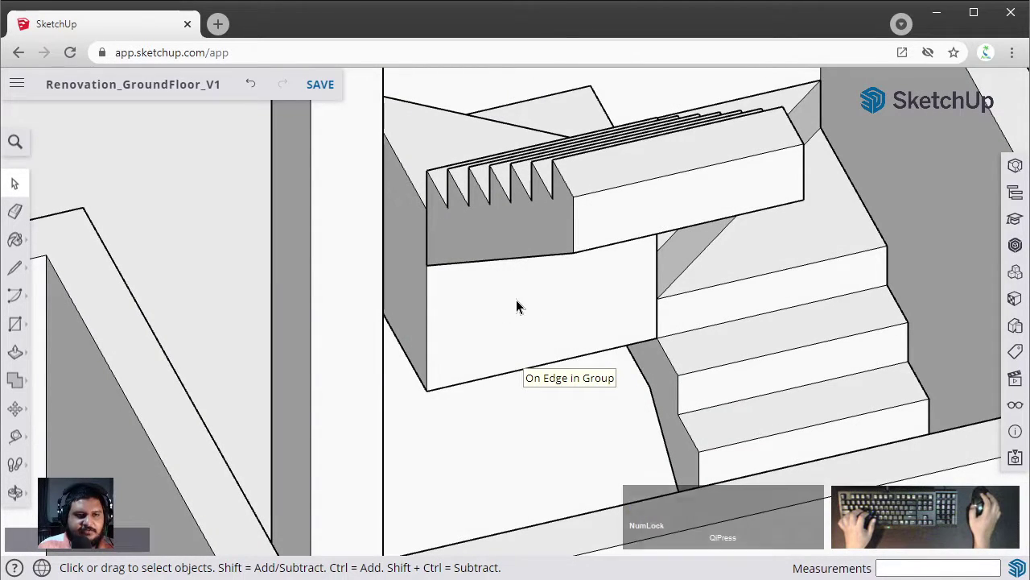
{"action": "mouse_move", "coordinate": [515, 300]}
{"action": "middle_mouse_down"}
{"action": "mouse_move", "coordinate": [589, 284]}
{"action": "mouse_move", "coordinate": [517, 281]}
{"action": "mouse_move", "coordinate": [521, 294]}
{"action": "middle_mouse_up"}
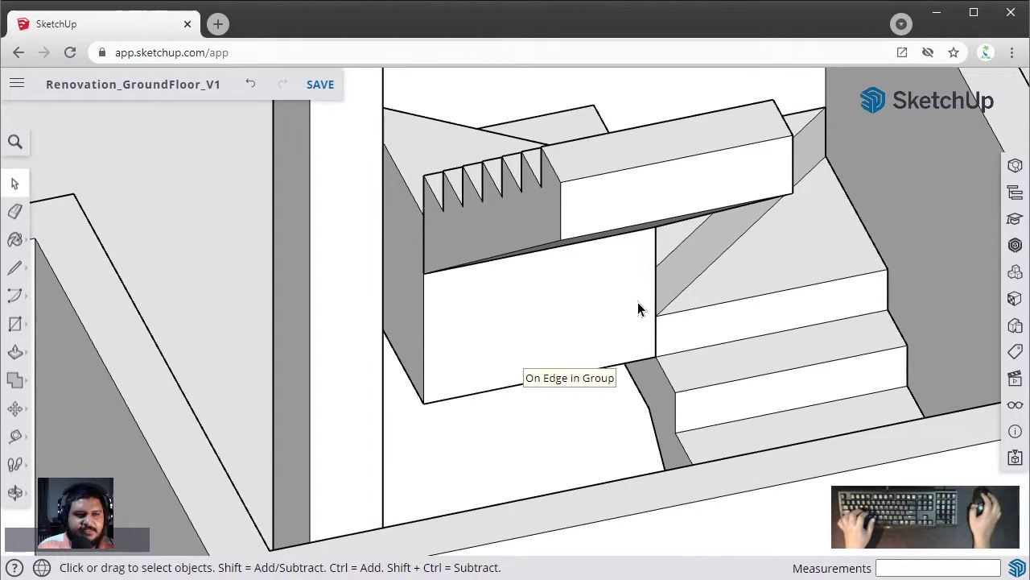
{"action": "middle_click_drag", "start_coordinate": [389, 323], "coordinate": [459, 363]}
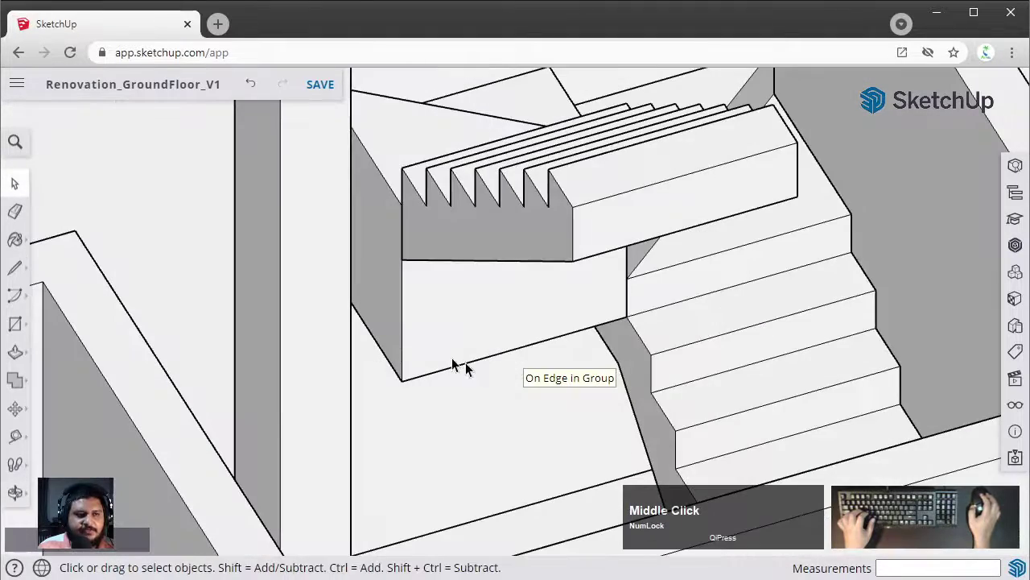
{"action": "middle_click_drag", "start_coordinate": [416, 394], "coordinate": [417, 339]}
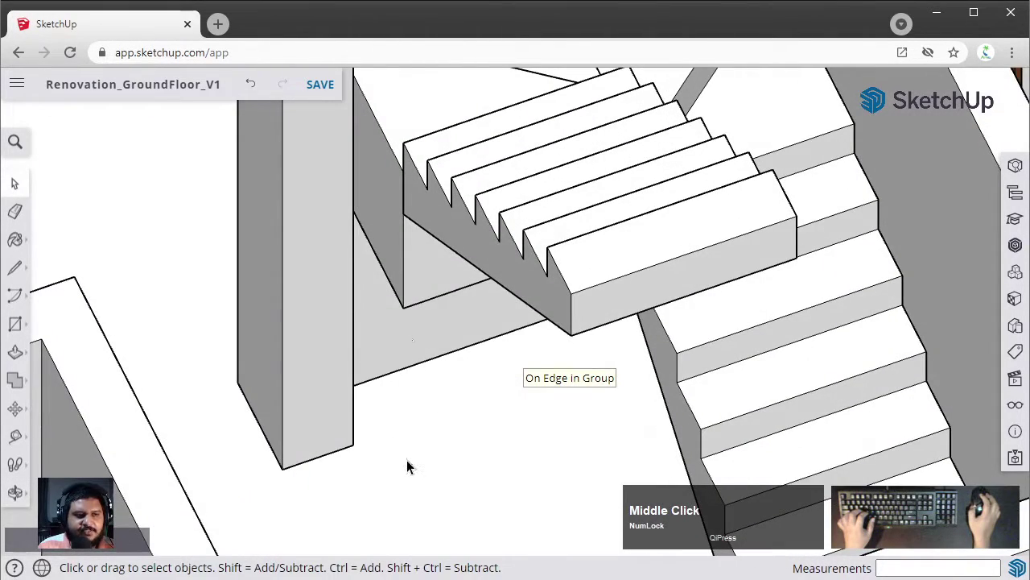
{"action": "scroll", "coordinate": [472, 377], "scroll_direction": "down", "scroll_amount": 2}
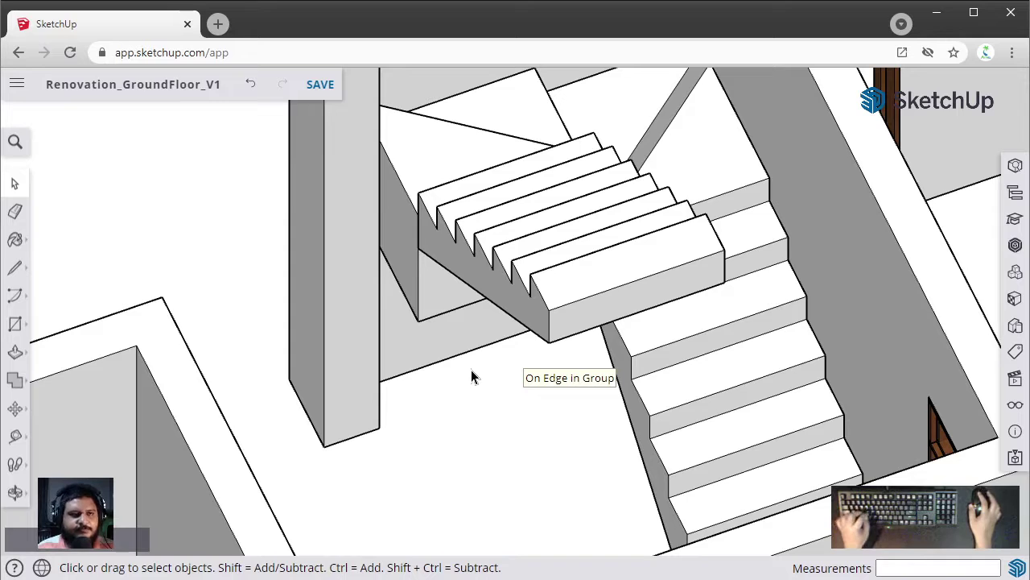
{"action": "middle_click_drag", "start_coordinate": [382, 339], "coordinate": [461, 279]}
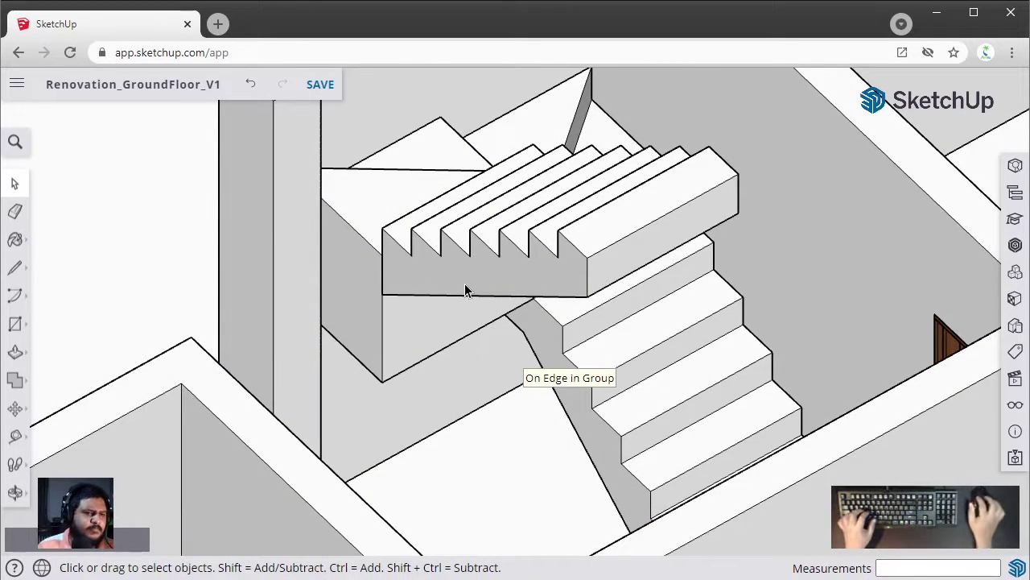
- Select all connected geometry of the upper flight and make it a group
{"action": "middle_click_drag", "start_coordinate": [390, 335], "coordinate": [749, 285], "text": "shift"}
{"action": "left_click", "coordinate": [749, 285]}
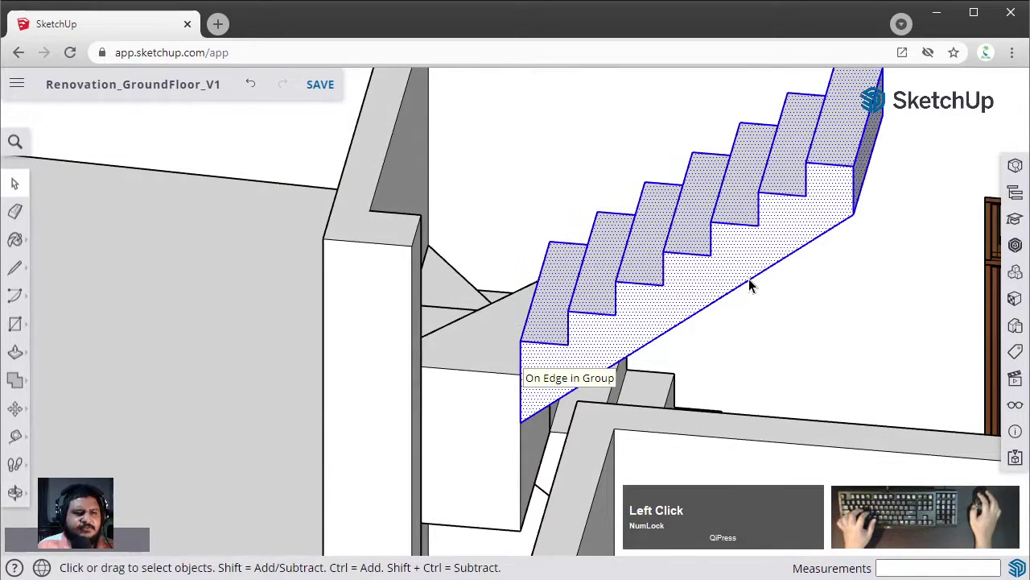
{"action": "right_click", "coordinate": [741, 276]}
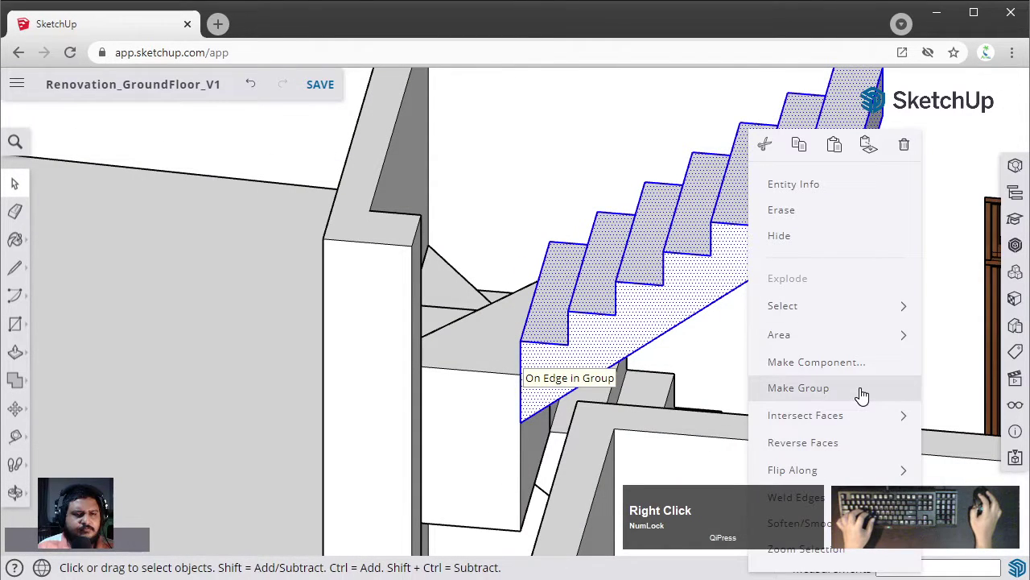
{"action": "left_click", "coordinate": [593, 305]}
{"action": "middle_click_drag", "start_coordinate": [506, 306], "coordinate": [493, 216]}
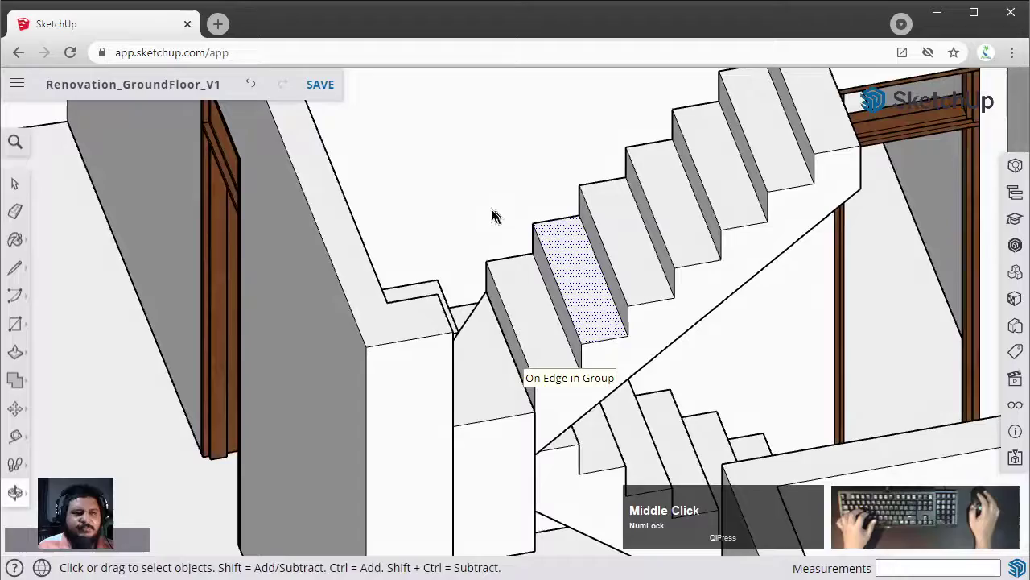
{"action": "left_click", "coordinate": [613, 352]}
{"action": "right_click", "coordinate": [616, 322]}
{"action": "left_click", "coordinate": [710, 384]}
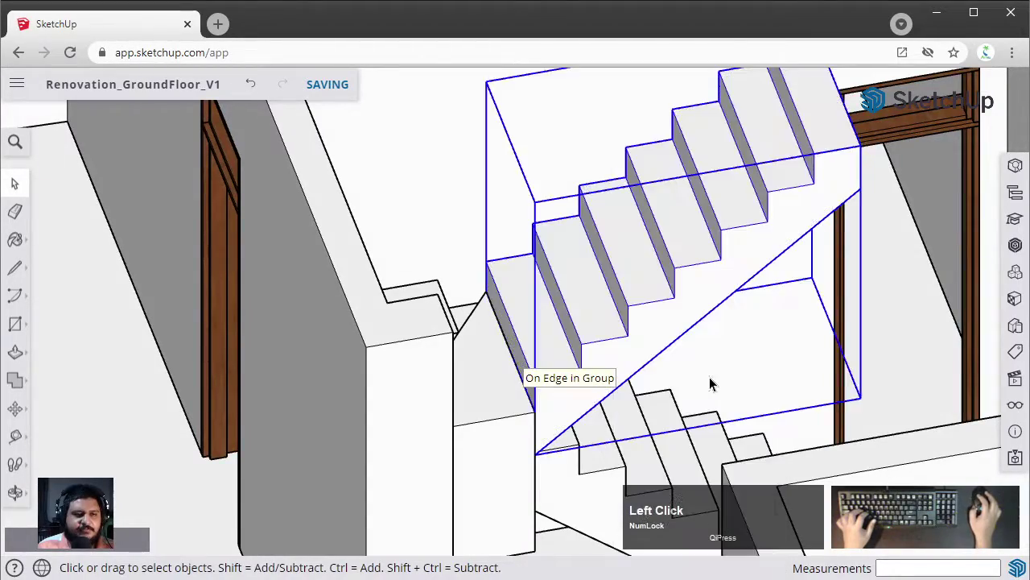
- Combine the upper-flight group with the adjoining landing groups into one solid
{"action": "scroll", "coordinate": [709, 277], "scroll_direction": "down", "scroll_amount": 3}
{"action": "middle_click_drag", "start_coordinate": [708, 276], "coordinate": [551, 395]}
{"action": "left_click", "coordinate": [550, 395], "text": "shift"}
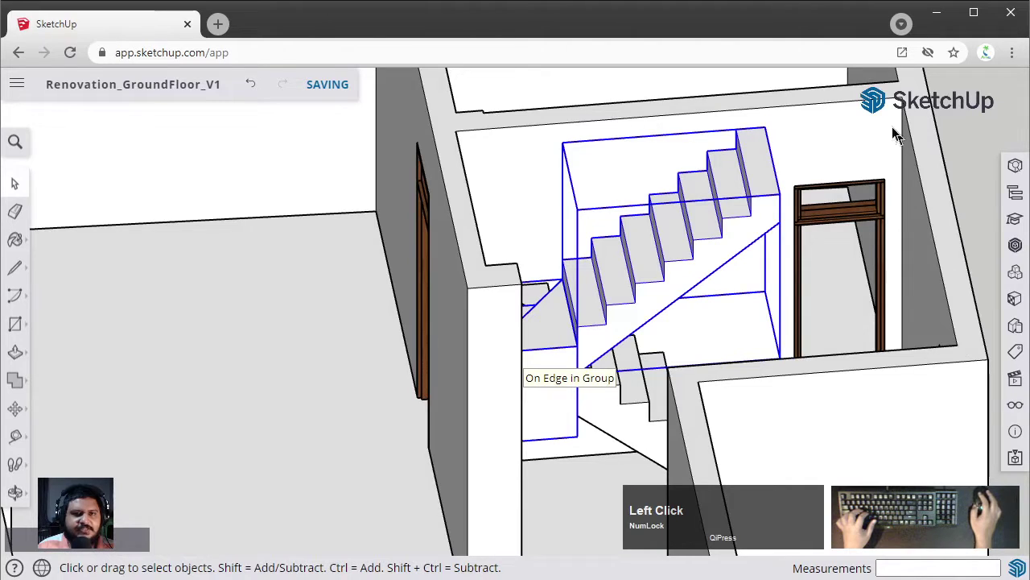
{"action": "left_click", "coordinate": [19, 385]}
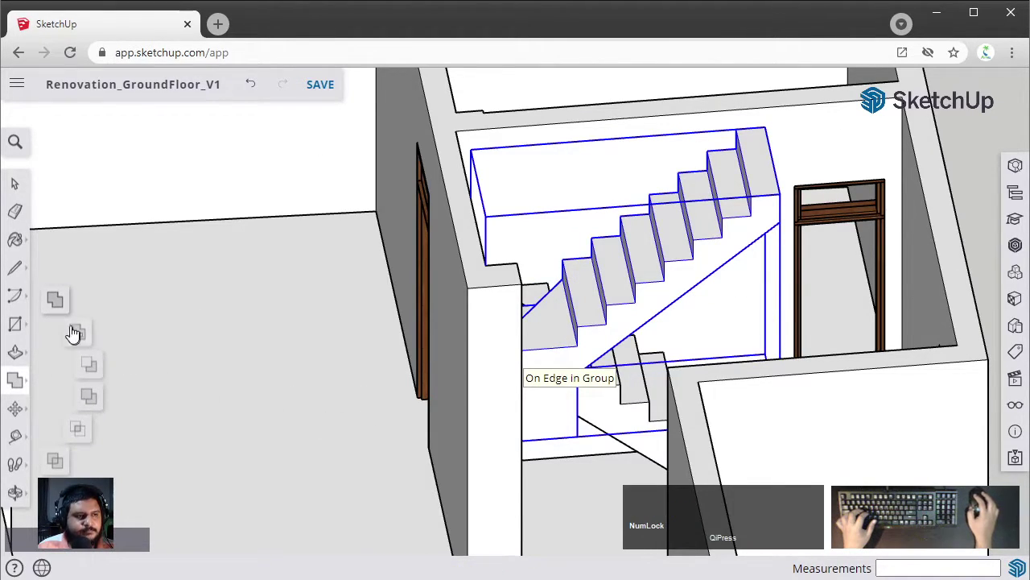
{"action": "left_click", "coordinate": [53, 307]}
- Examine the combined staircase from several sides and how its upper flight relates to the top of the walls
{"action": "middle_click_drag", "start_coordinate": [506, 261], "coordinate": [514, 322]}
{"action": "left_click", "coordinate": [505, 316]}
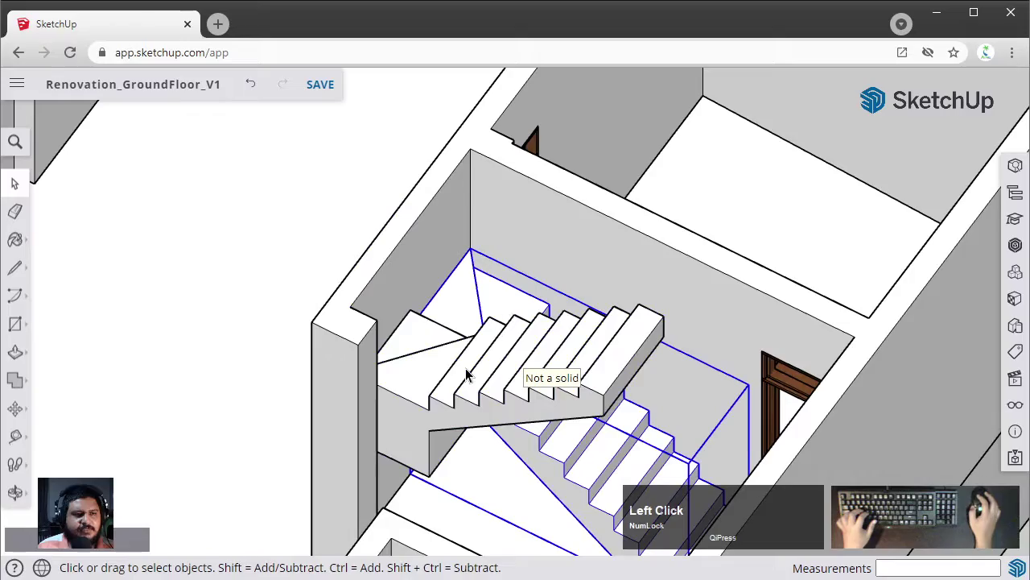
{"action": "middle_click_drag", "start_coordinate": [466, 375], "coordinate": [4, 411]}
{"action": "middle_click_drag", "start_coordinate": [92, 330], "coordinate": [592, 372]}
{"action": "scroll", "coordinate": [743, 345], "scroll_direction": "down", "scroll_amount": 5}
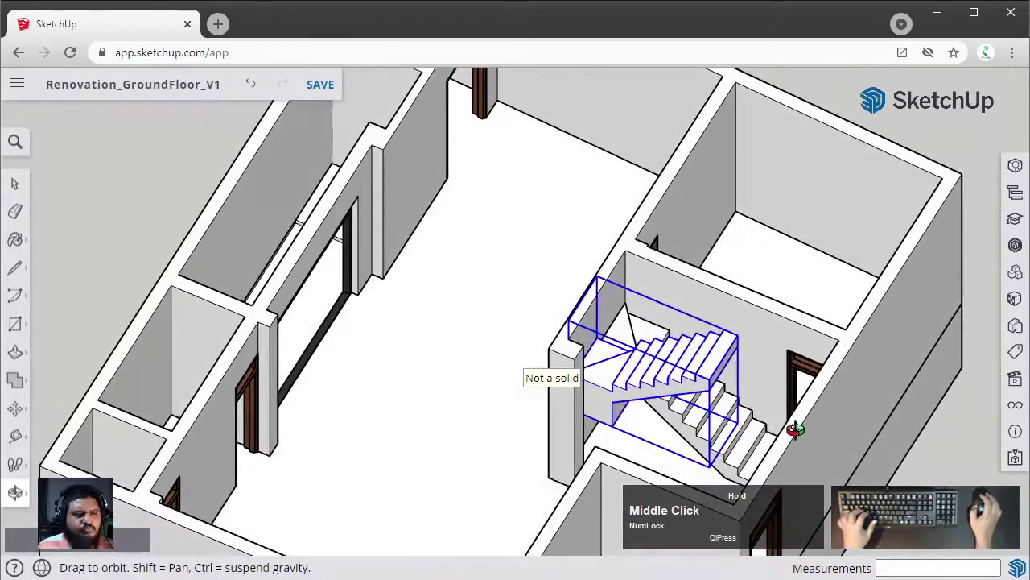
{"action": "middle_click_drag", "start_coordinate": [794, 429], "coordinate": [658, 102]}
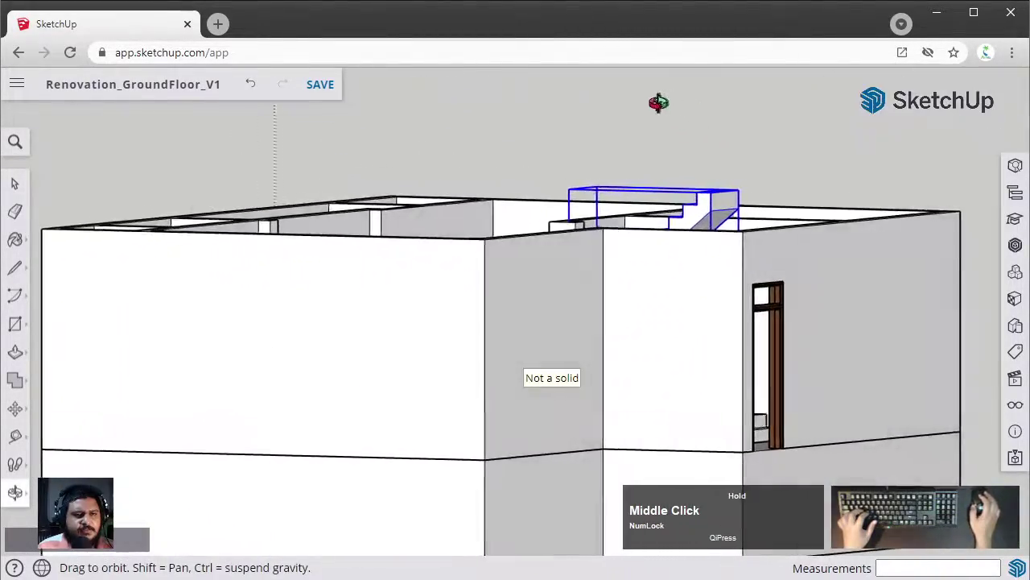
{"action": "left_click", "coordinate": [747, 138]}
{"action": "middle_click_drag", "start_coordinate": [747, 138], "coordinate": [537, 225]}
{"action": "middle_click_drag", "start_coordinate": [536, 225], "coordinate": [540, 228]}
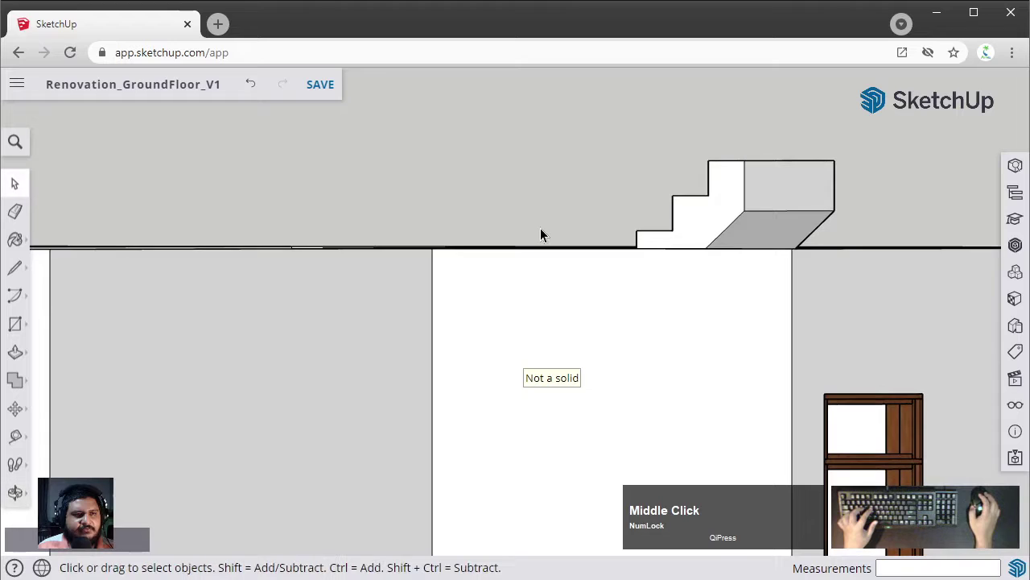
- Set the model to the standard front view and frame the upper flight above the wall top
{"action": "left_click", "coordinate": [1015, 299]}
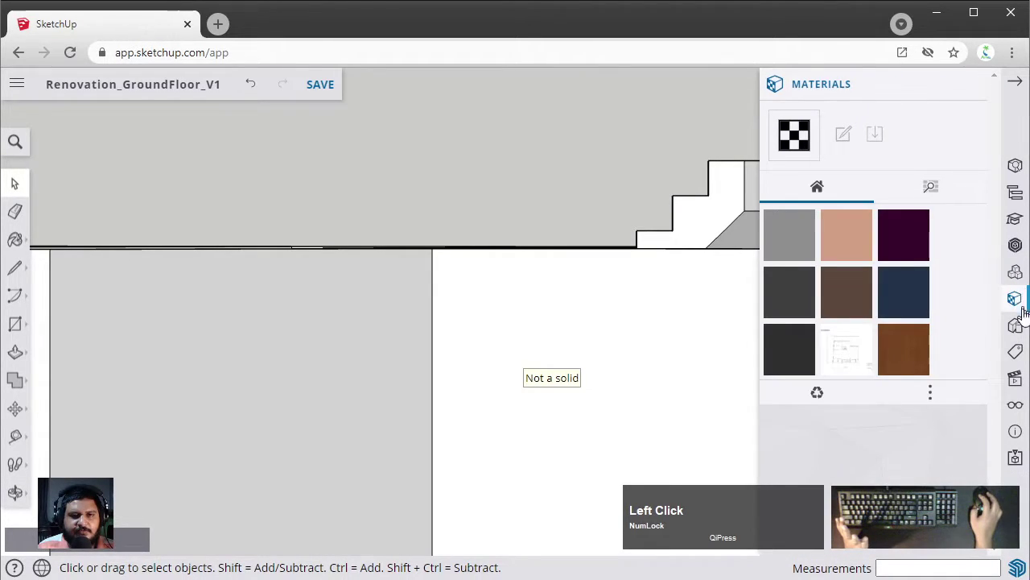
{"action": "left_click", "coordinate": [974, 85]}
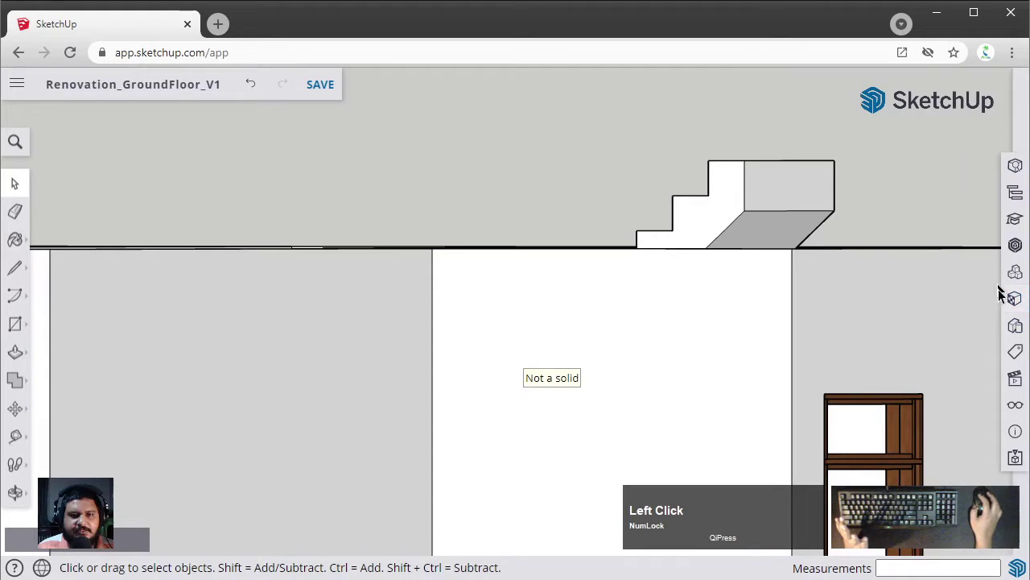
{"action": "left_click", "coordinate": [1013, 377]}
{"action": "left_click", "coordinate": [890, 204]}
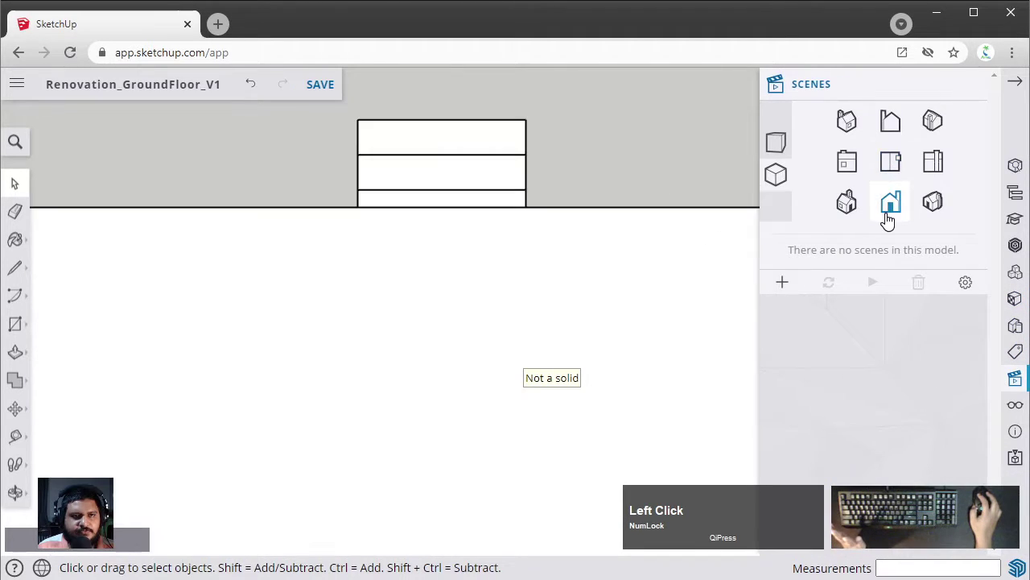
{"action": "scroll", "coordinate": [455, 178], "scroll_direction": "up", "scroll_amount": 3}
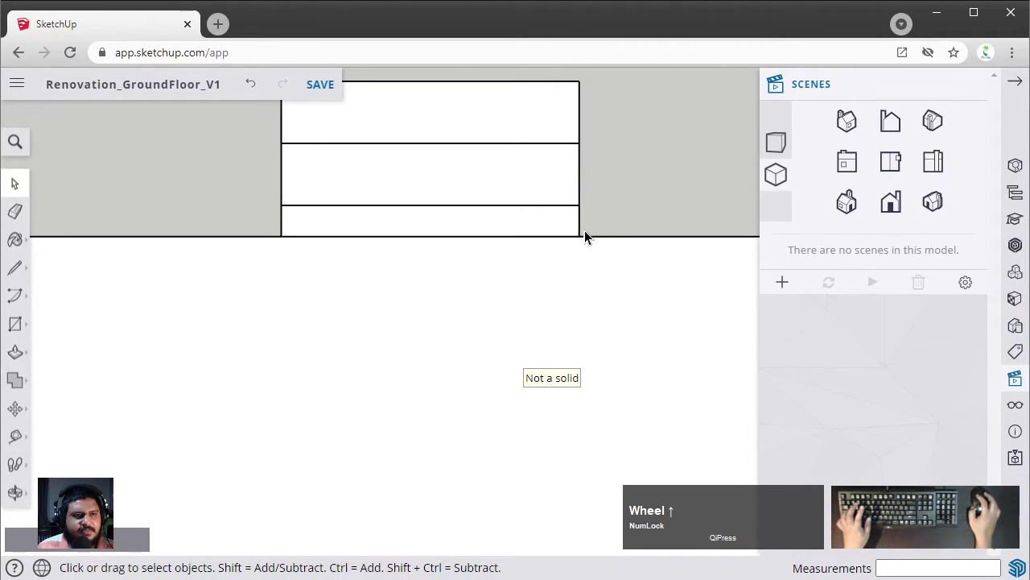
- Draw a rectangle 1' high and 2" wide standing on the wall top beside the upper flight
{"action": "key", "text": "l"}
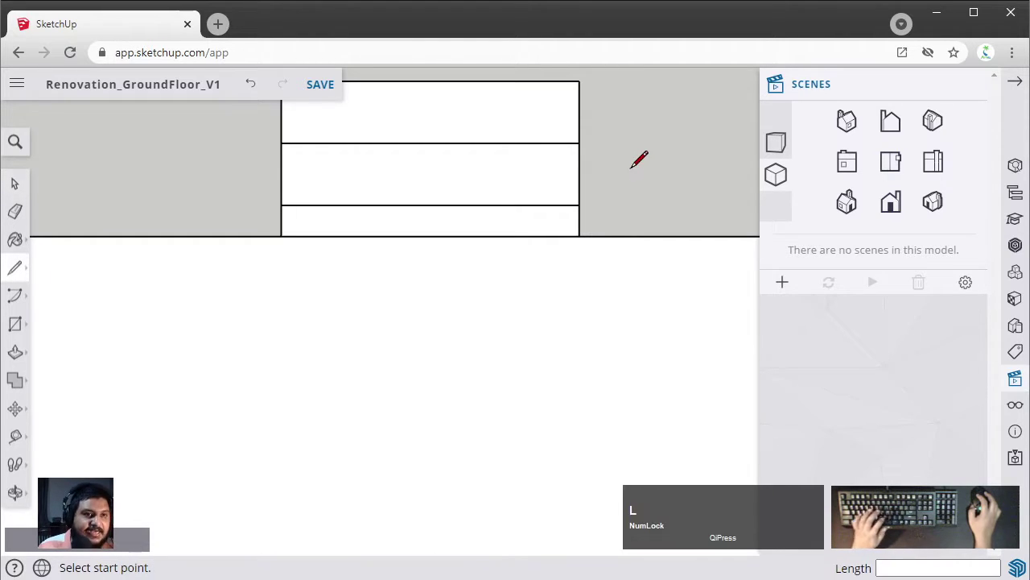
{"action": "left_click", "coordinate": [606, 235]}
{"action": "type", "text": "1"}
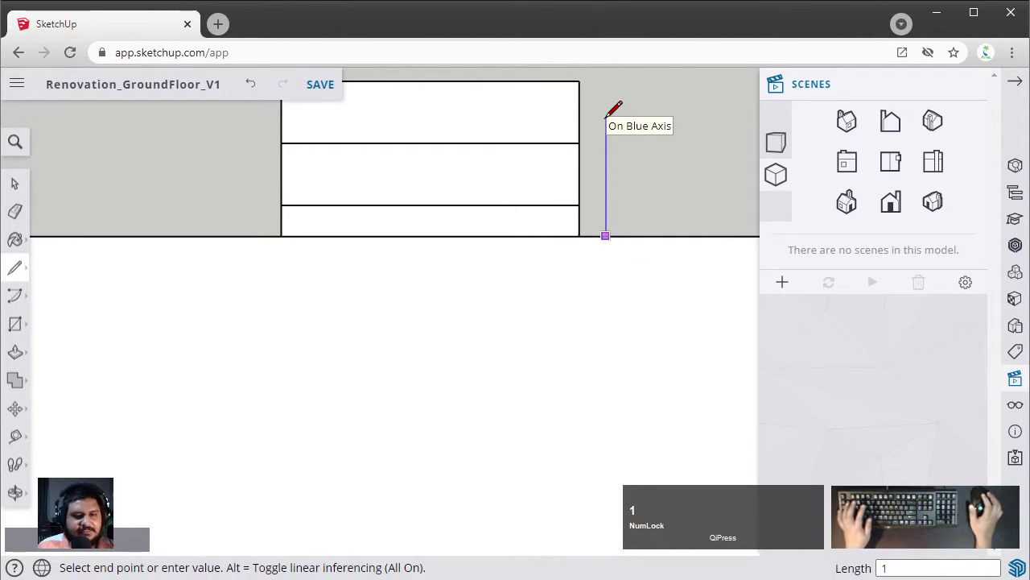
{"action": "type", "text": "'"}
{"action": "key", "text": "Return"}
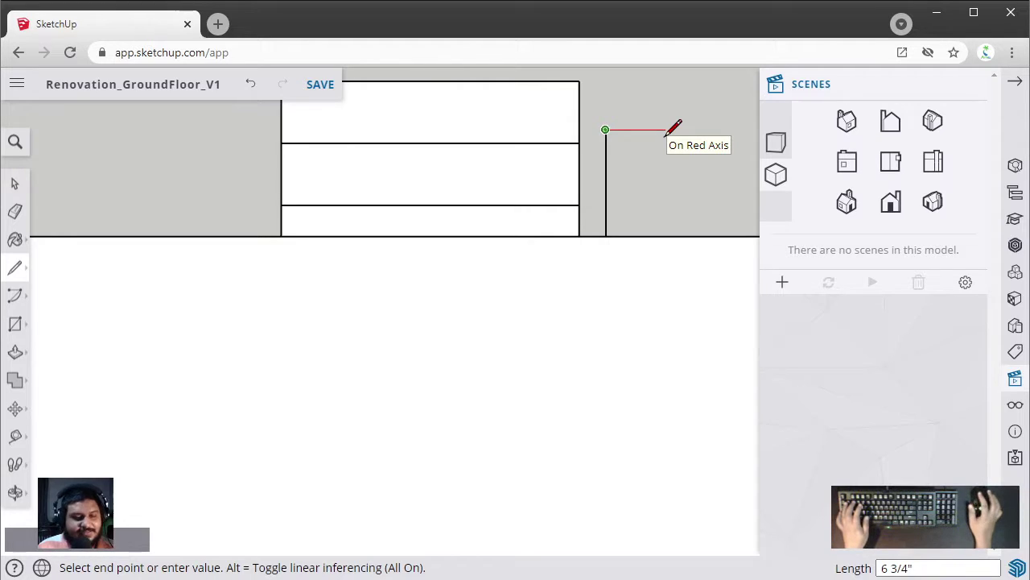
{"action": "type", "text": "2"}
{"action": "key", "text": "Return"}
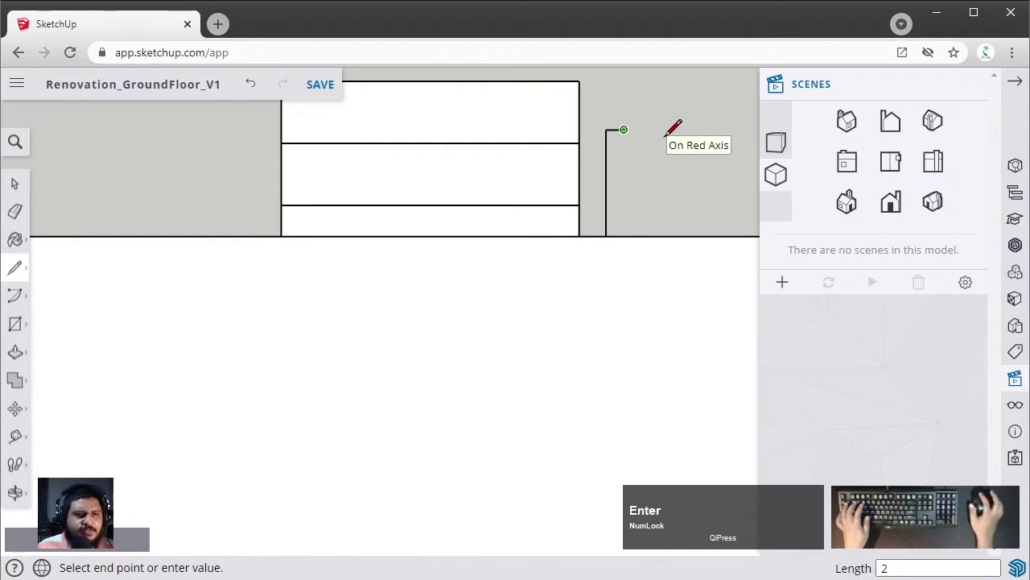
{"action": "left_click", "coordinate": [623, 235]}
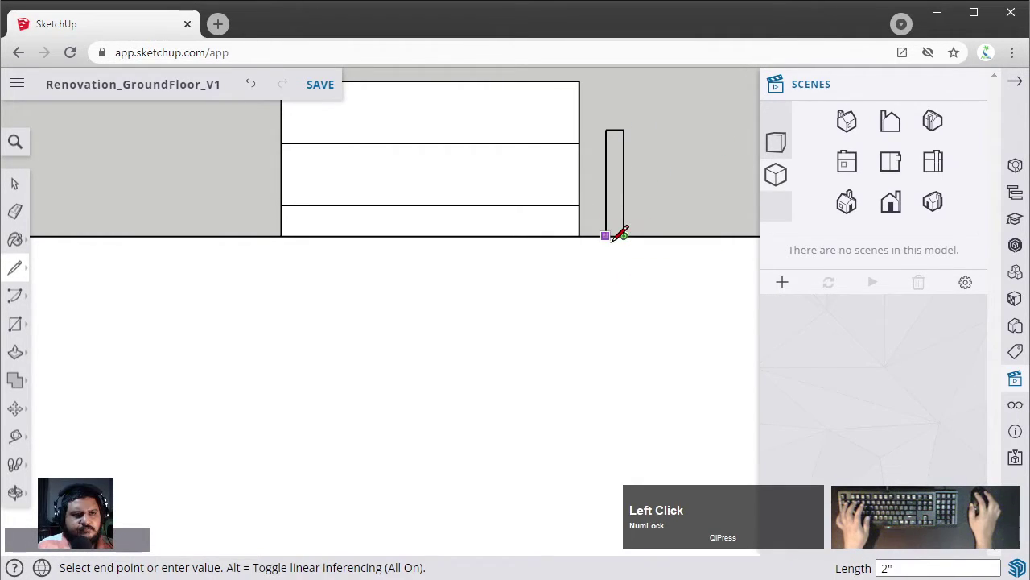
- Inspect where the narrow rectangle lies in the model relative to the staircase and select it
{"action": "key", "text": "space"}
{"action": "middle_click_drag", "start_coordinate": [653, 150], "coordinate": [681, 200], "text": "shift"}
{"action": "scroll", "coordinate": [654, 189], "scroll_direction": "up", "scroll_amount": 3}
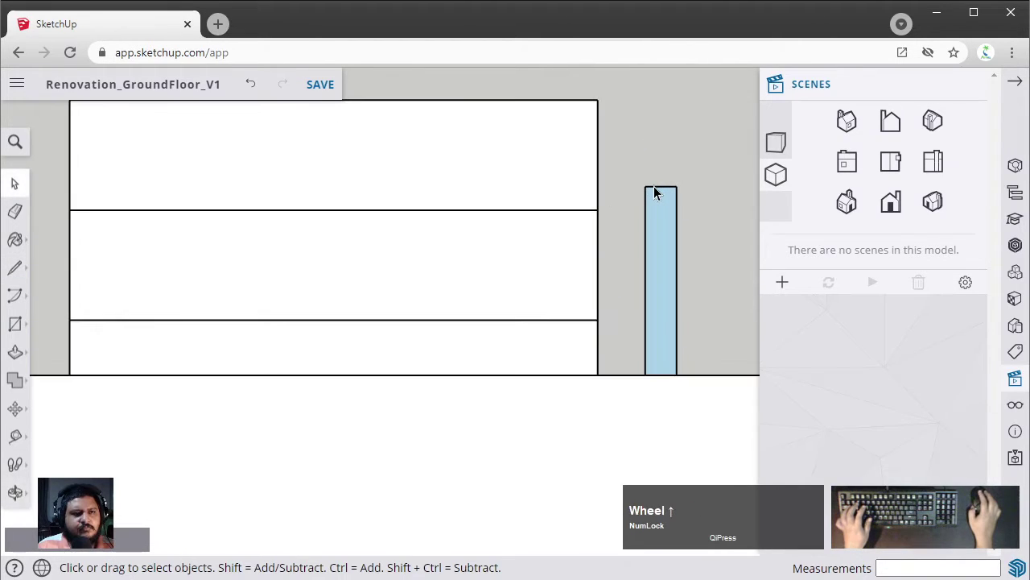
{"action": "scroll", "coordinate": [654, 189], "scroll_direction": "up", "scroll_amount": 1}
{"action": "scroll", "coordinate": [623, 161], "scroll_direction": "down", "scroll_amount": 2}
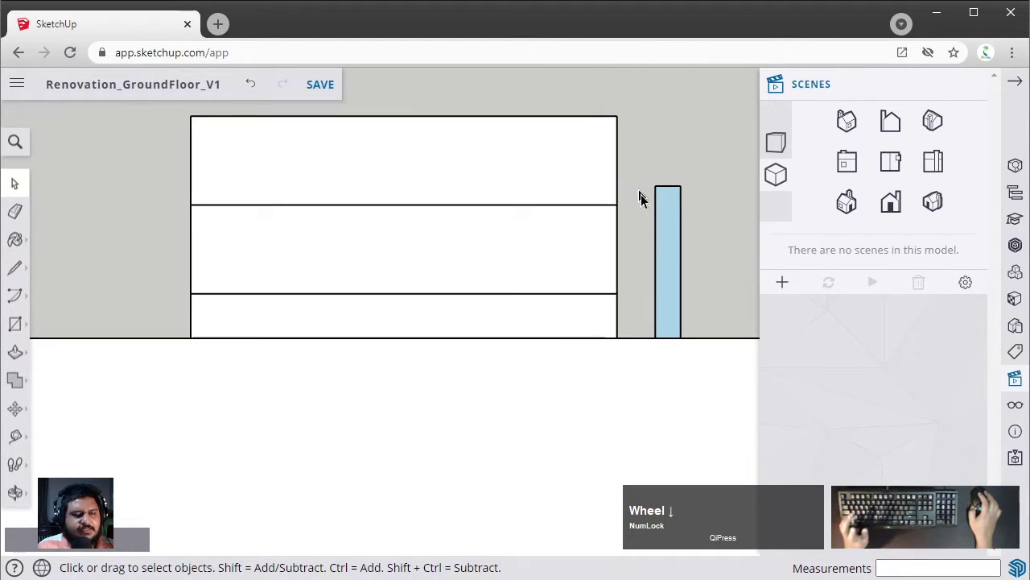
{"action": "scroll", "coordinate": [641, 199], "scroll_direction": "up", "scroll_amount": 3}
{"action": "scroll", "coordinate": [611, 210], "scroll_direction": "down", "scroll_amount": 3}
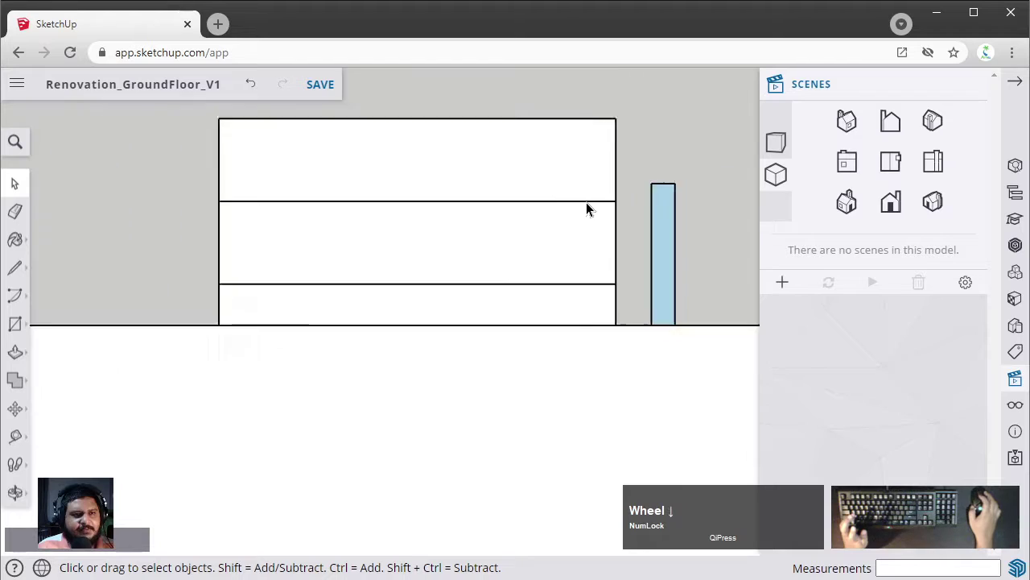
{"action": "mouse_move", "coordinate": [585, 206]}
{"action": "middle_mouse_down"}
{"action": "mouse_move", "coordinate": [604, 204]}
{"action": "mouse_move", "coordinate": [502, 170]}
{"action": "mouse_move", "coordinate": [422, 158]}
{"action": "mouse_move", "coordinate": [490, 368]}
{"action": "mouse_move", "coordinate": [257, 317]}
{"action": "mouse_move", "coordinate": [416, 336]}
{"action": "mouse_move", "coordinate": [434, 403]}
{"action": "mouse_move", "coordinate": [200, 419]}
{"action": "mouse_move", "coordinate": [568, 338]}
{"action": "mouse_move", "coordinate": [233, 315]}
{"action": "mouse_move", "coordinate": [184, 291]}
{"action": "middle_mouse_up"}
{"action": "scroll", "coordinate": [563, 199], "scroll_direction": "down", "scroll_amount": 2}
{"action": "scroll", "coordinate": [416, 335], "scroll_direction": "down", "scroll_amount": 2}
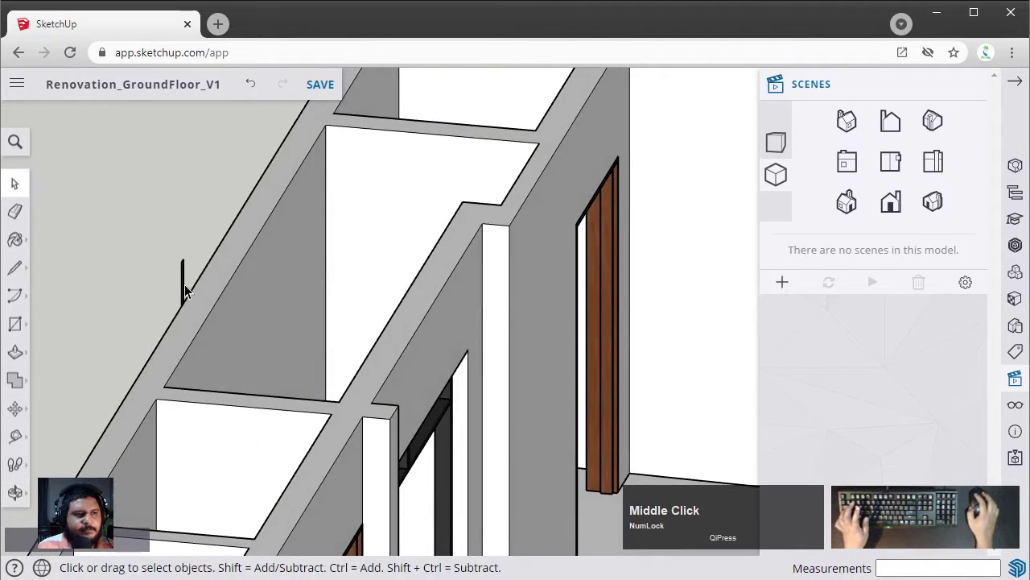
{"action": "left_click", "coordinate": [184, 292]}
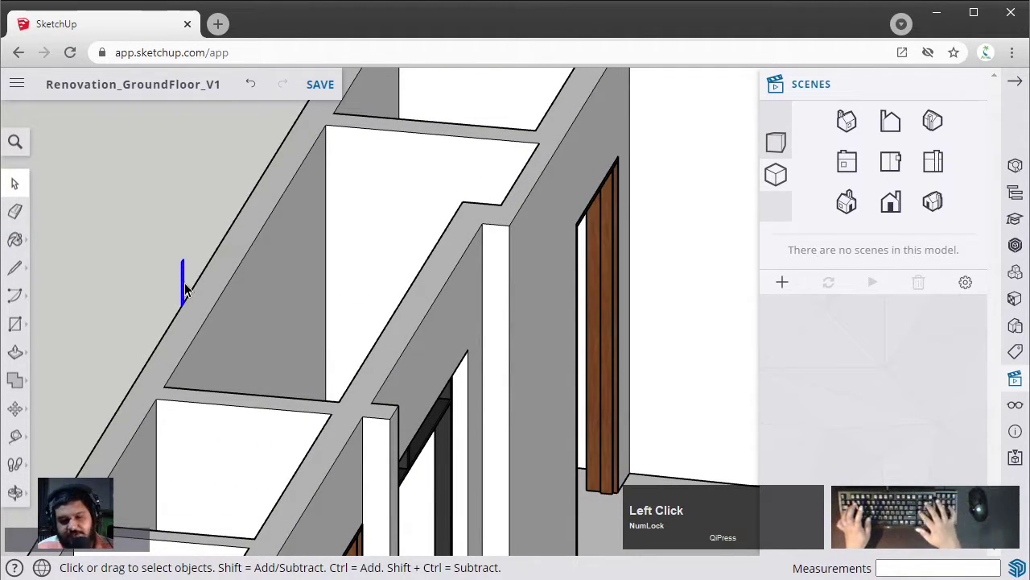
{"action": "key", "text": "shift+z"}
{"action": "scroll", "coordinate": [529, 314], "scroll_direction": "up", "scroll_amount": 3}
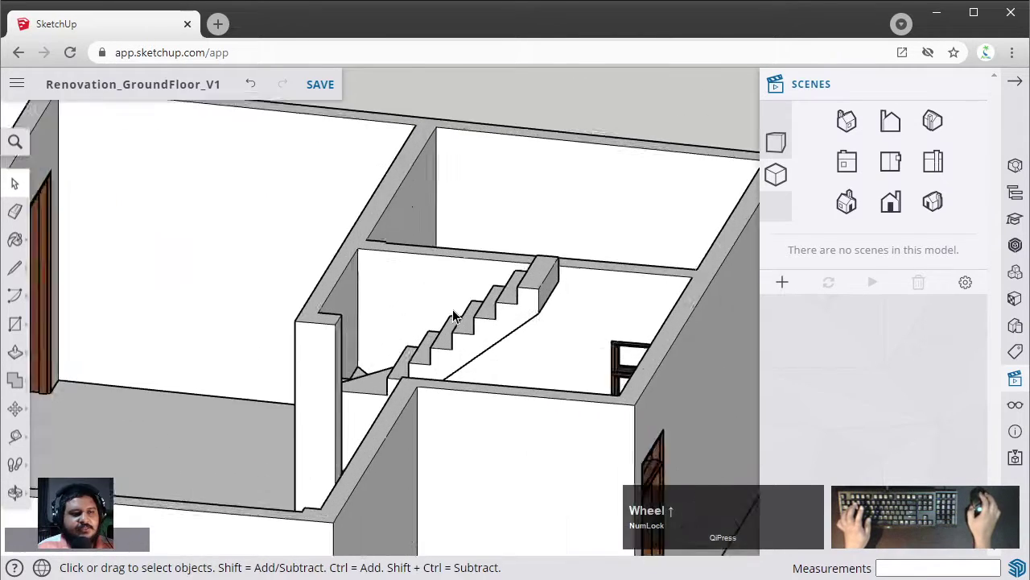
{"action": "middle_click_drag", "start_coordinate": [529, 314], "coordinate": [540, 296]}
{"action": "scroll", "coordinate": [510, 271], "scroll_direction": "up", "scroll_amount": 3}
{"action": "left_click", "coordinate": [540, 293]}
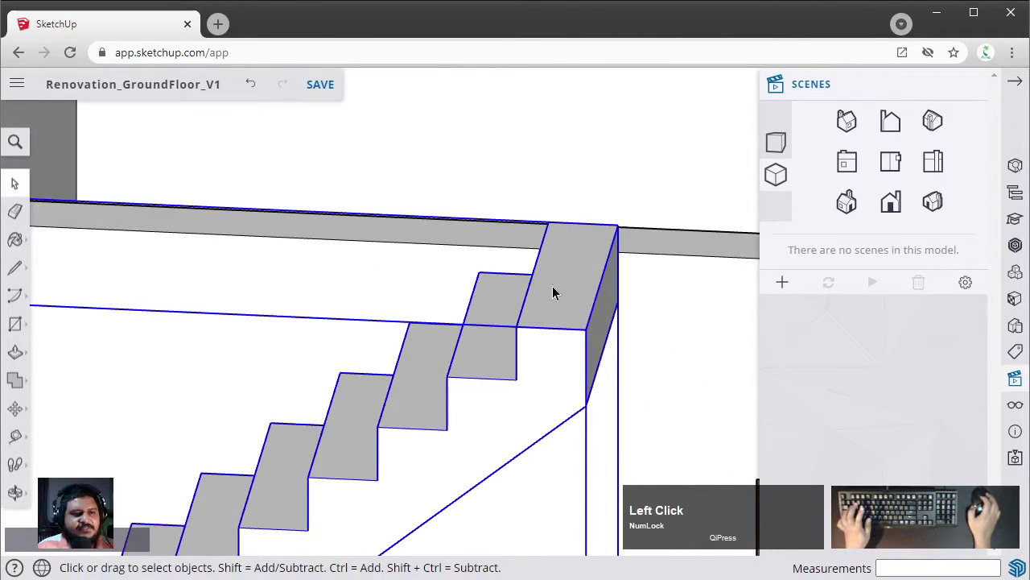
{"action": "scroll", "coordinate": [552, 292], "scroll_direction": "up", "scroll_amount": 2}
{"action": "double_click", "coordinate": [567, 295]}
{"action": "scroll", "coordinate": [567, 296], "scroll_direction": "down", "scroll_amount": 3}
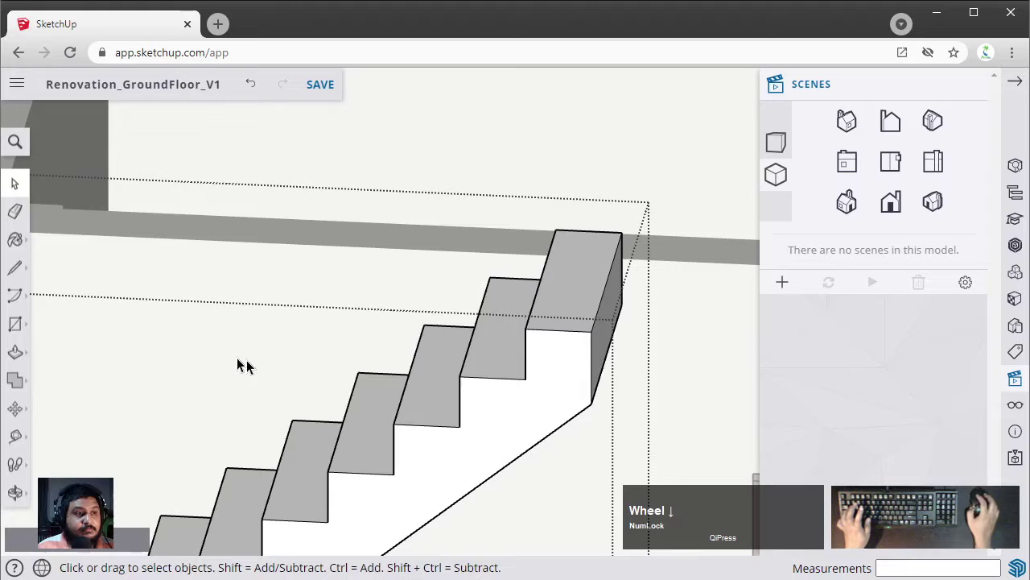
{"action": "left_click", "coordinate": [14, 268]}
{"action": "key", "text": "space"}
{"action": "scroll", "coordinate": [561, 361], "scroll_direction": "down", "scroll_amount": 5}
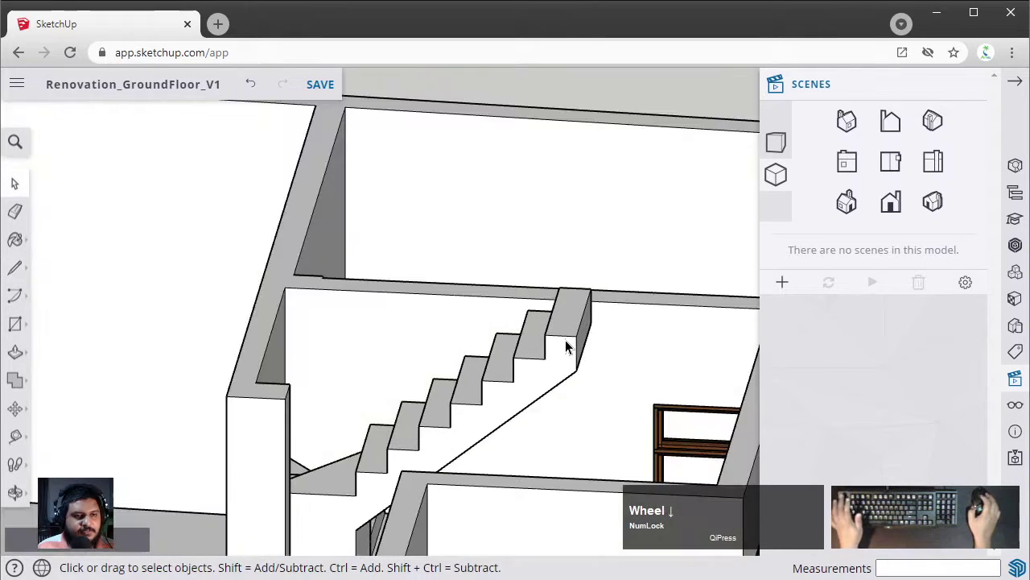
- Draw a vertical line about 10" long on the staircase's side face, from the top step's inner corner down to the sloping underside edge
{"action": "scroll", "coordinate": [565, 348], "scroll_direction": "up", "scroll_amount": 3}
{"action": "key", "text": "l"}
{"action": "scroll", "coordinate": [533, 366], "scroll_direction": "up", "scroll_amount": 1}
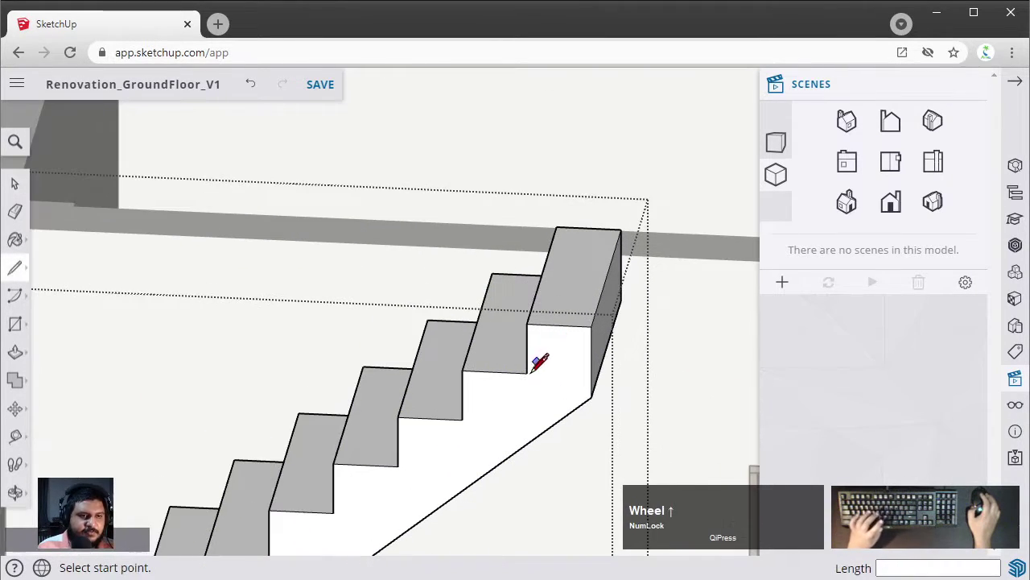
{"action": "left_click", "coordinate": [526, 372]}
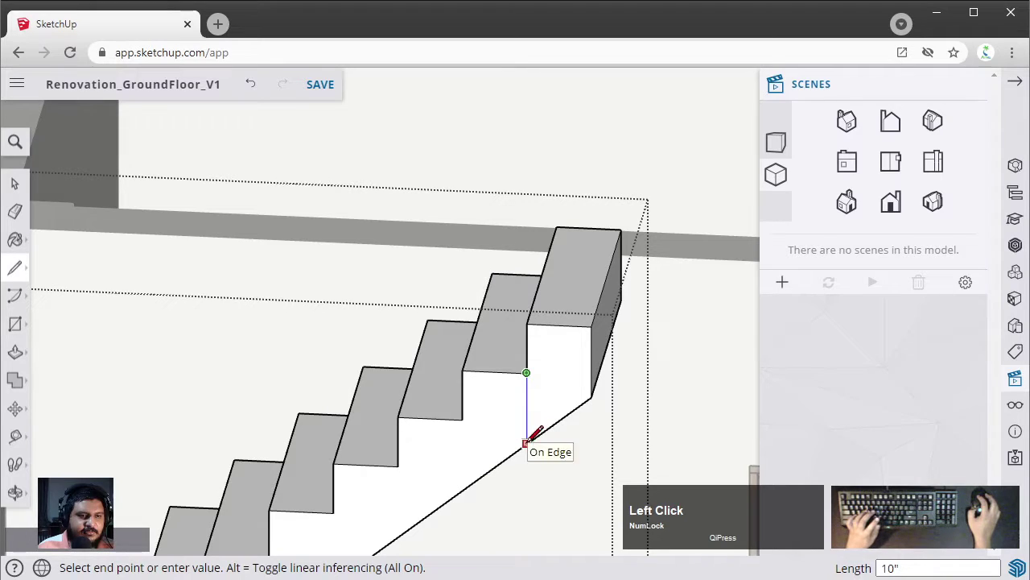
{"action": "left_click", "coordinate": [527, 442]}
{"action": "key", "text": "space"}
{"action": "left_click", "coordinate": [554, 382]}
{"action": "key", "text": "p"}
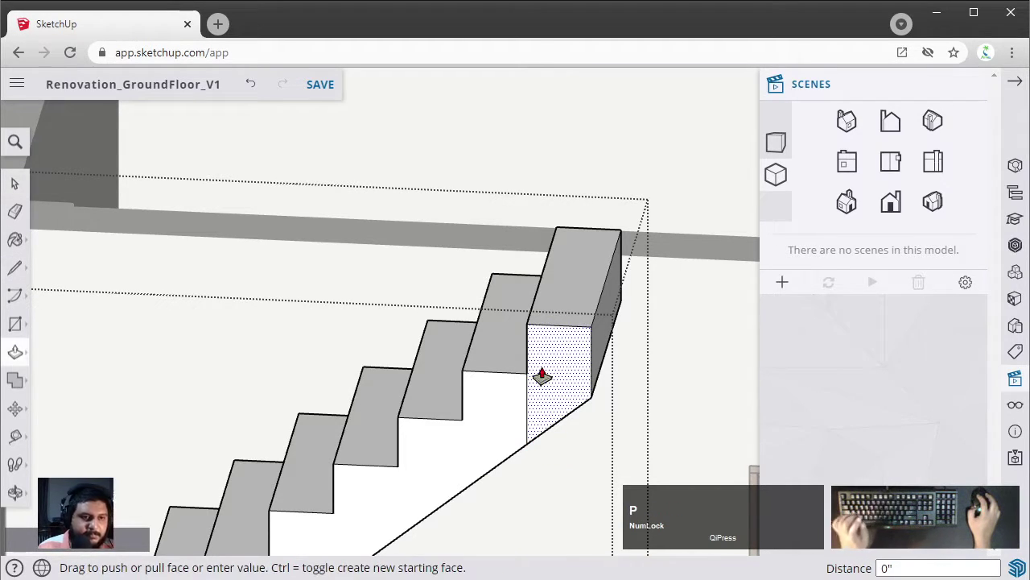
{"action": "left_click", "coordinate": [540, 374]}
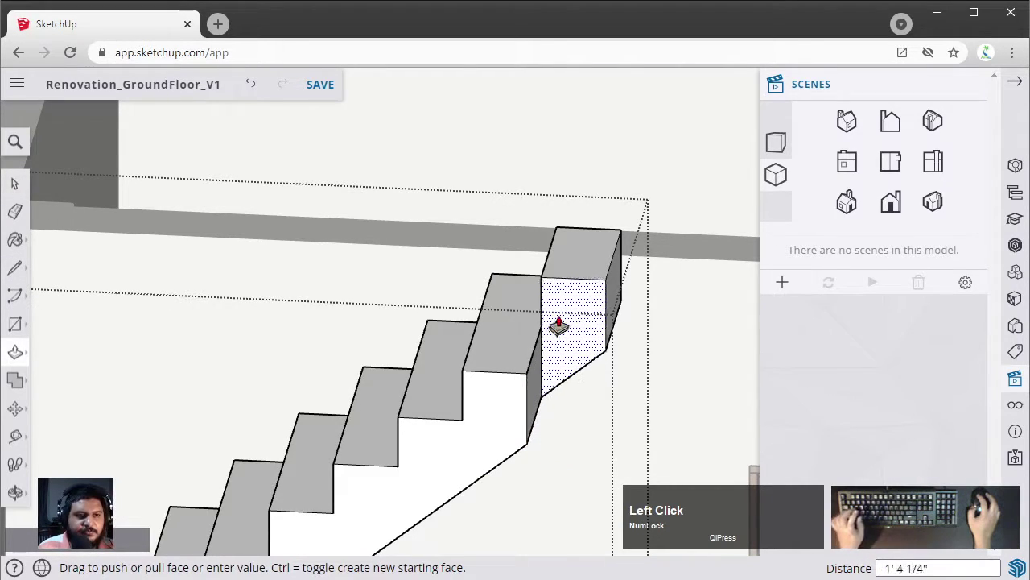
{"action": "left_click", "coordinate": [573, 280]}
{"action": "key", "text": "space"}
{"action": "scroll", "coordinate": [448, 333], "scroll_direction": "down", "scroll_amount": 3}
{"action": "scroll", "coordinate": [448, 332], "scroll_direction": "down", "scroll_amount": 1}
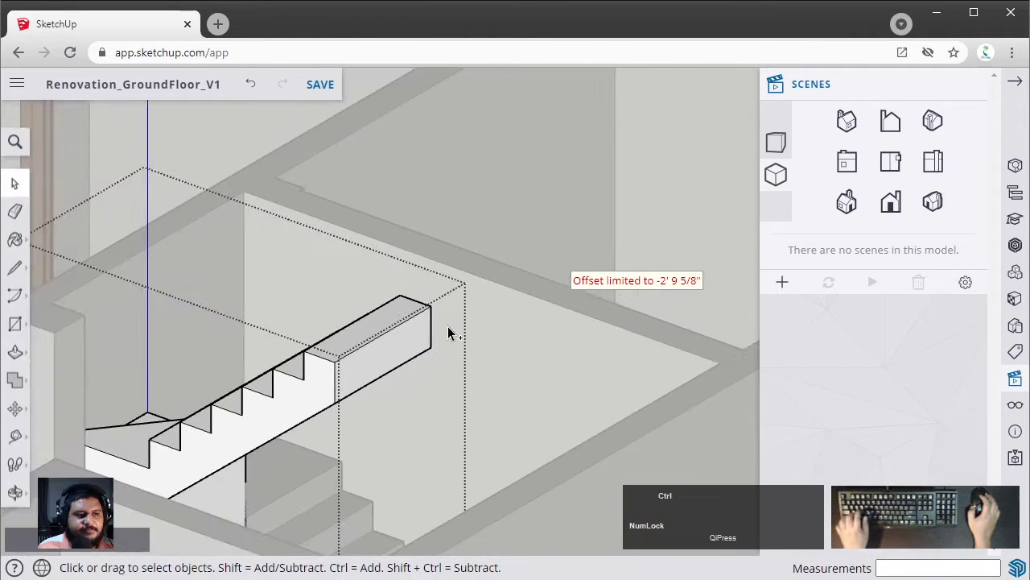
{"action": "key", "text": "ctrl+z"}
- Remove the top step of the upper flight by pushing its side face 2' 9 5/8" through the full stair width
{"action": "scroll", "coordinate": [578, 332], "scroll_direction": "up", "scroll_amount": 5}
{"action": "left_click", "coordinate": [618, 337]}
{"action": "middle_click_drag", "start_coordinate": [618, 336], "coordinate": [529, 384]}
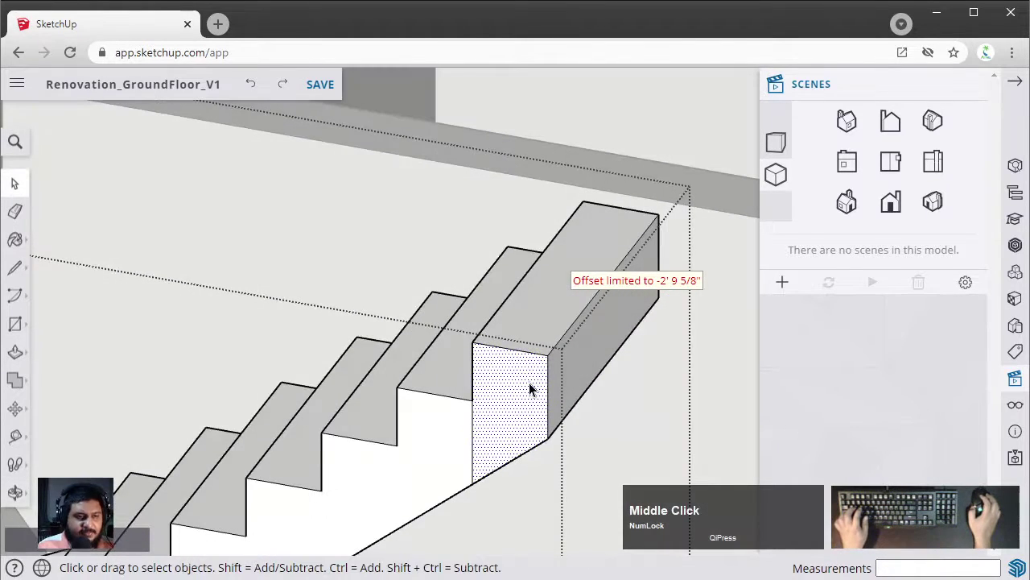
{"action": "key", "text": "p"}
{"action": "left_click", "coordinate": [519, 396]}
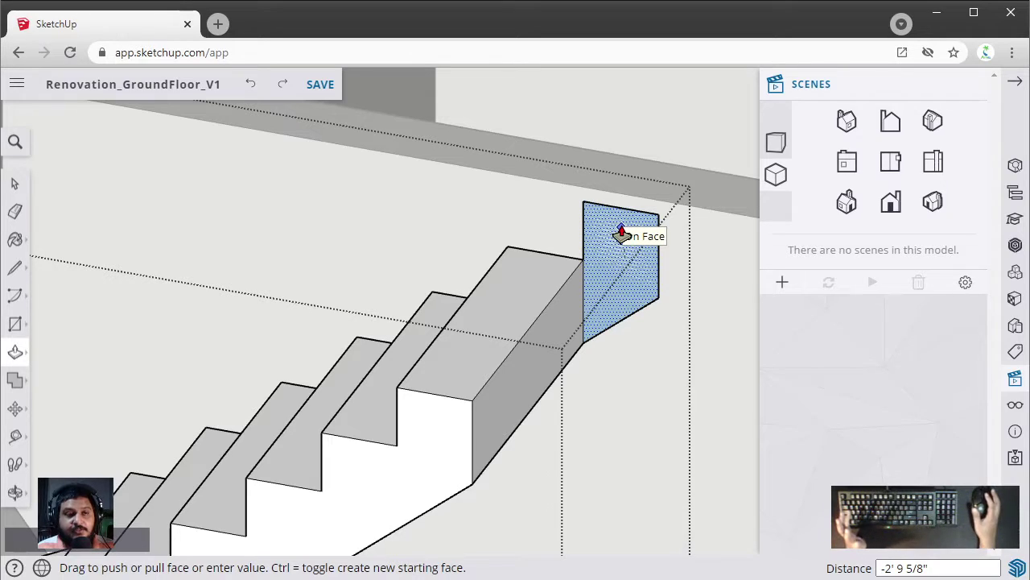
{"action": "left_click", "coordinate": [622, 234]}
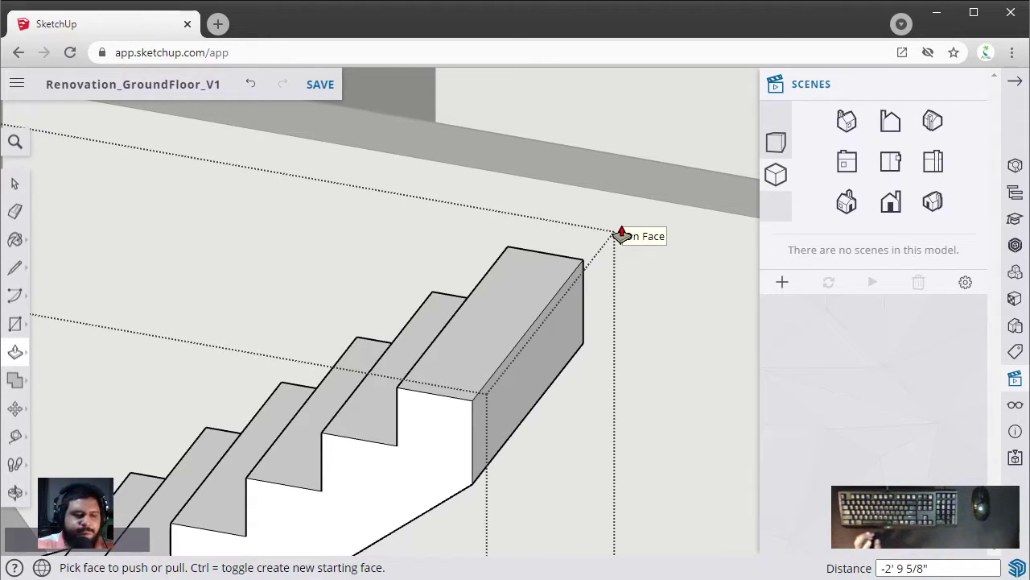
{"action": "left_click", "coordinate": [20, 184]}
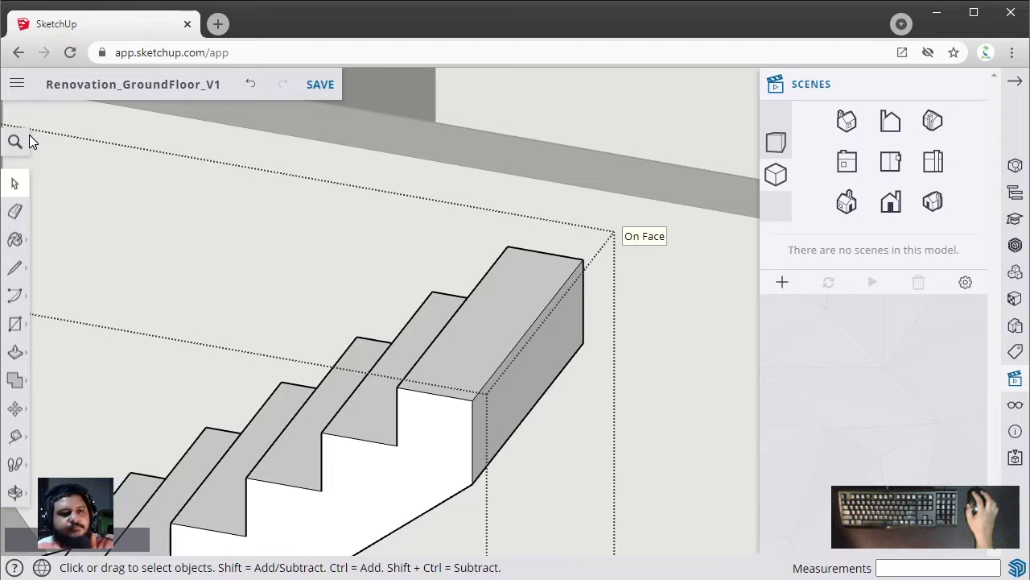
- Examine the shortened staircase inside its stairwell and its height relative to the surrounding wall tops
{"action": "scroll", "coordinate": [456, 303], "scroll_direction": "down", "scroll_amount": 3}
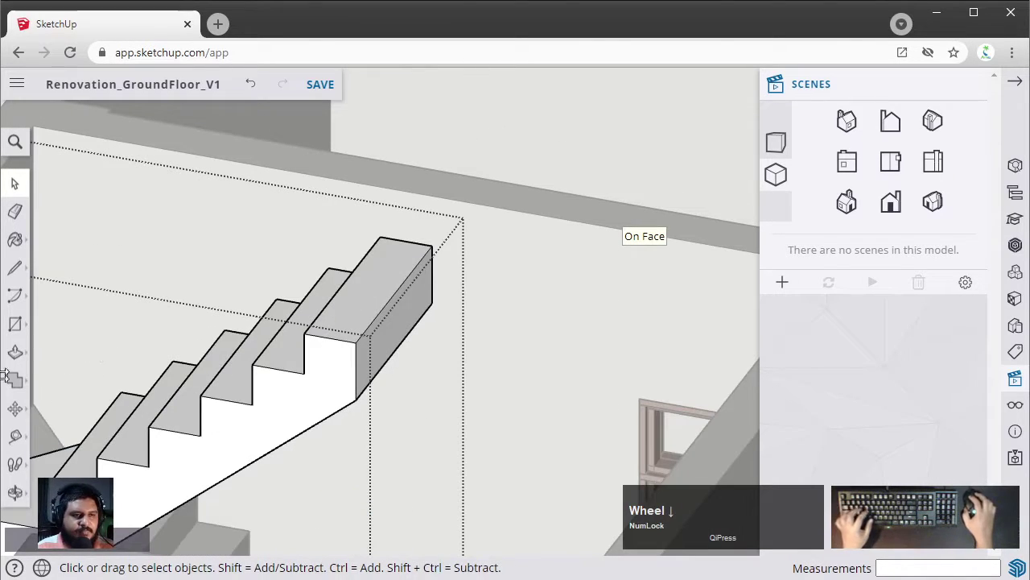
{"action": "scroll", "coordinate": [456, 303], "scroll_direction": "down", "scroll_amount": 2}
{"action": "middle_click_drag", "start_coordinate": [456, 303], "coordinate": [639, 260]}
{"action": "scroll", "coordinate": [442, 322], "scroll_direction": "down", "scroll_amount": 2}
{"action": "middle_click_drag", "start_coordinate": [442, 322], "coordinate": [495, 169], "text": "shift"}
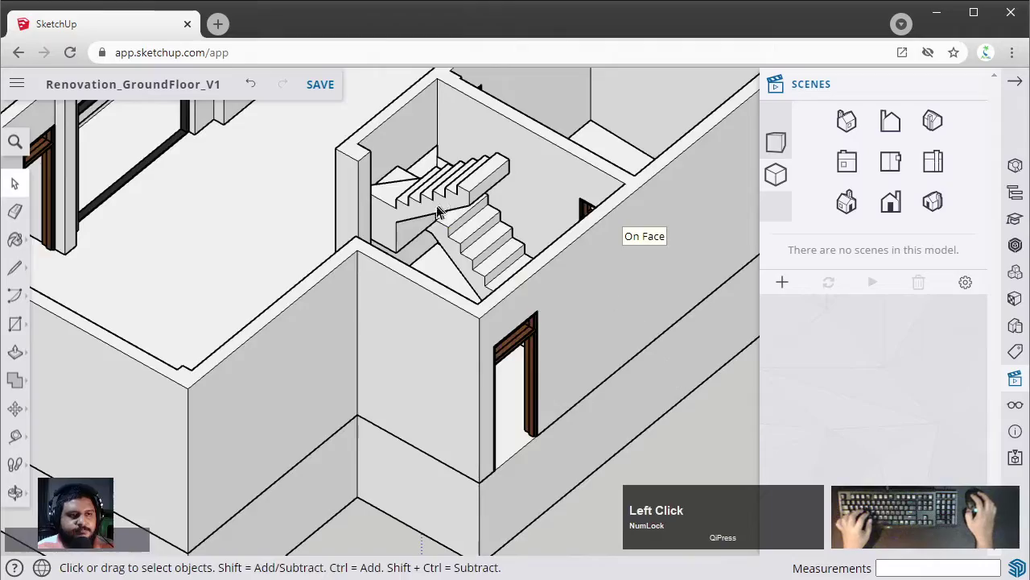
{"action": "middle_click_drag", "start_coordinate": [448, 214], "coordinate": [442, 153]}
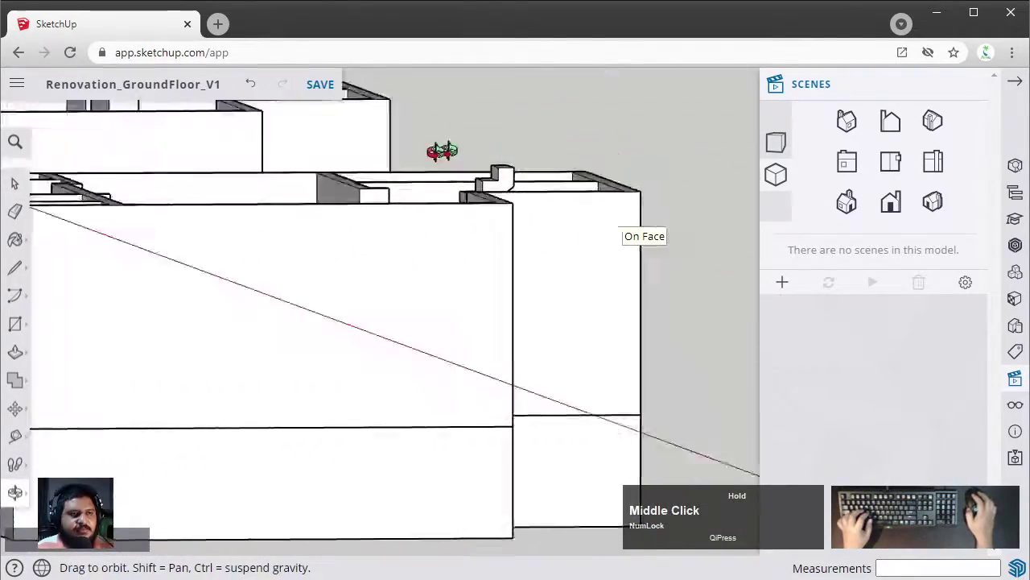
{"action": "scroll", "coordinate": [386, 175], "scroll_direction": "down", "scroll_amount": 3}
{"action": "middle_click_drag", "start_coordinate": [386, 175], "coordinate": [636, 342]}
{"action": "scroll", "coordinate": [547, 298], "scroll_direction": "up", "scroll_amount": 3}
{"action": "scroll", "coordinate": [207, 379], "scroll_direction": "down", "scroll_amount": 4}
{"action": "scroll", "coordinate": [451, 279], "scroll_direction": "up", "scroll_amount": 3}
{"action": "scroll", "coordinate": [605, 368], "scroll_direction": "down", "scroll_amount": 2}
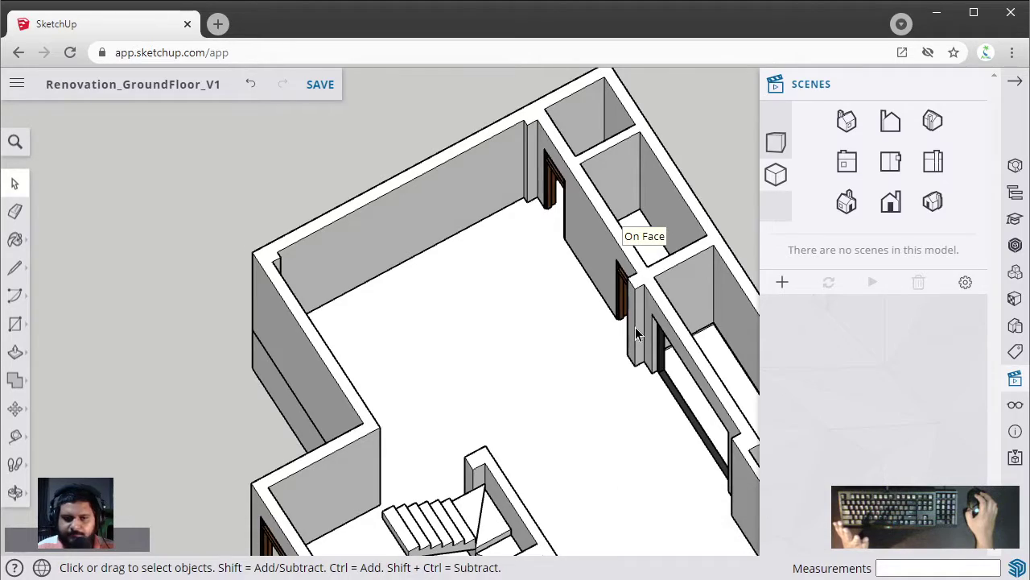
- Review the ground floor from several sides, covering the staircase, the large hall and the adjoining rooms
{"action": "middle_click_drag", "start_coordinate": [636, 333], "coordinate": [386, 373]}
{"action": "scroll", "coordinate": [379, 296], "scroll_direction": "up", "scroll_amount": 3}
{"action": "scroll", "coordinate": [380, 296], "scroll_direction": "down", "scroll_amount": 3}
{"action": "middle_click_drag", "start_coordinate": [380, 296], "coordinate": [394, 217]}
{"action": "scroll", "coordinate": [536, 271], "scroll_direction": "down", "scroll_amount": 2}
{"action": "scroll", "coordinate": [536, 271], "scroll_direction": "down", "scroll_amount": 1}
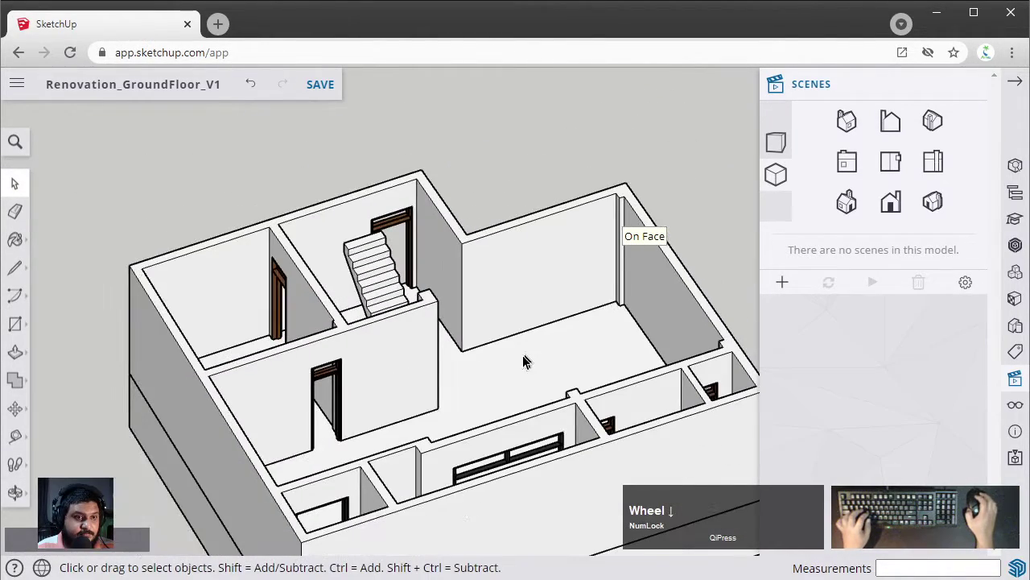
{"action": "middle_click_drag", "start_coordinate": [524, 359], "coordinate": [479, 347]}
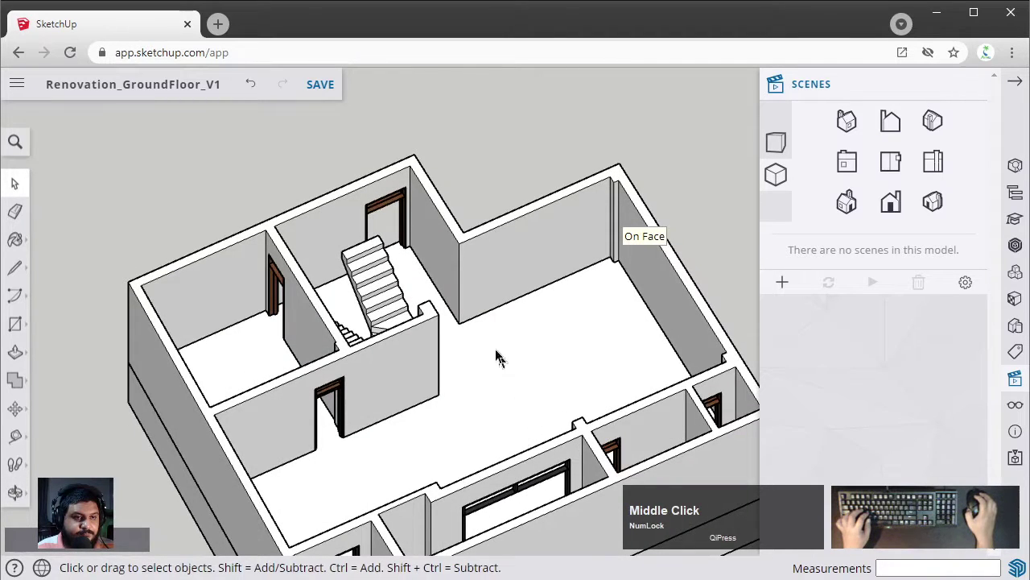
{"action": "middle_click_drag", "start_coordinate": [503, 379], "coordinate": [453, 309]}
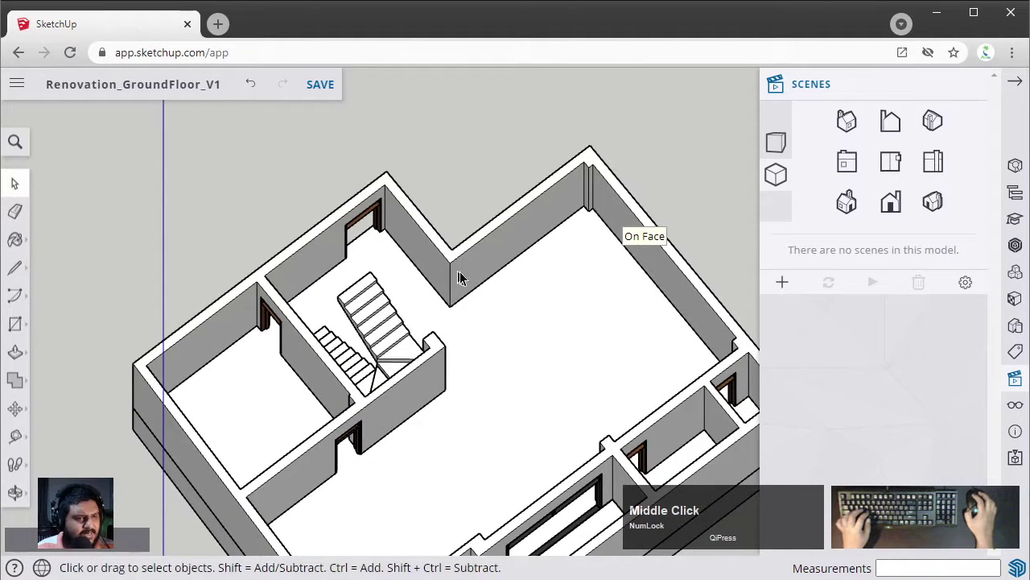
{"action": "middle_click_drag", "start_coordinate": [517, 318], "coordinate": [467, 233]}
{"action": "scroll", "coordinate": [489, 282], "scroll_direction": "down", "scroll_amount": 2}
{"action": "middle_click_drag", "start_coordinate": [490, 282], "coordinate": [439, 314]}
{"action": "scroll", "coordinate": [439, 314], "scroll_direction": "down", "scroll_amount": 1}
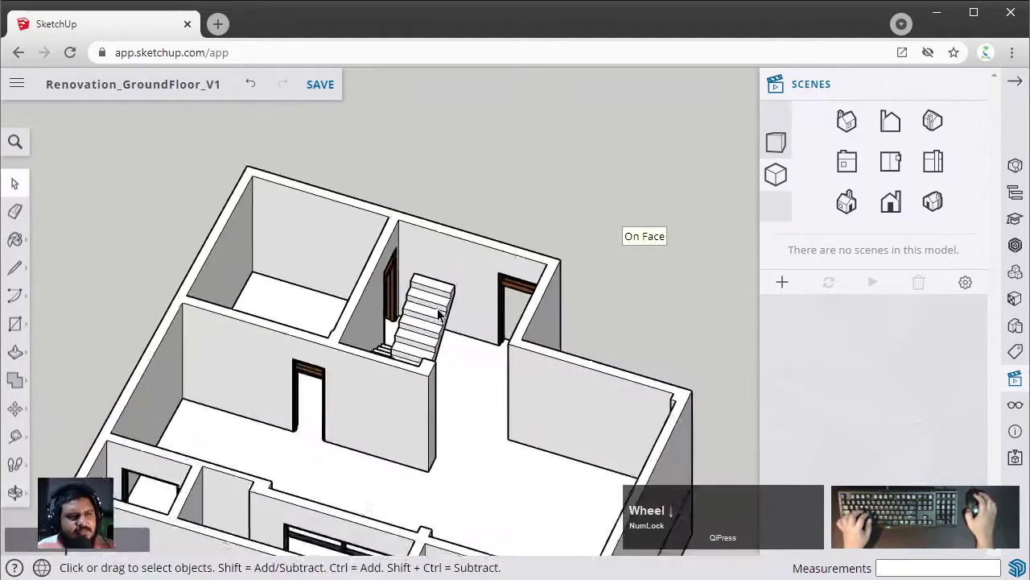
{"action": "scroll", "coordinate": [439, 314], "scroll_direction": "down", "scroll_amount": 2}
{"action": "middle_click_drag", "start_coordinate": [485, 357], "coordinate": [515, 299]}
{"action": "scroll", "coordinate": [459, 329], "scroll_direction": "up", "scroll_amount": 3}
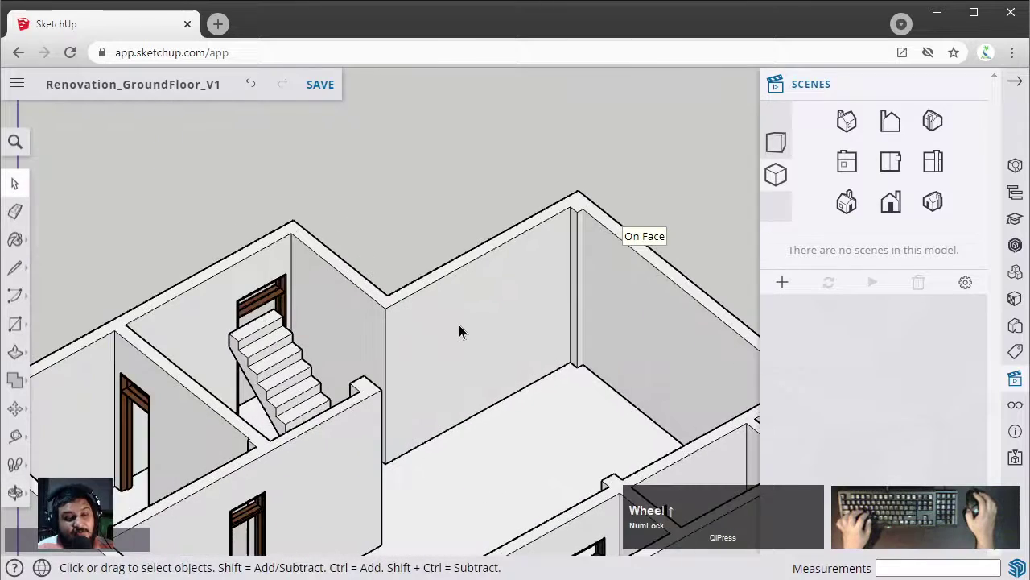
{"action": "scroll", "coordinate": [460, 331], "scroll_direction": "up", "scroll_amount": 1}
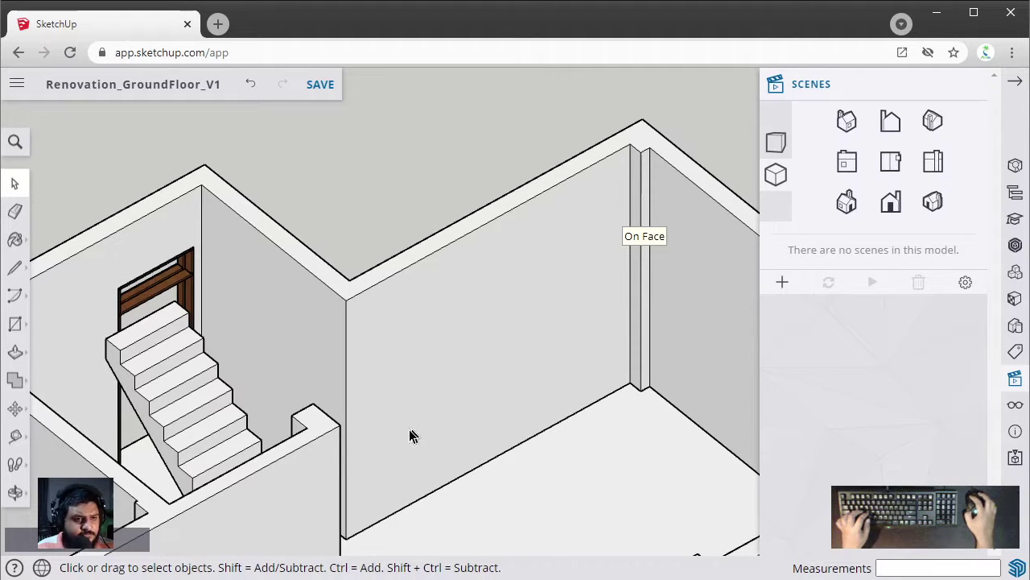
{"action": "scroll", "coordinate": [437, 368], "scroll_direction": "down", "scroll_amount": 2}
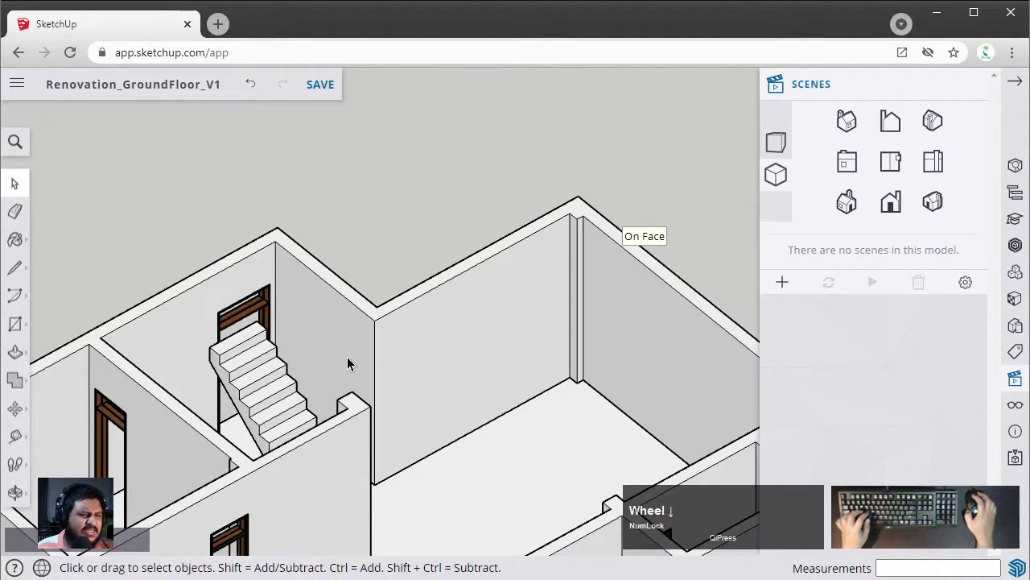
{"action": "middle_click_drag", "start_coordinate": [348, 364], "coordinate": [394, 338]}
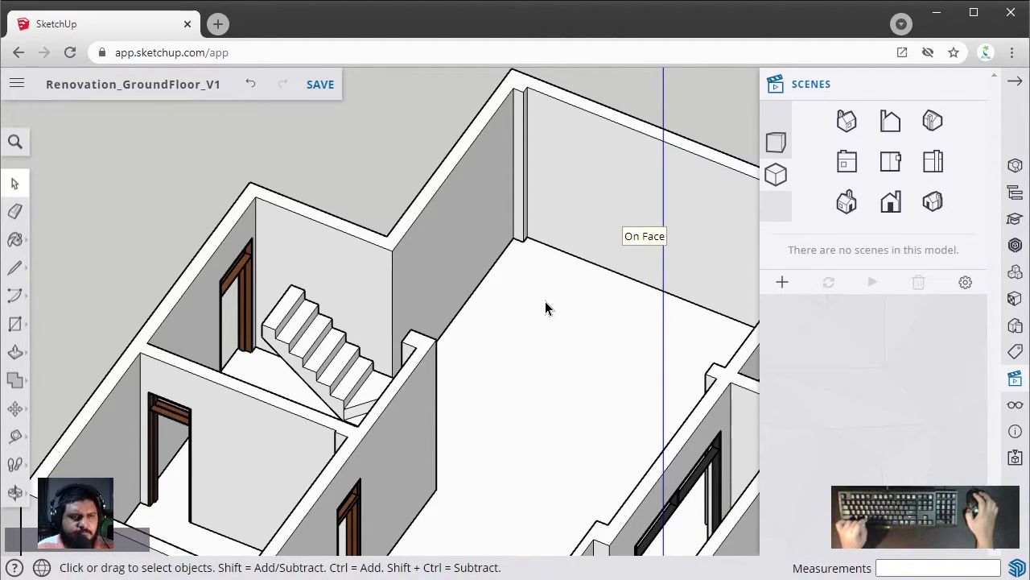
{"action": "middle_click_drag", "start_coordinate": [597, 300], "coordinate": [96, 356]}
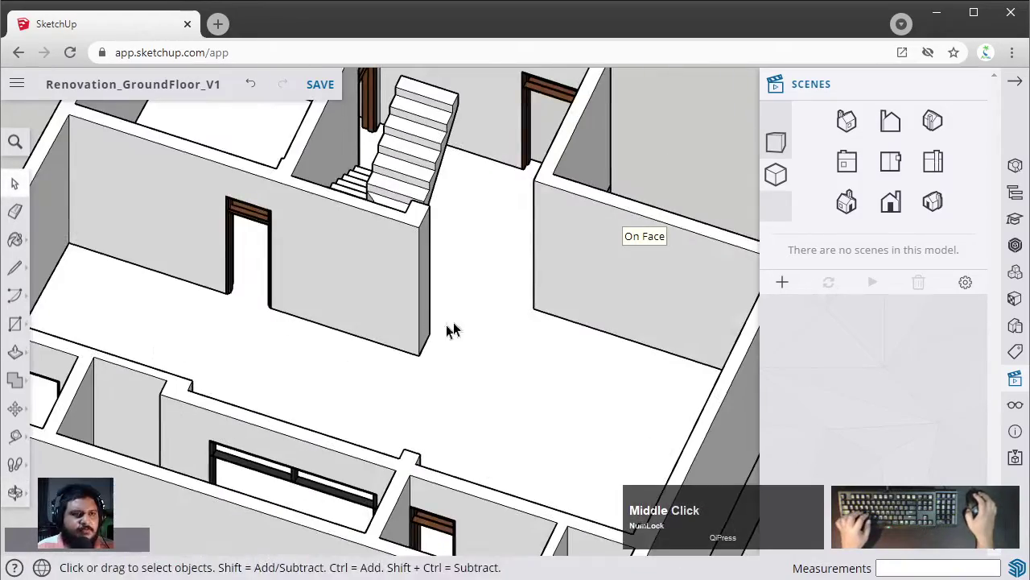
{"action": "middle_click_drag", "start_coordinate": [453, 331], "coordinate": [456, 228]}
{"action": "middle_click_drag", "start_coordinate": [513, 150], "coordinate": [357, 314], "text": "shift"}
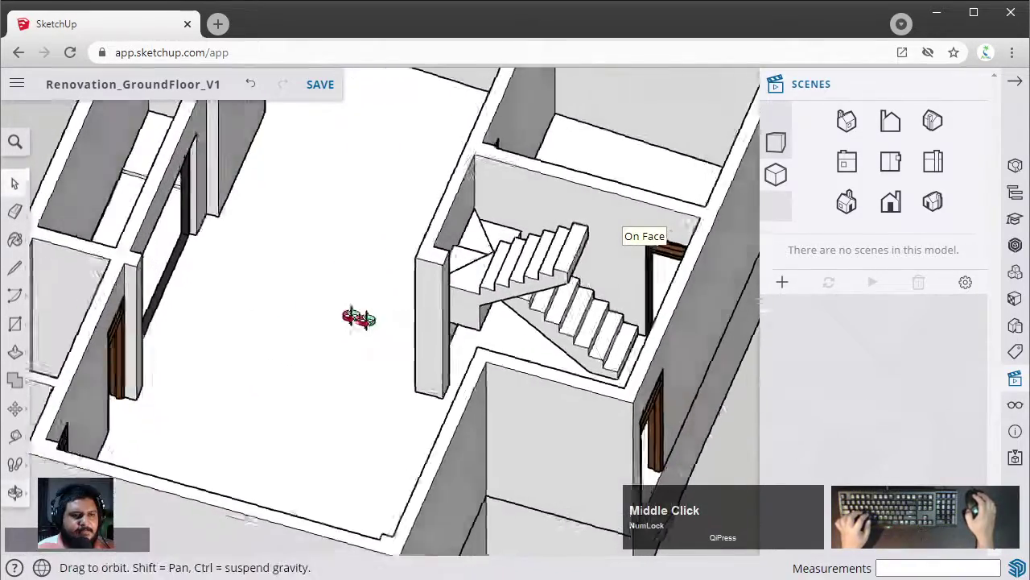
{"action": "scroll", "coordinate": [218, 246], "scroll_direction": "down", "scroll_amount": 5}
{"action": "middle_click_drag", "start_coordinate": [218, 246], "coordinate": [435, 301], "text": "shift"}
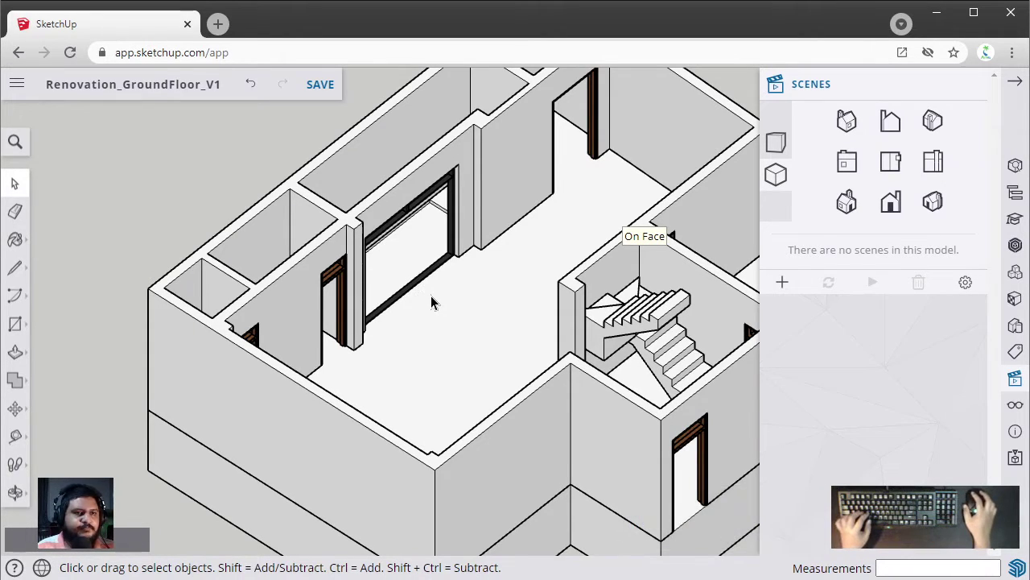
{"action": "scroll", "coordinate": [430, 300], "scroll_direction": "down", "scroll_amount": 2}
{"action": "middle_click_drag", "start_coordinate": [407, 315], "coordinate": [433, 317]}
{"action": "middle_click_drag", "start_coordinate": [459, 235], "coordinate": [471, 312]}
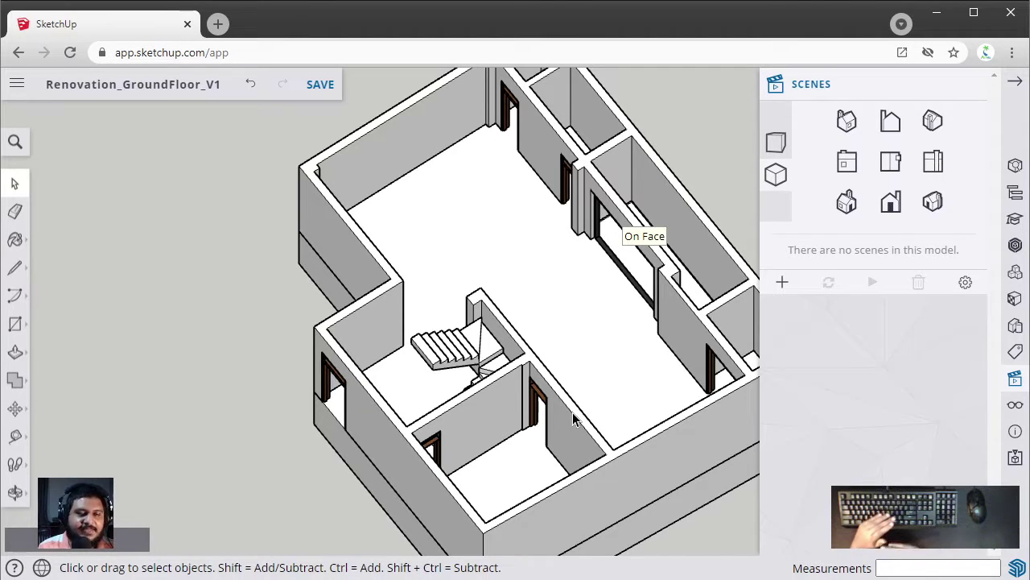
- Inspect the open hall and the wall end beside the staircase close up from opposite sides of the building
{"action": "scroll", "coordinate": [572, 413], "scroll_direction": "up", "scroll_amount": 6}
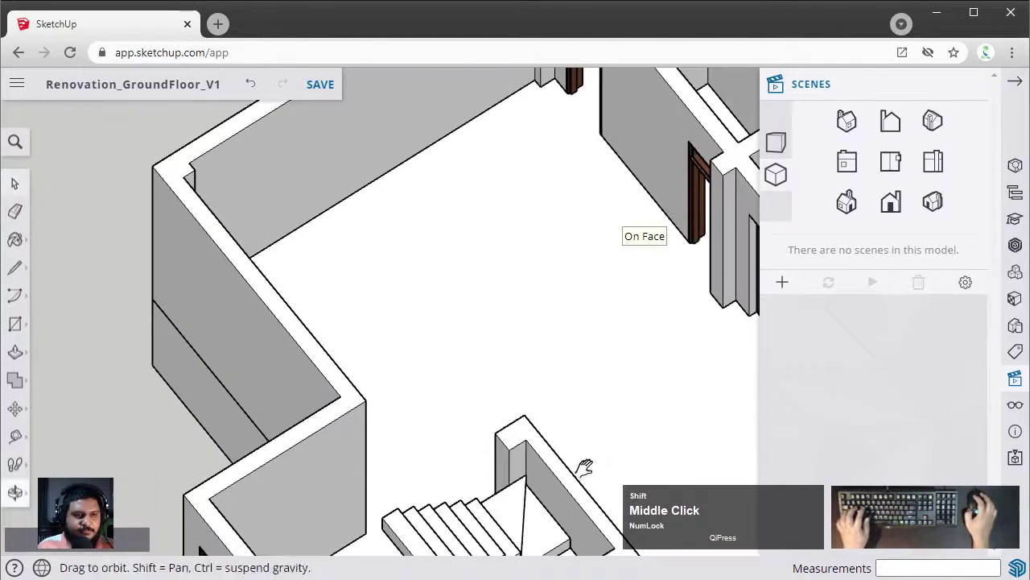
{"action": "middle_click_drag", "start_coordinate": [483, 435], "coordinate": [97, 360]}
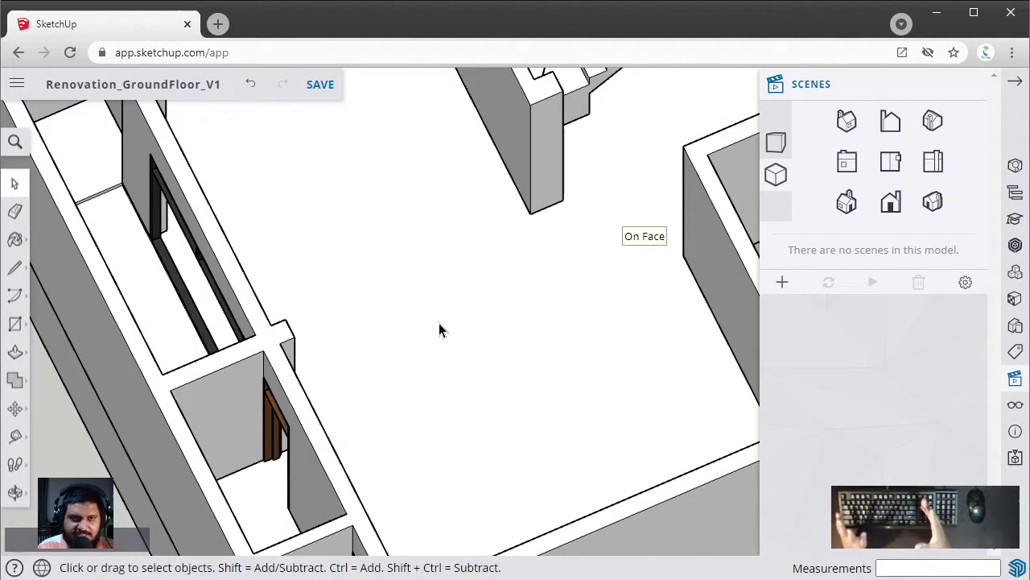
{"action": "middle_click_drag", "start_coordinate": [743, 260], "coordinate": [746, 280]}
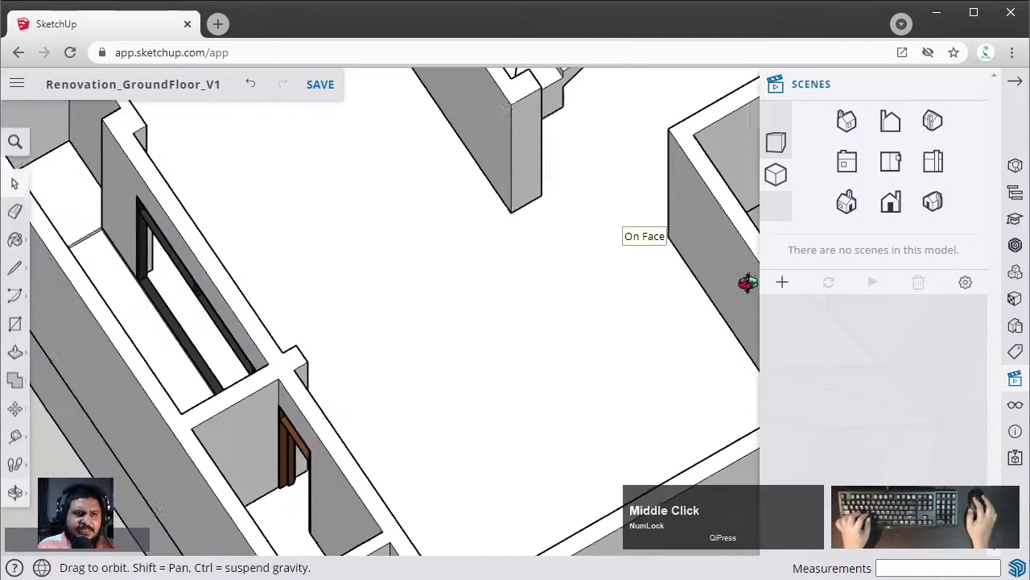
{"action": "middle_click_drag", "start_coordinate": [633, 223], "coordinate": [330, 344]}
{"action": "middle_click_drag", "start_coordinate": [426, 191], "coordinate": [284, 344]}
{"action": "middle_click_drag", "start_coordinate": [299, 404], "coordinate": [328, 394]}
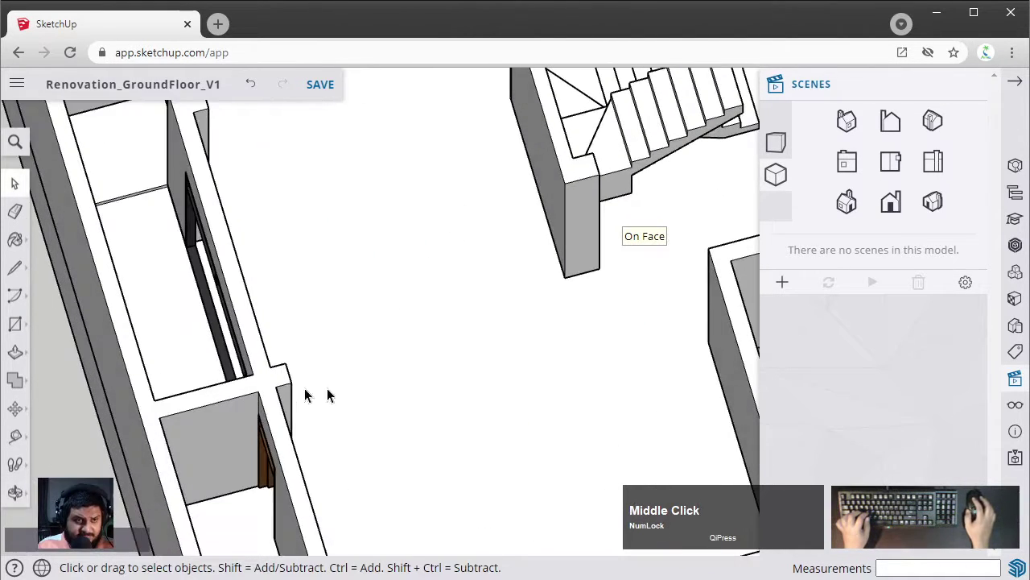
{"action": "middle_click_drag", "start_coordinate": [650, 352], "coordinate": [517, 240]}
{"action": "middle_click_drag", "start_coordinate": [479, 194], "coordinate": [581, 459]}
{"action": "middle_click_drag", "start_coordinate": [491, 231], "coordinate": [408, 163]}
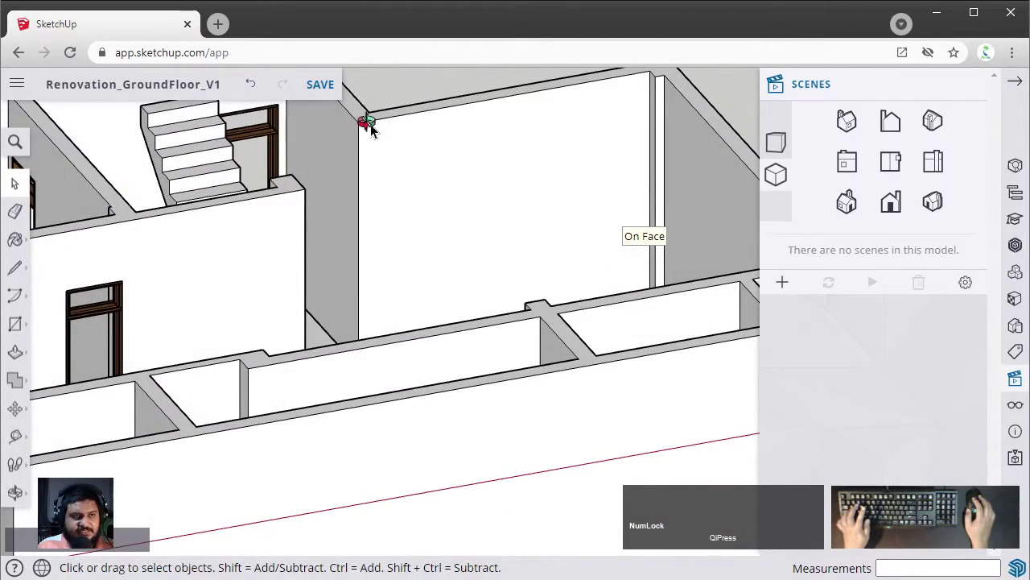
{"action": "middle_click_drag", "start_coordinate": [362, 120], "coordinate": [422, 442]}
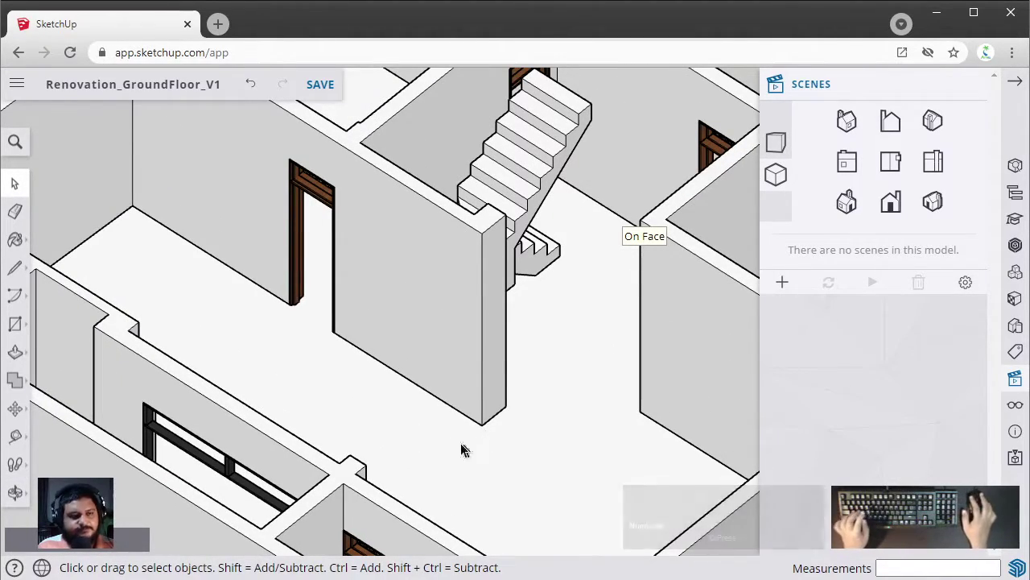
{"action": "mouse_move", "coordinate": [462, 448]}
{"action": "middle_mouse_down"}
{"action": "mouse_move", "coordinate": [550, 430]}
{"action": "mouse_move", "coordinate": [375, 440]}
{"action": "mouse_move", "coordinate": [471, 368]}
{"action": "mouse_move", "coordinate": [370, 405]}
{"action": "mouse_move", "coordinate": [651, 439]}
{"action": "mouse_move", "coordinate": [682, 409]}
{"action": "mouse_move", "coordinate": [536, 375]}
{"action": "middle_mouse_up"}
{"action": "scroll", "coordinate": [471, 367], "scroll_direction": "down", "scroll_amount": 2}
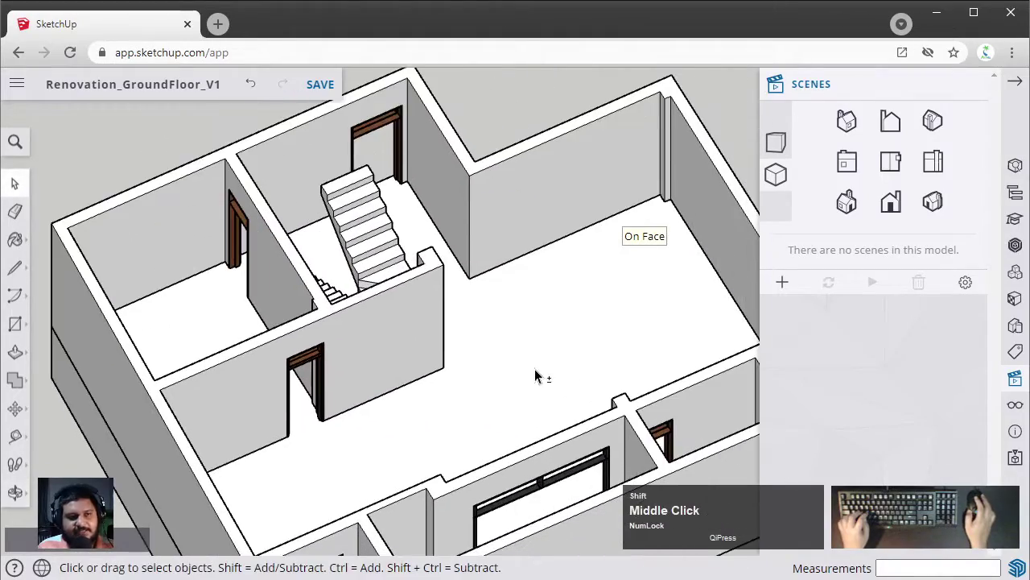
{"action": "mouse_move", "coordinate": [607, 357]}
{"action": "middle_mouse_down"}
{"action": "mouse_move", "coordinate": [292, 361]}
{"action": "mouse_move", "coordinate": [193, 322]}
{"action": "middle_mouse_up"}
{"action": "middle_click_drag", "start_coordinate": [568, 325], "coordinate": [535, 336]}
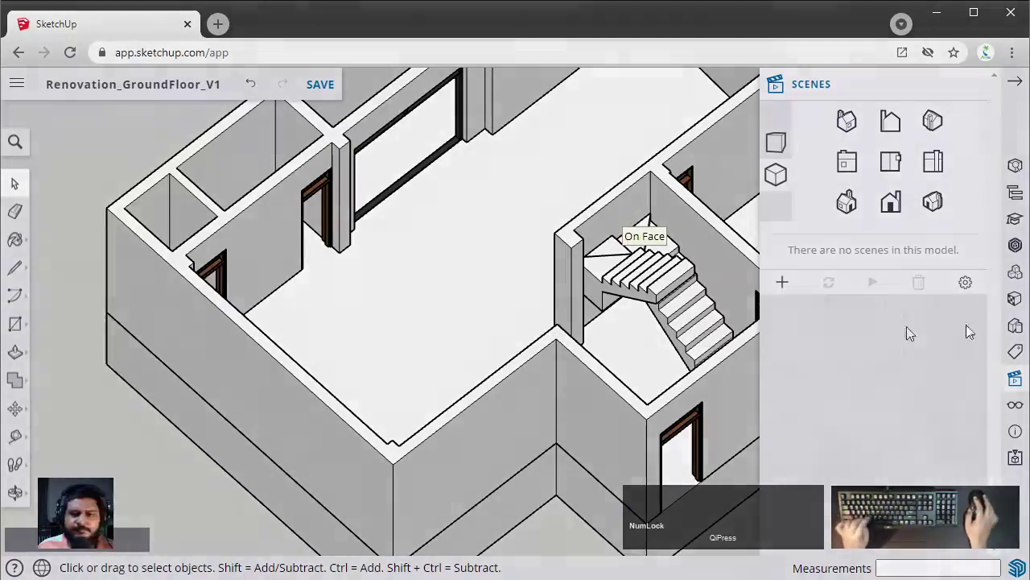